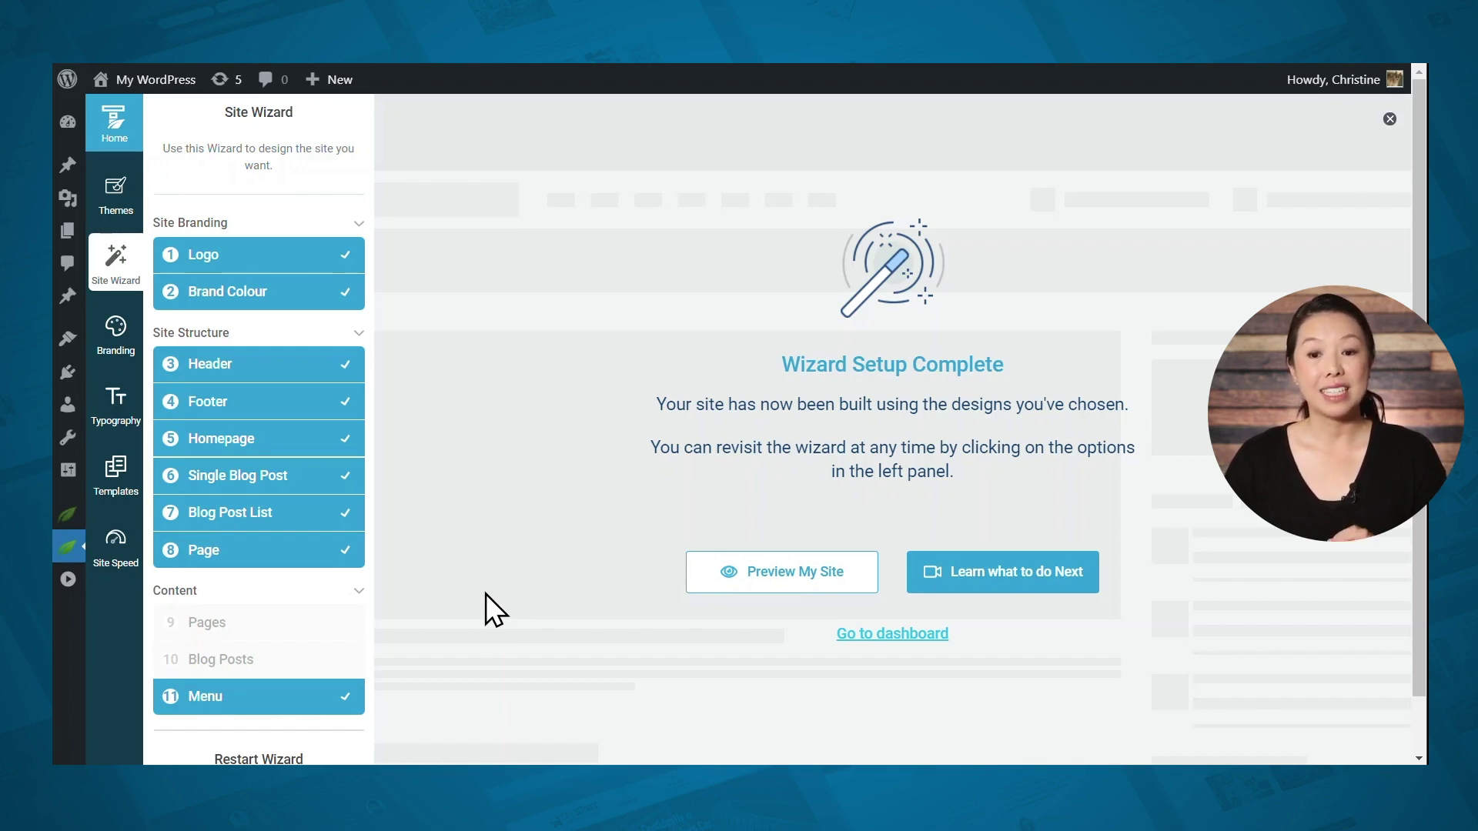
# - Open the Theme Builder templates list and scroll through the template cards
pyautogui.click(132, 474)
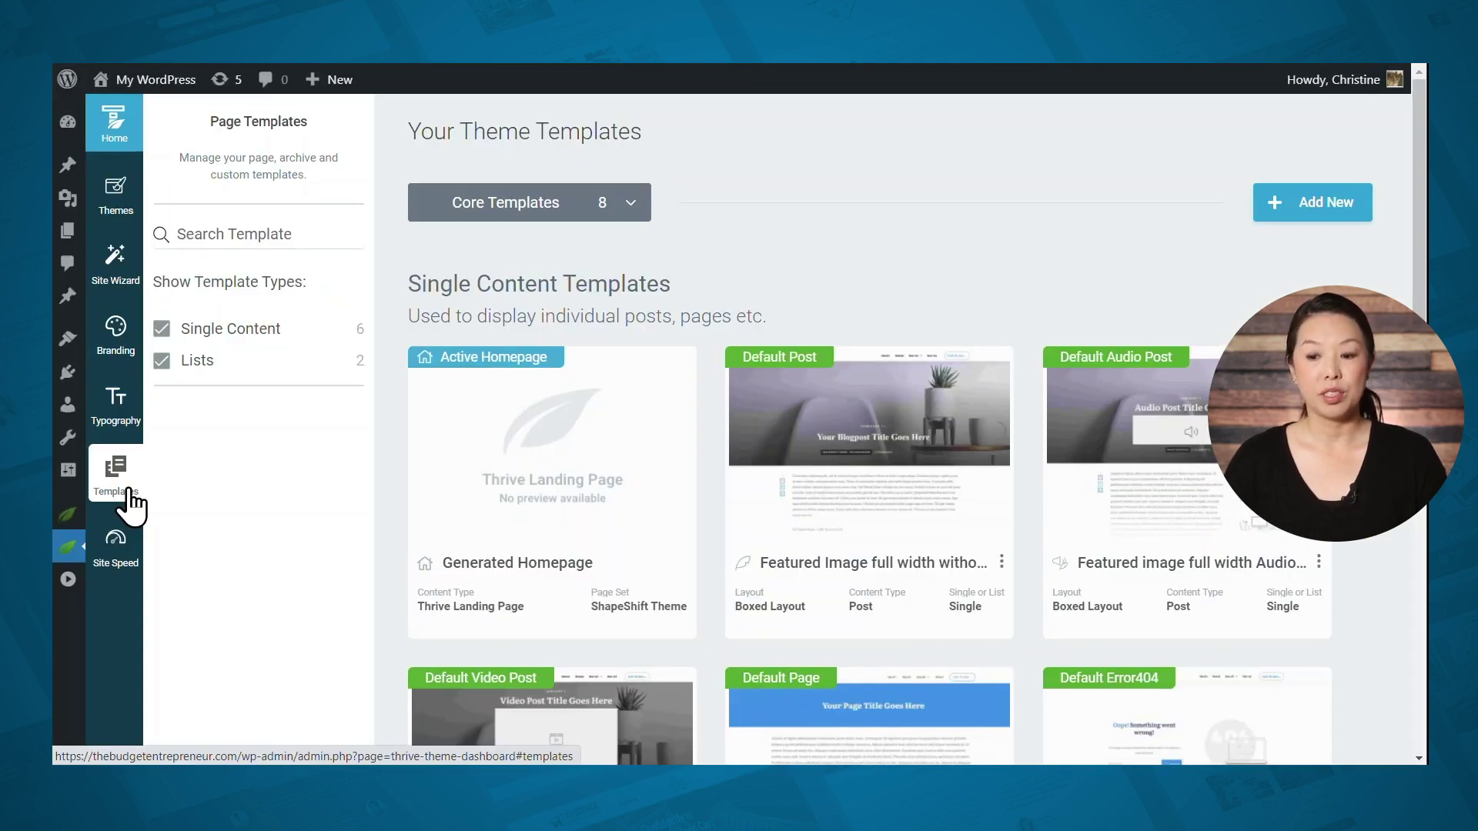
pyautogui.scroll(-1, 846, 508)
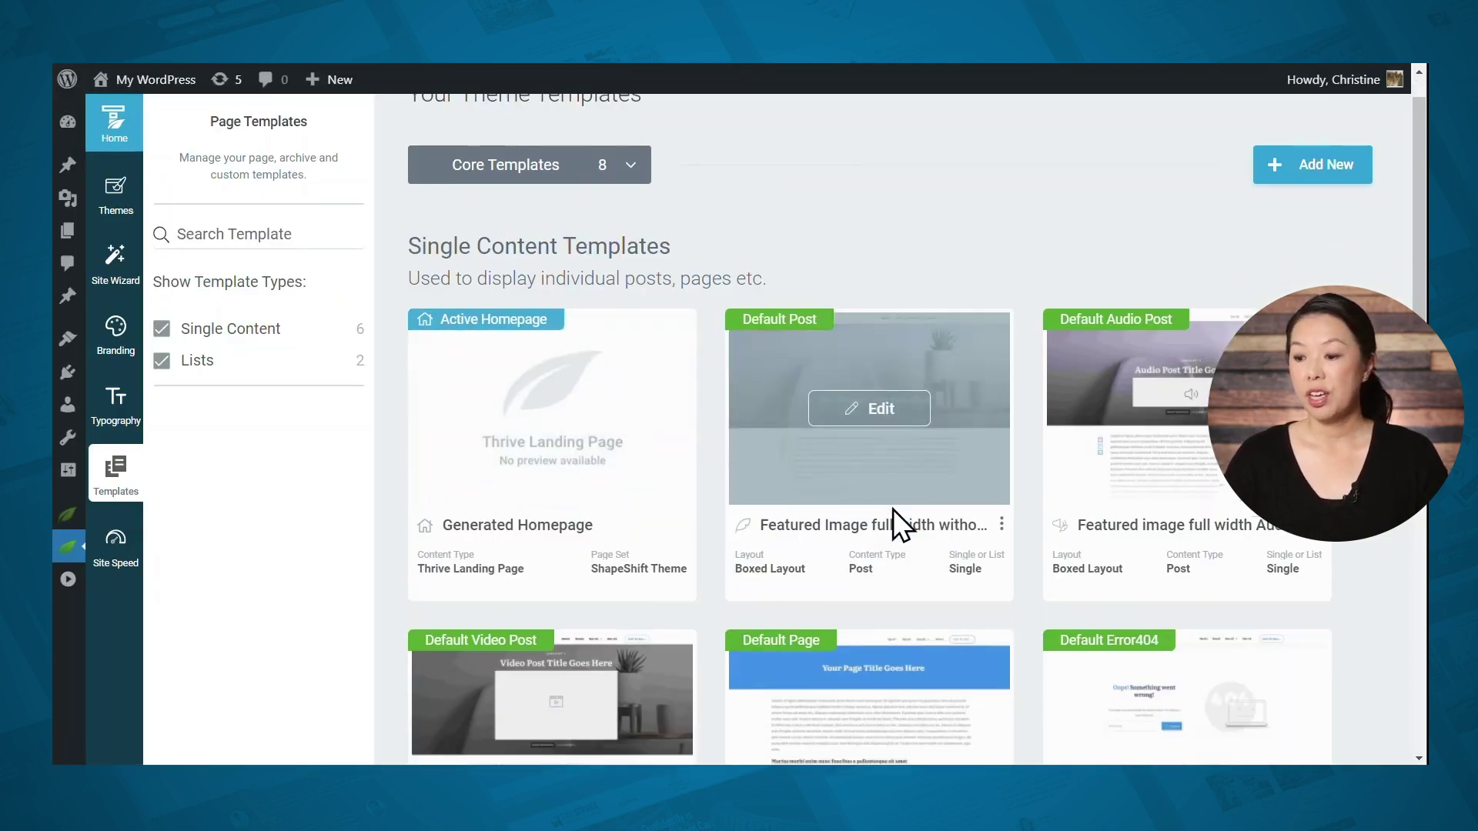
pyautogui.scroll(-2, 892, 510)
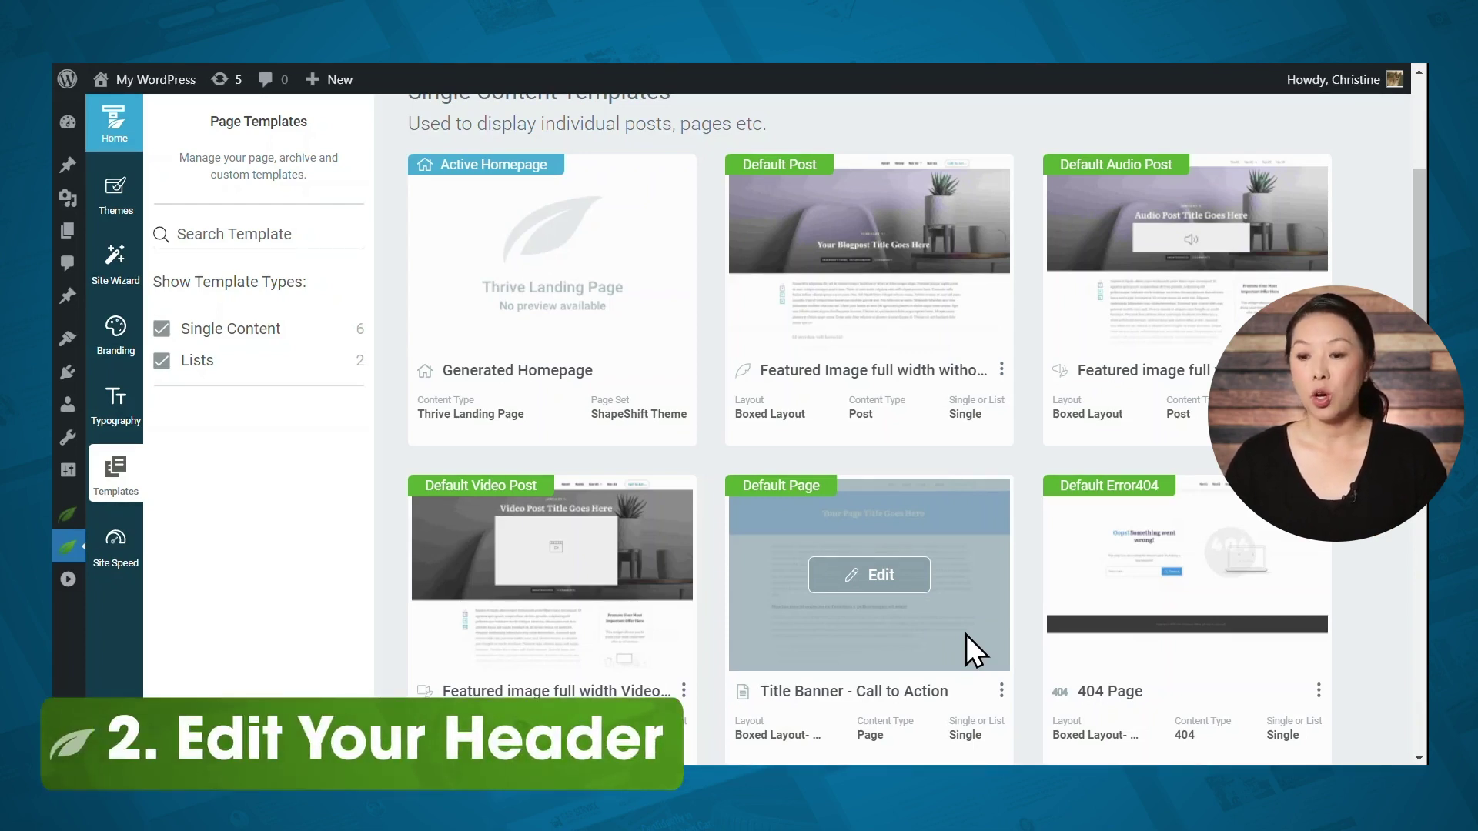
# - Open the landing page in Thrive Architect and start editing its ThriveFoods header
pyautogui.click(593, 257)
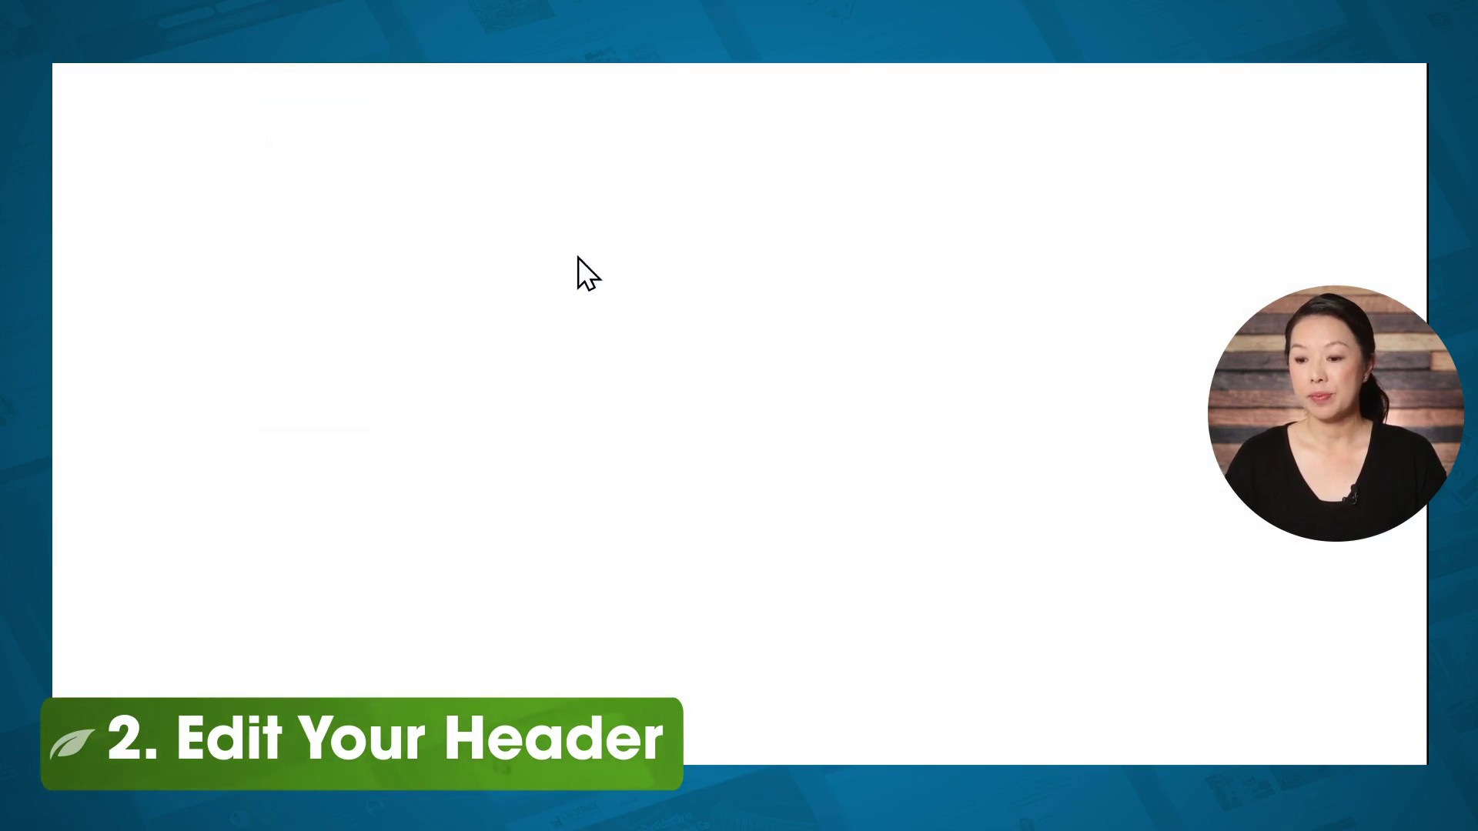
pyautogui.click(677, 133)
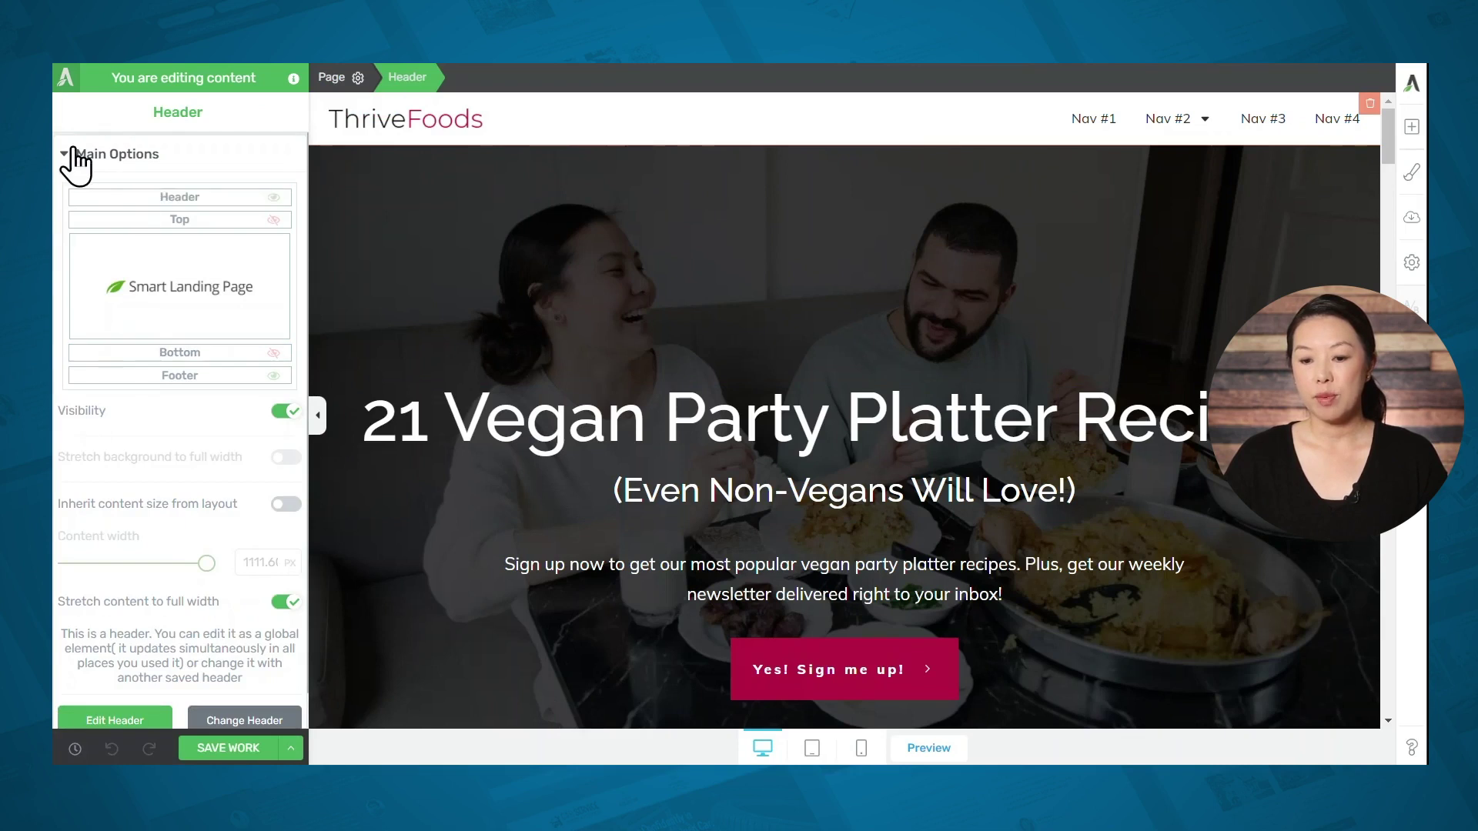
pyautogui.scroll(-1, 96, 308)
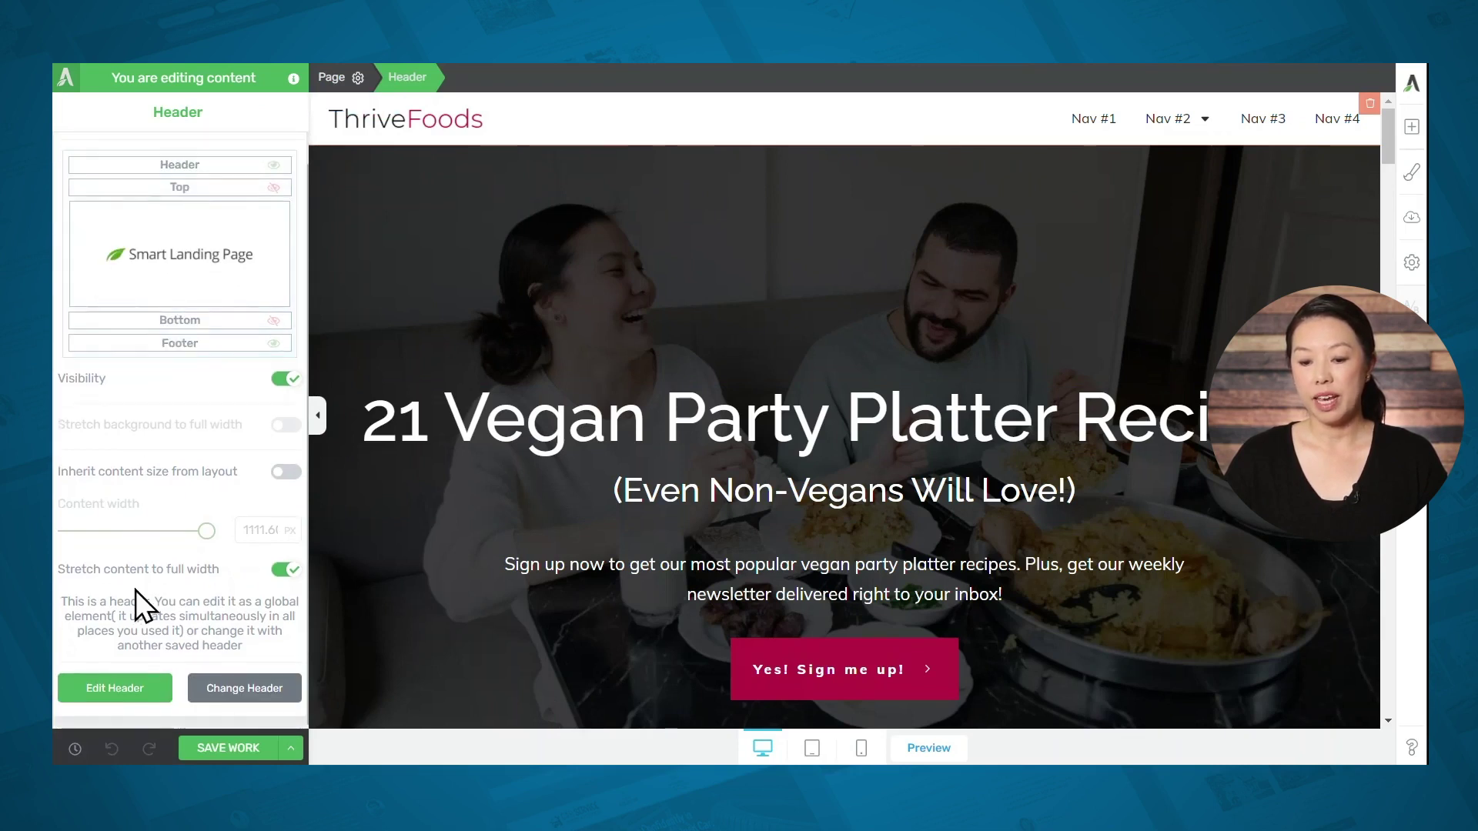
pyautogui.click(115, 689)
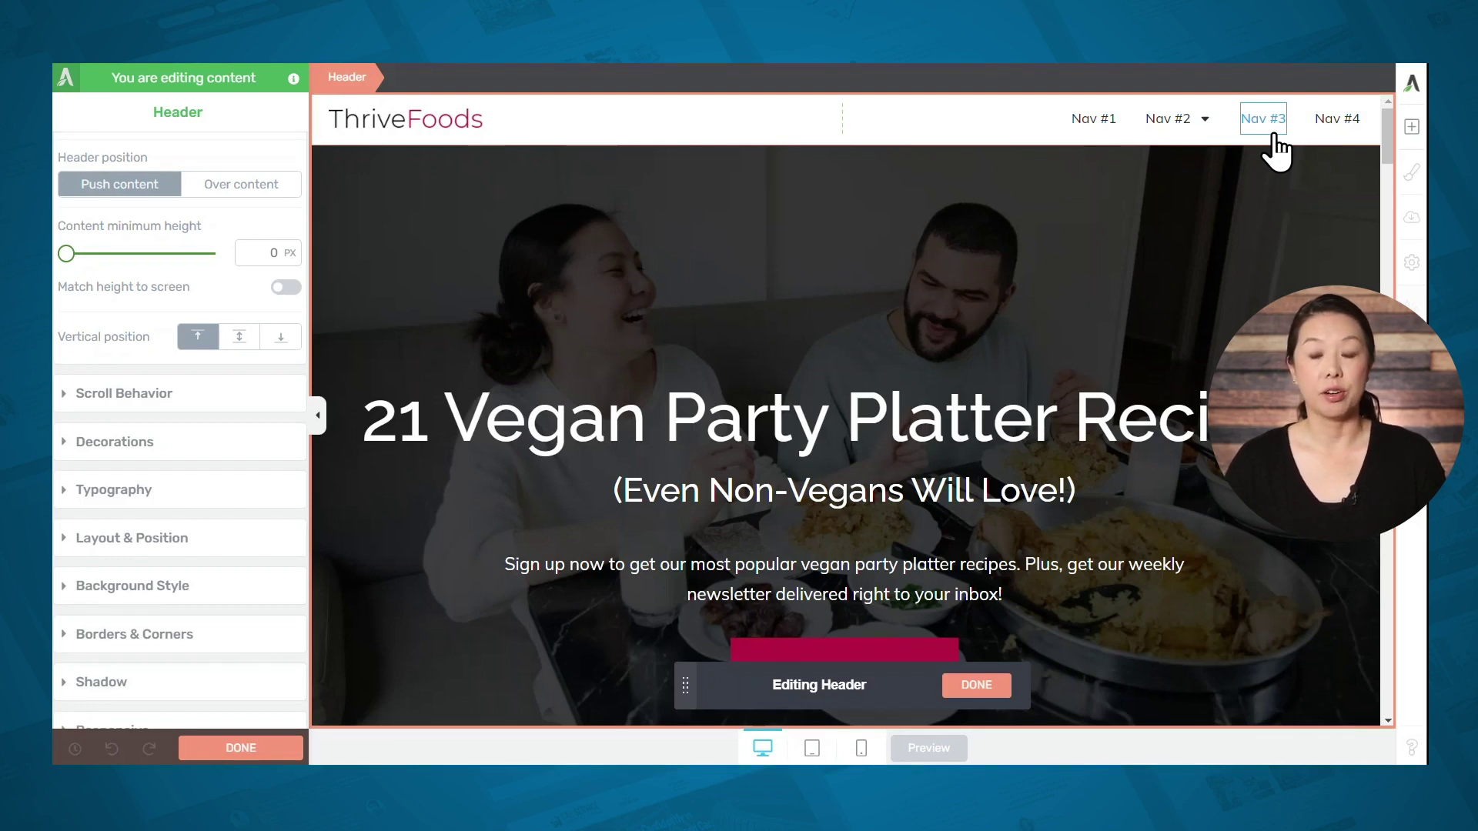
# - Search 'custom' among the elements and drop a Custom Menu into the header
pyautogui.click(1412, 127)
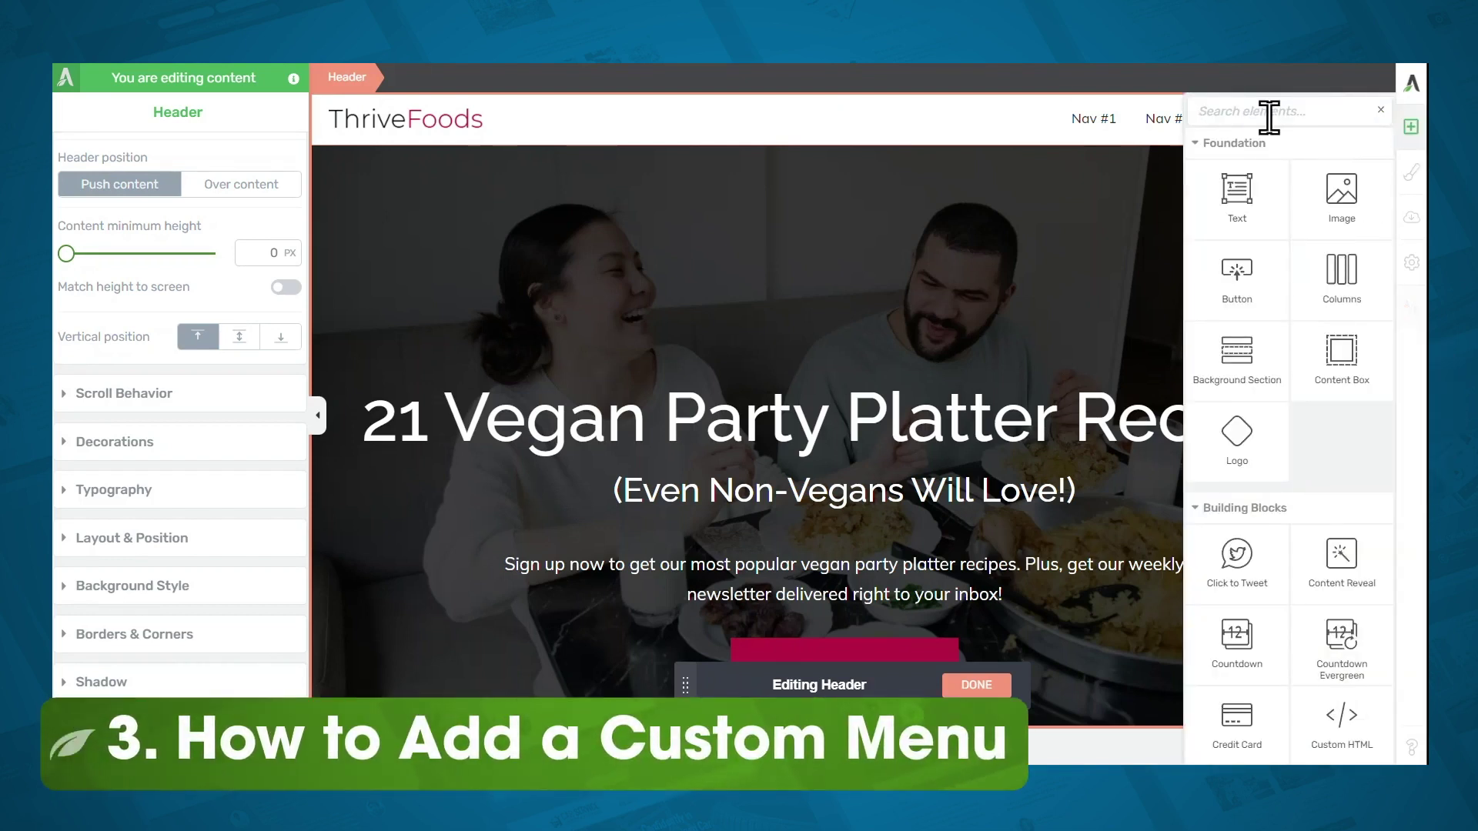
pyautogui.write('custom')
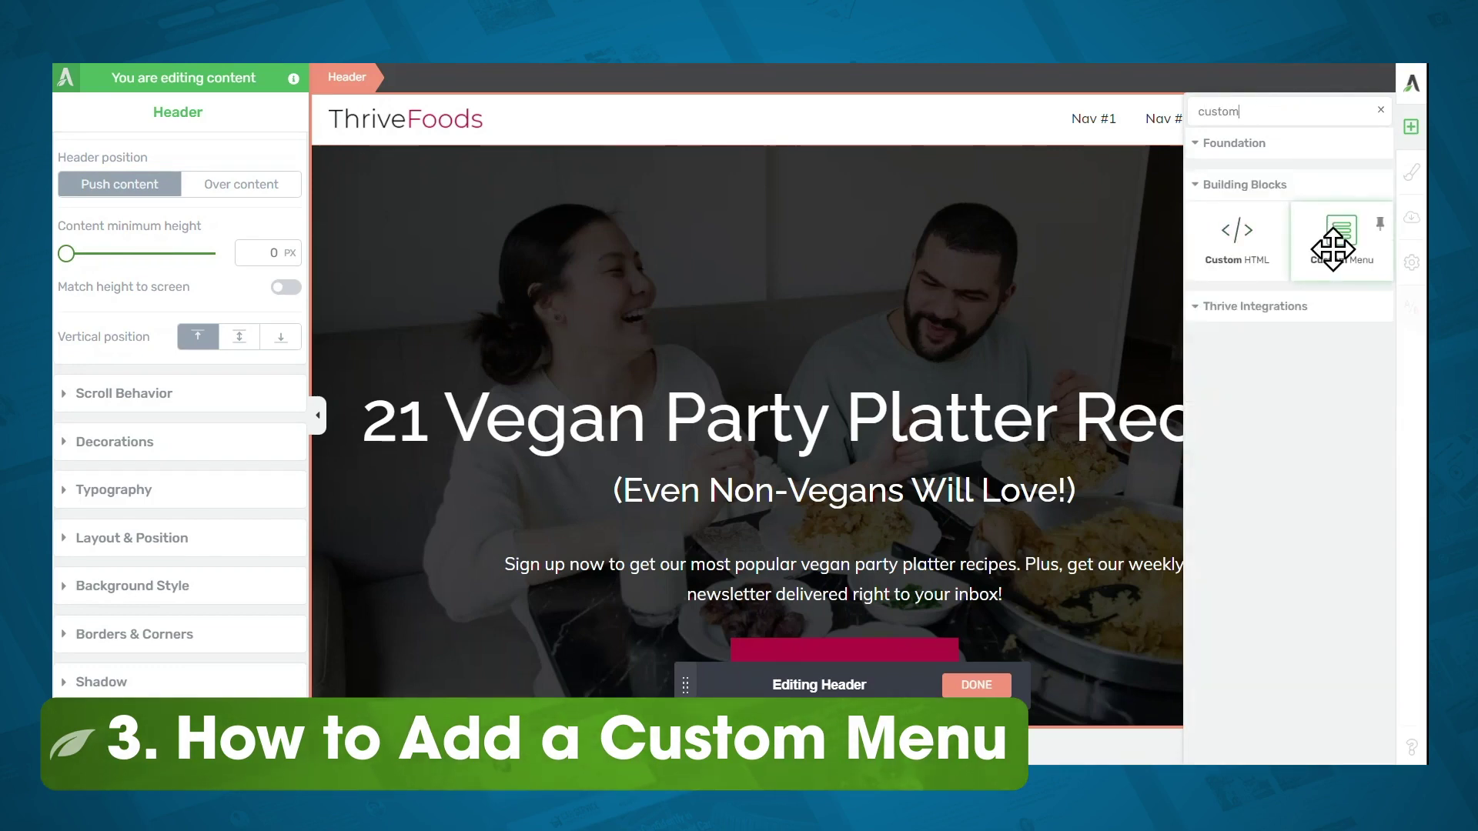
pyautogui.moveTo(1333, 249); pyautogui.dragTo(1043, 153)
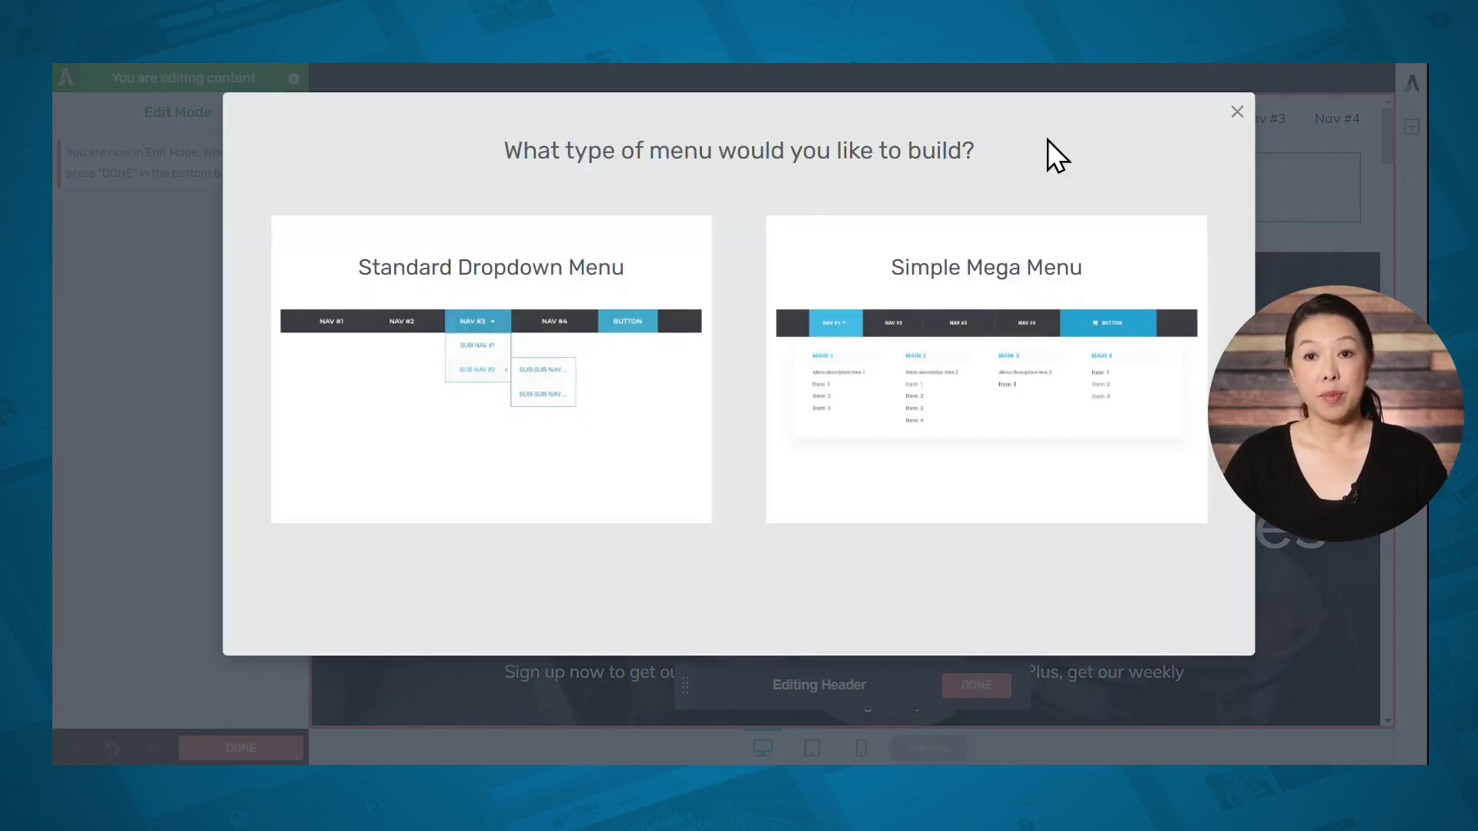
# - Make it a standard dropdown built from custom items, using the Horizontal Basic template
pyautogui.click(551, 433)
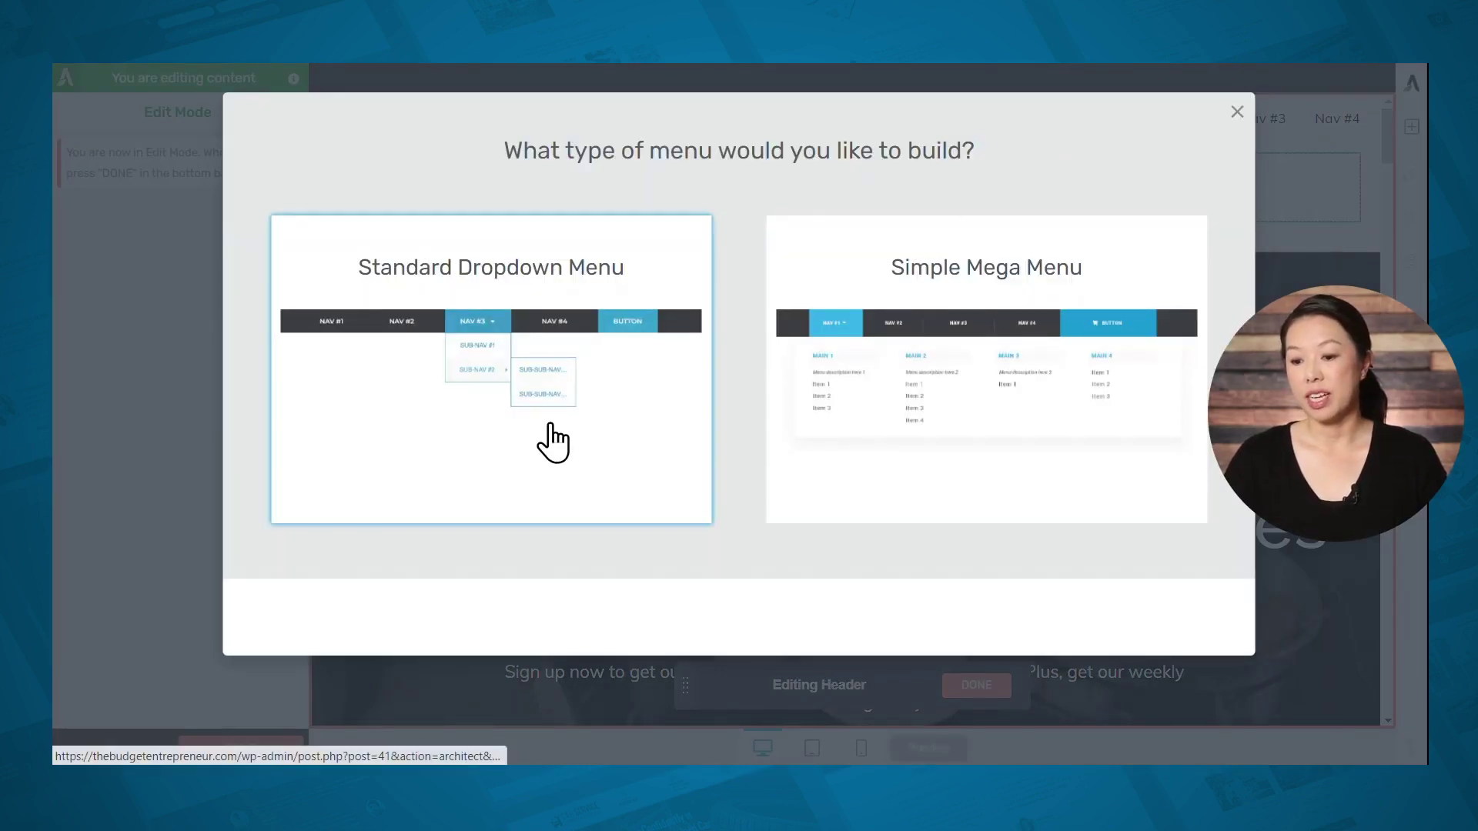
pyautogui.click(1161, 621)
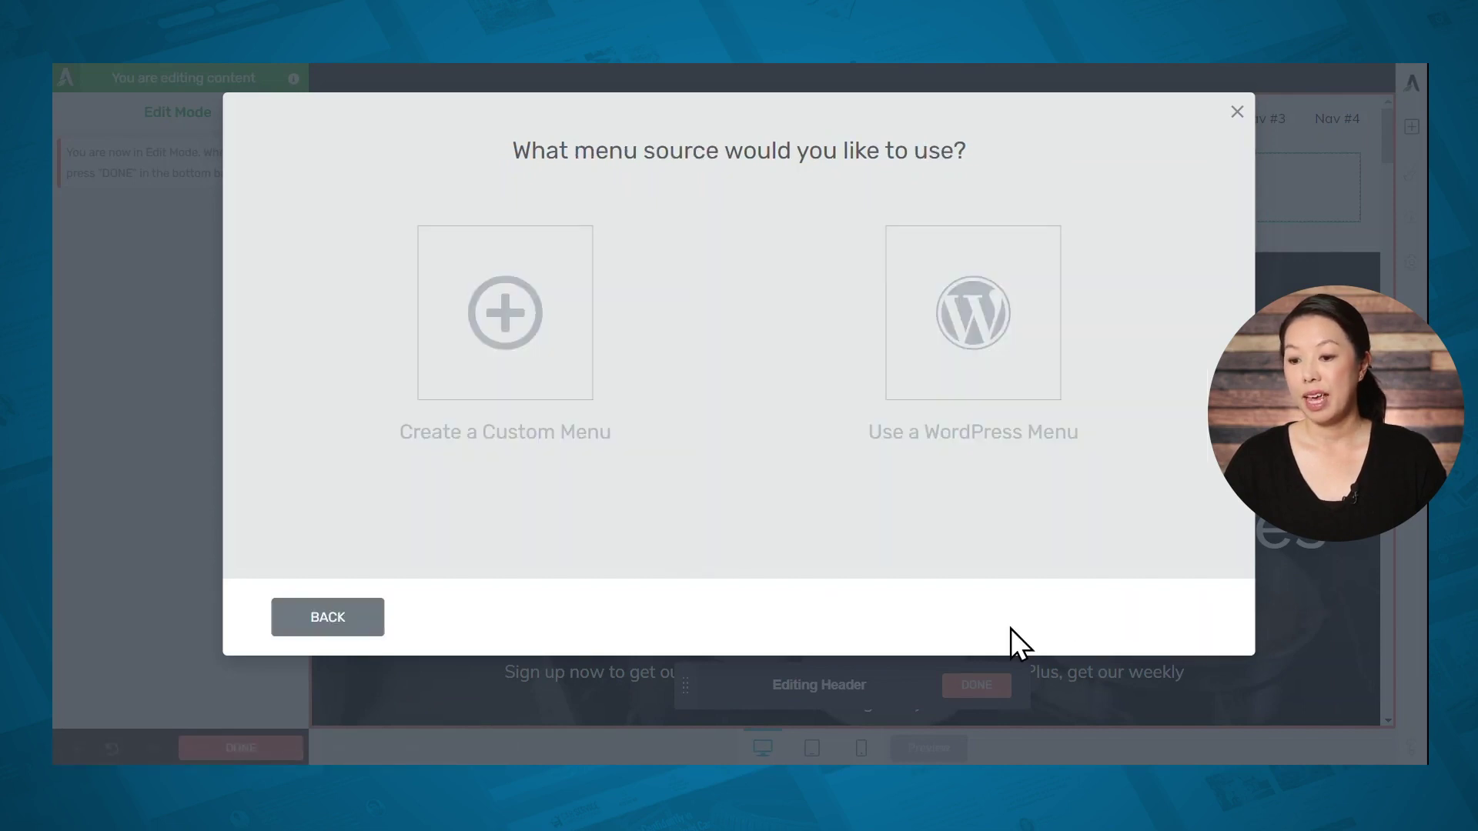
pyautogui.click(511, 382)
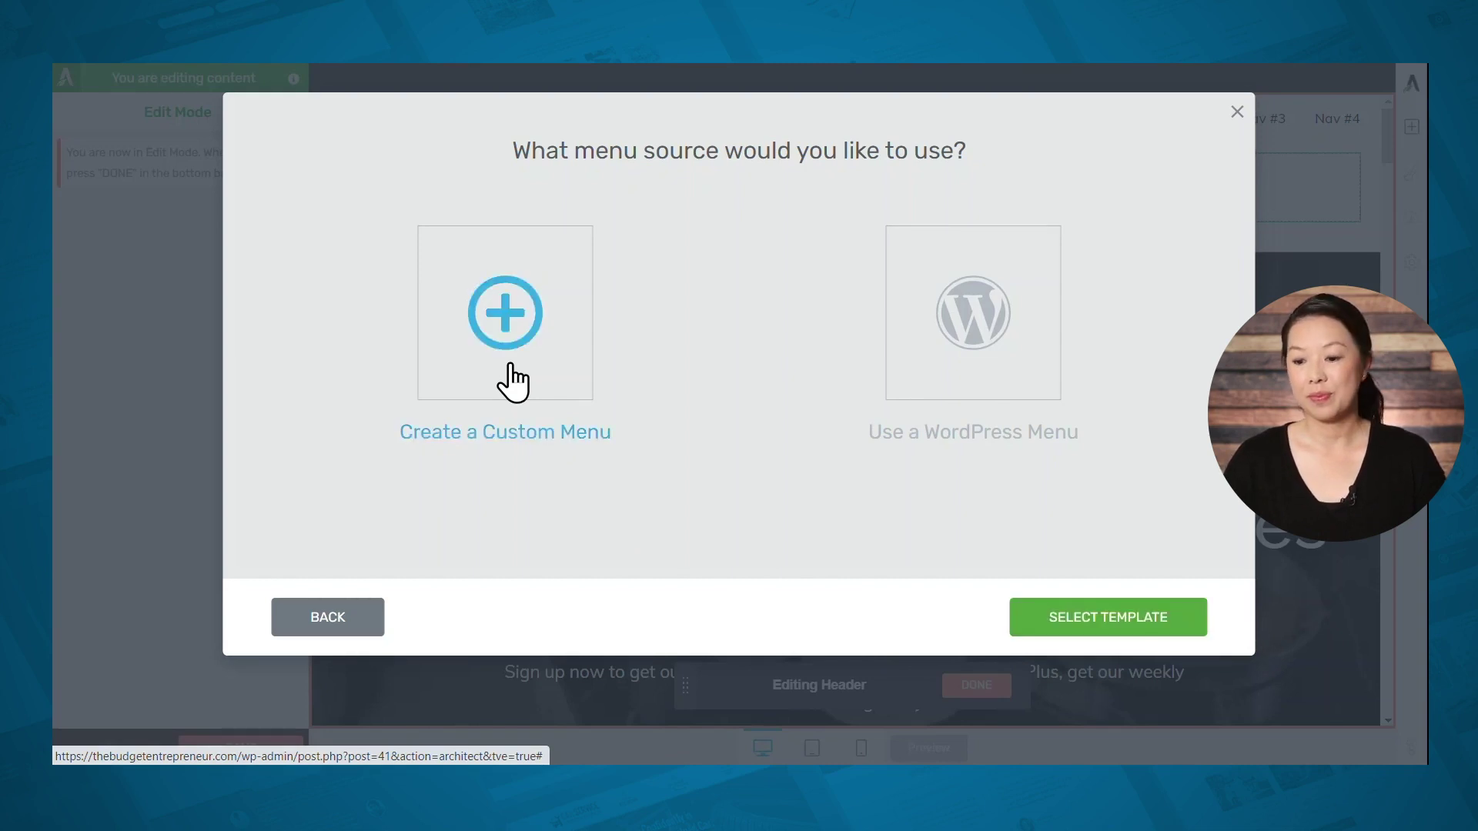
pyautogui.click(1017, 635)
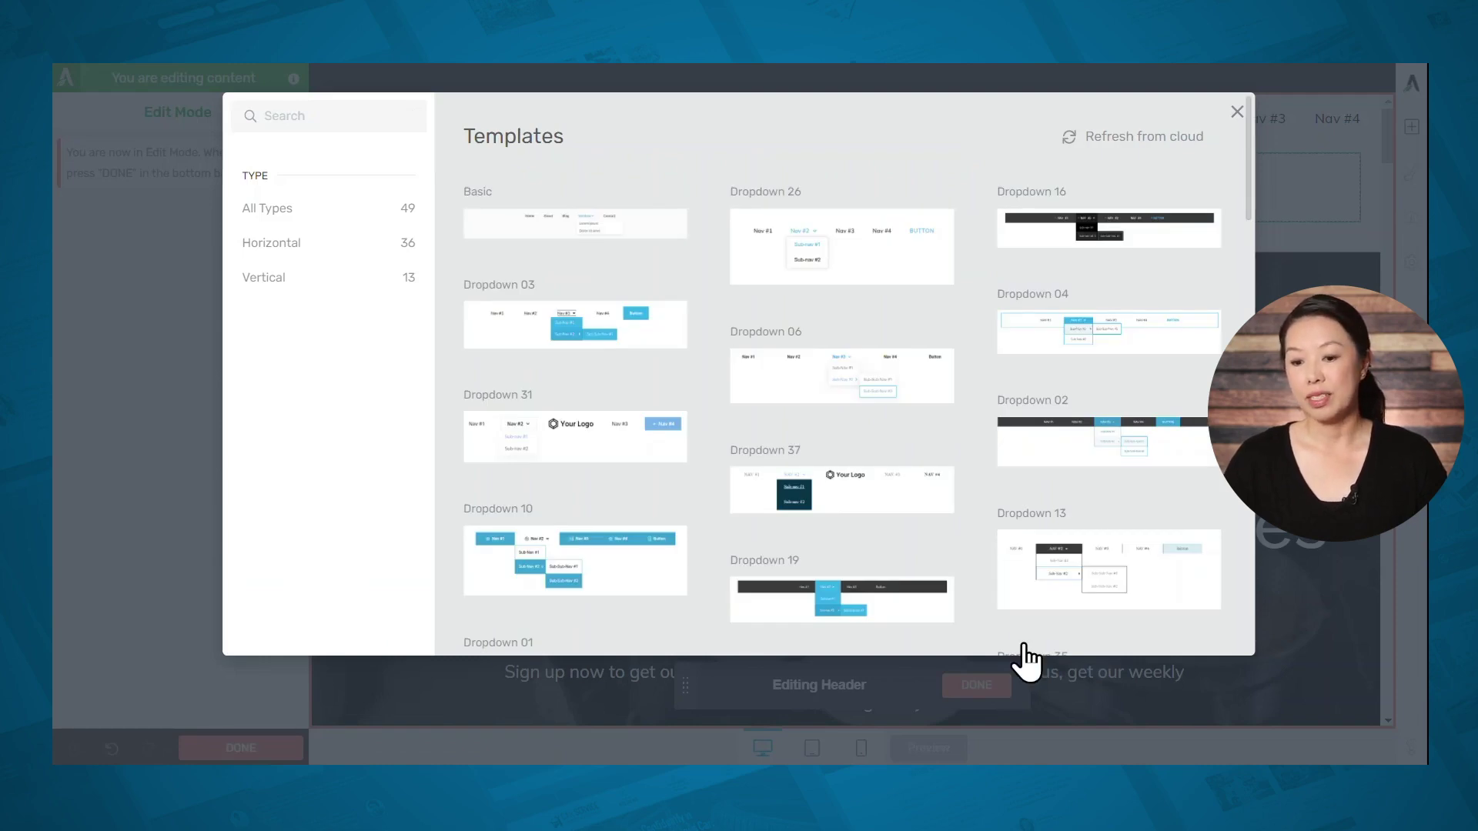
pyautogui.click(287, 244)
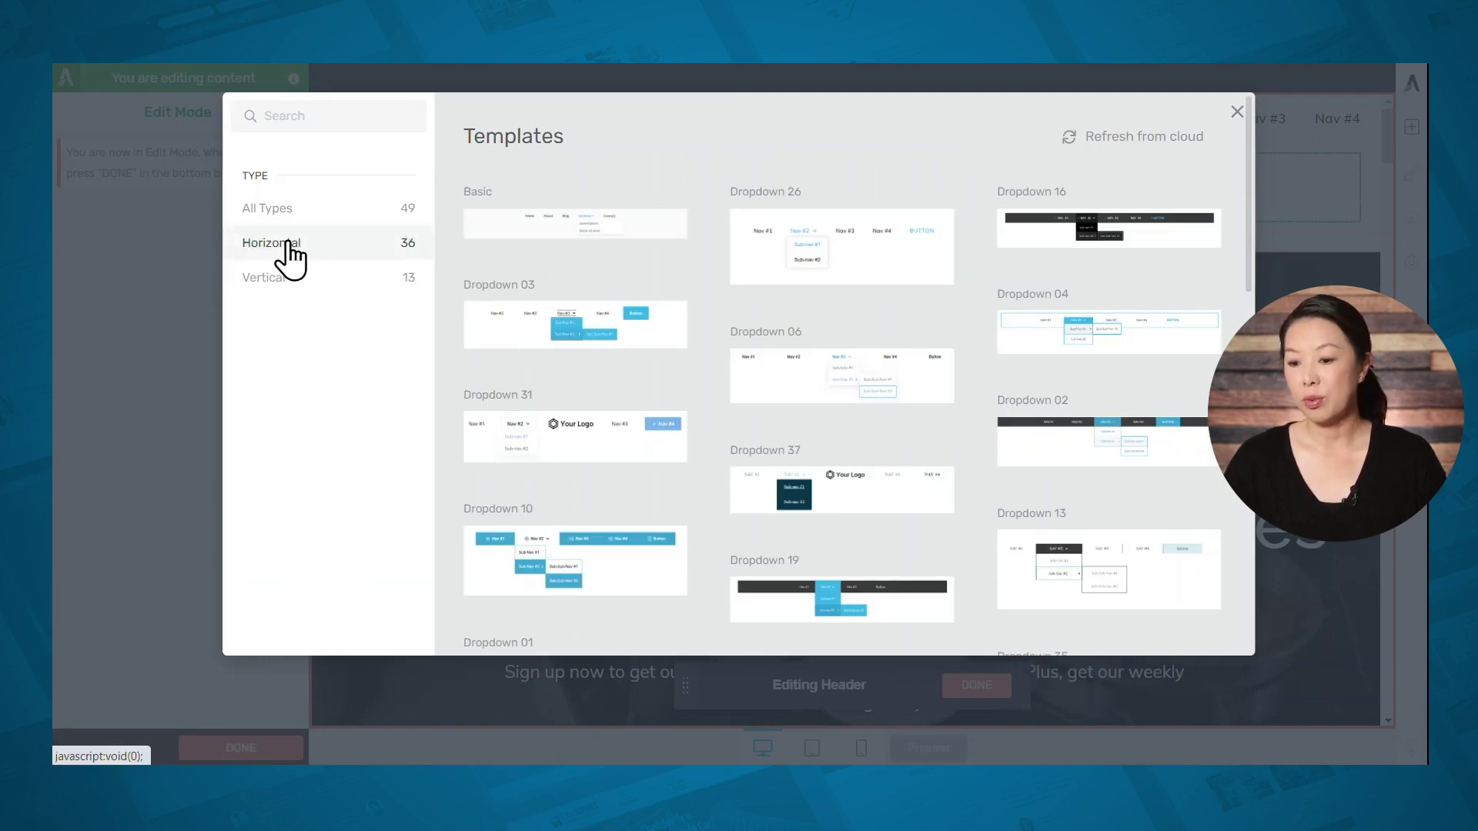
pyautogui.click(664, 229)
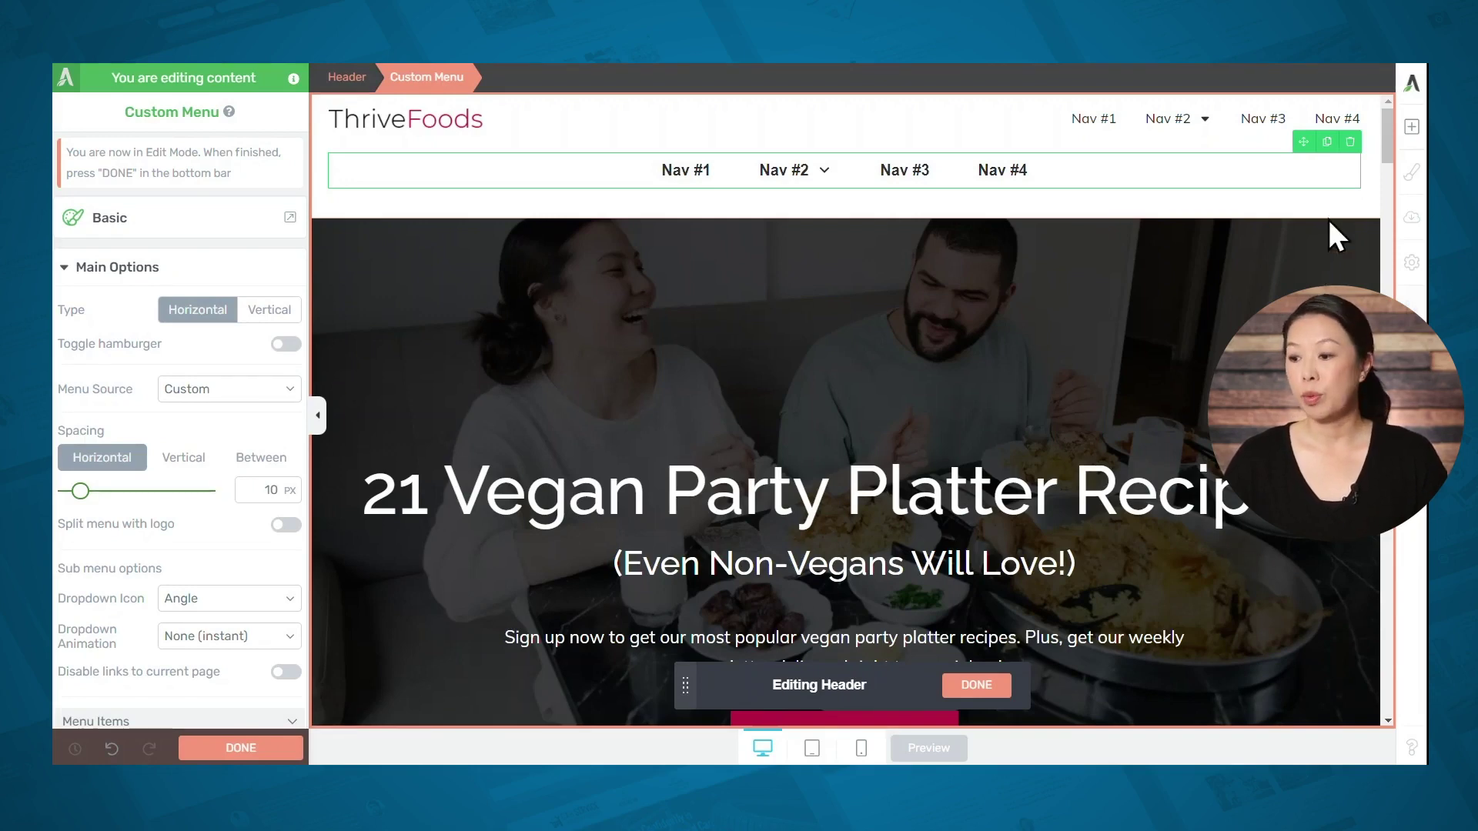
# - Delete the newly added menu and select the header's existing custom menu
pyautogui.click(1350, 141)
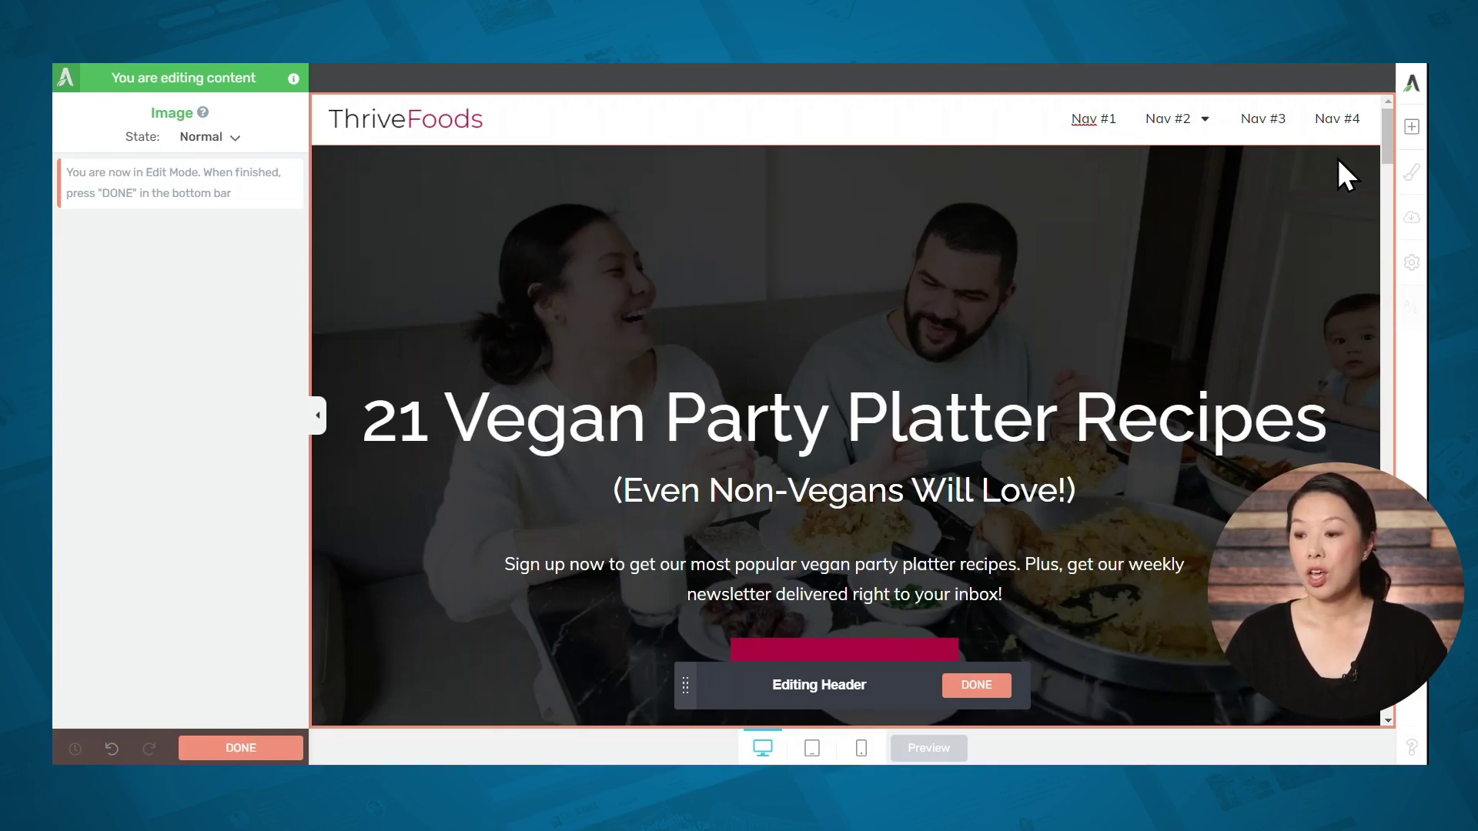
pyautogui.click(1254, 117)
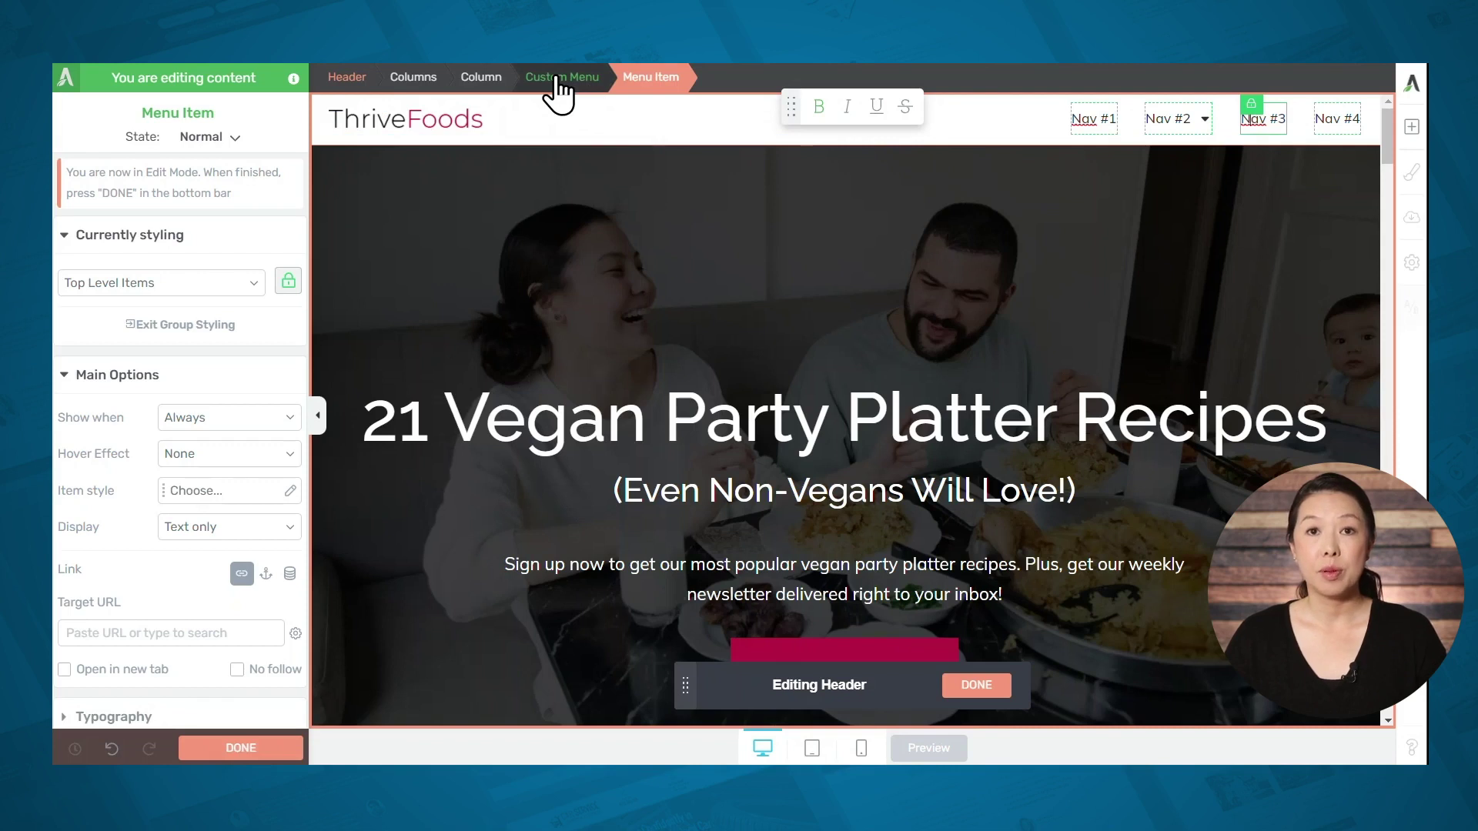
pyautogui.click(556, 81)
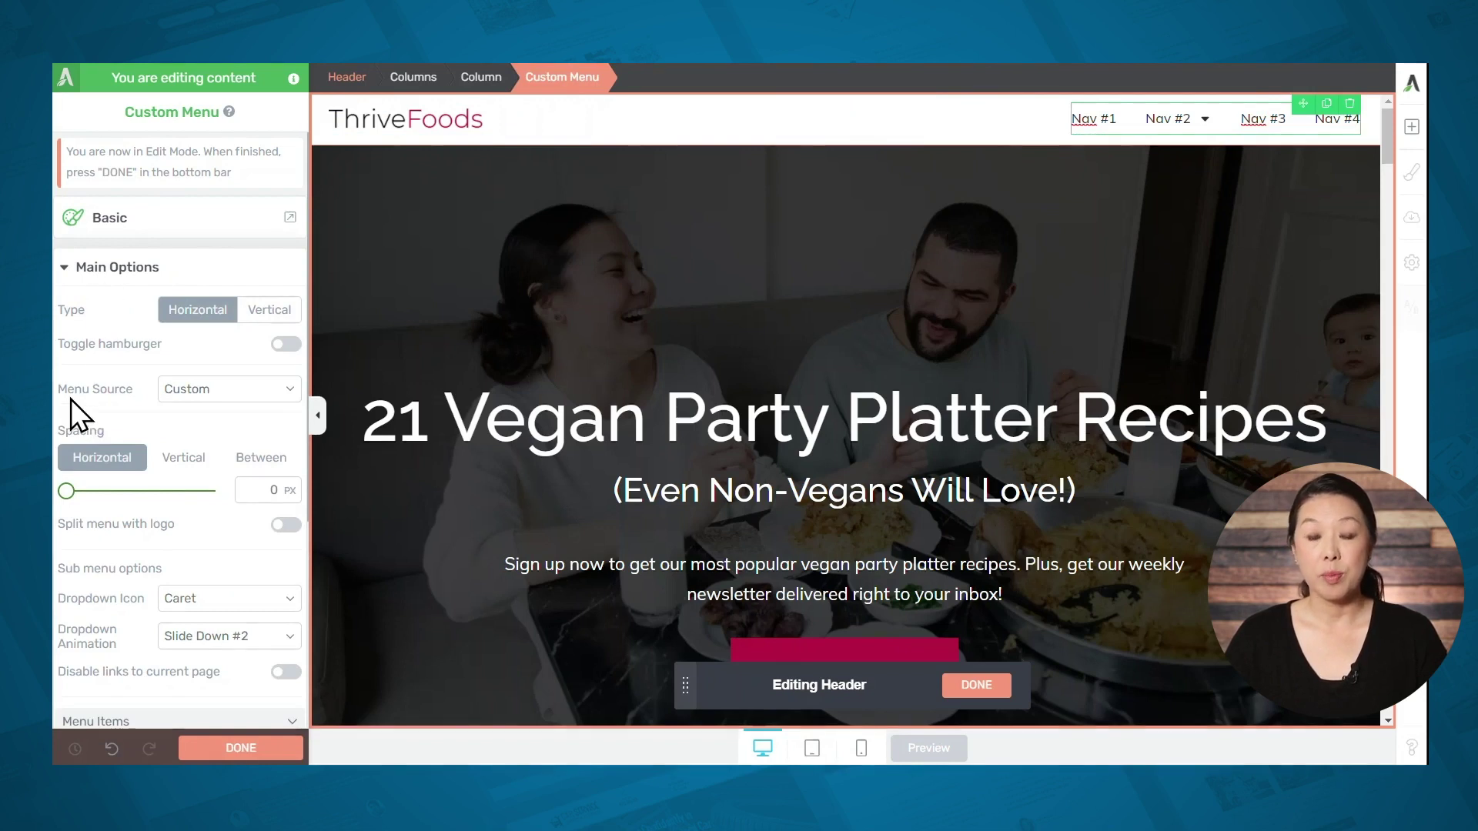
# - Switch the menu source to Main menu, then set it back to Custom
pyautogui.click(202, 394)
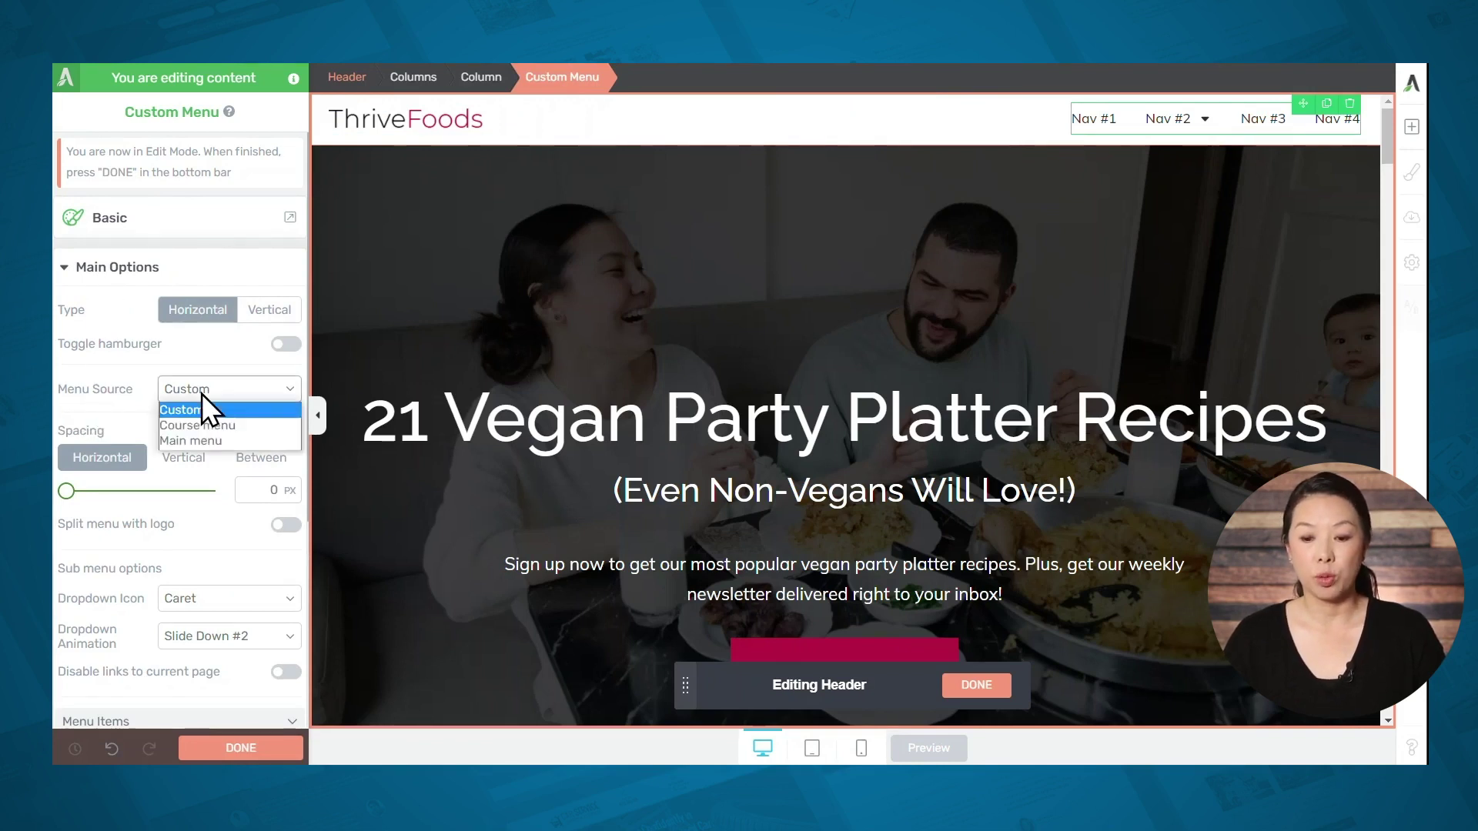
pyautogui.click(205, 440)
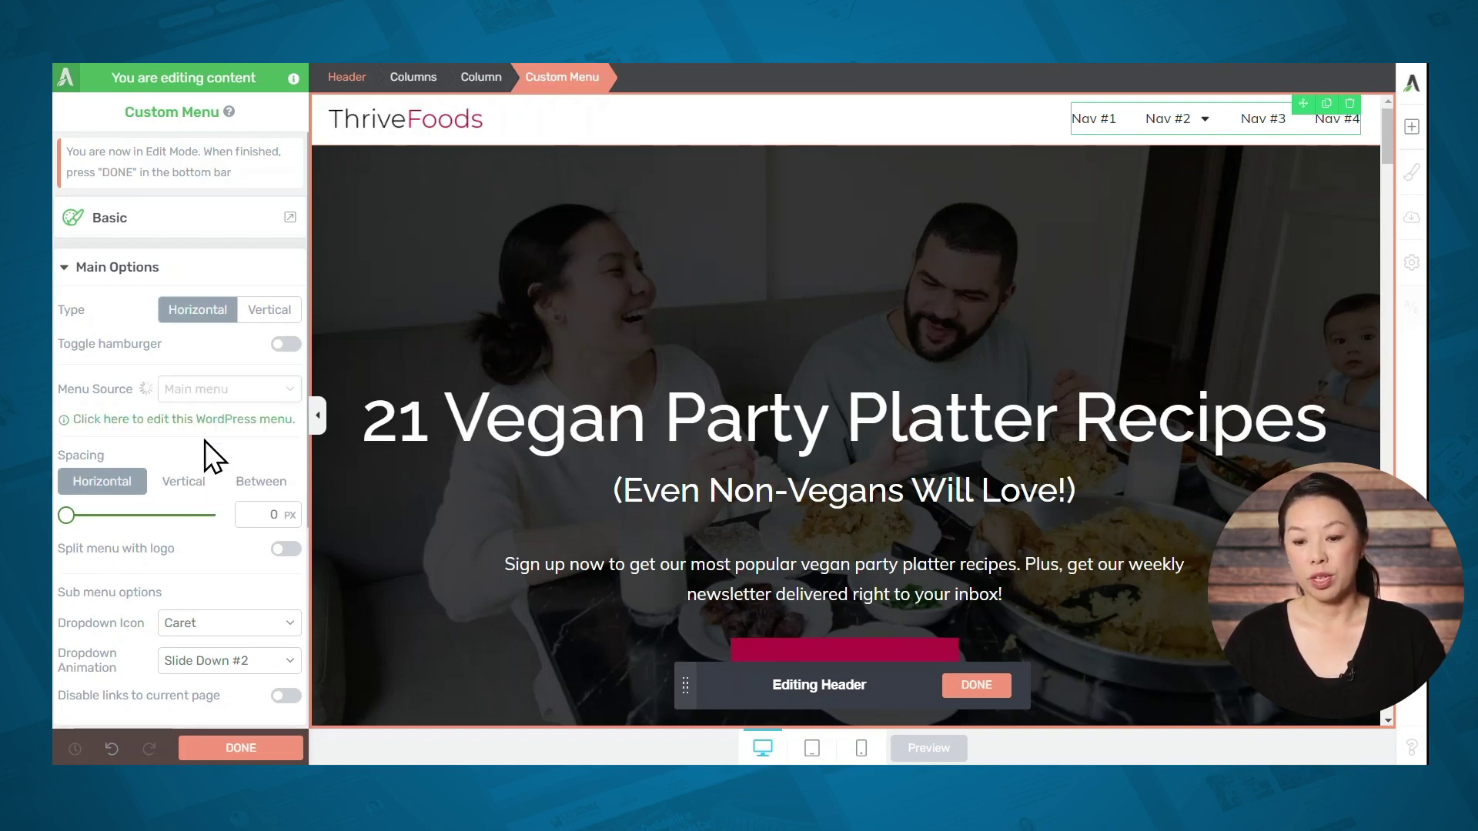
pyautogui.click(146, 420)
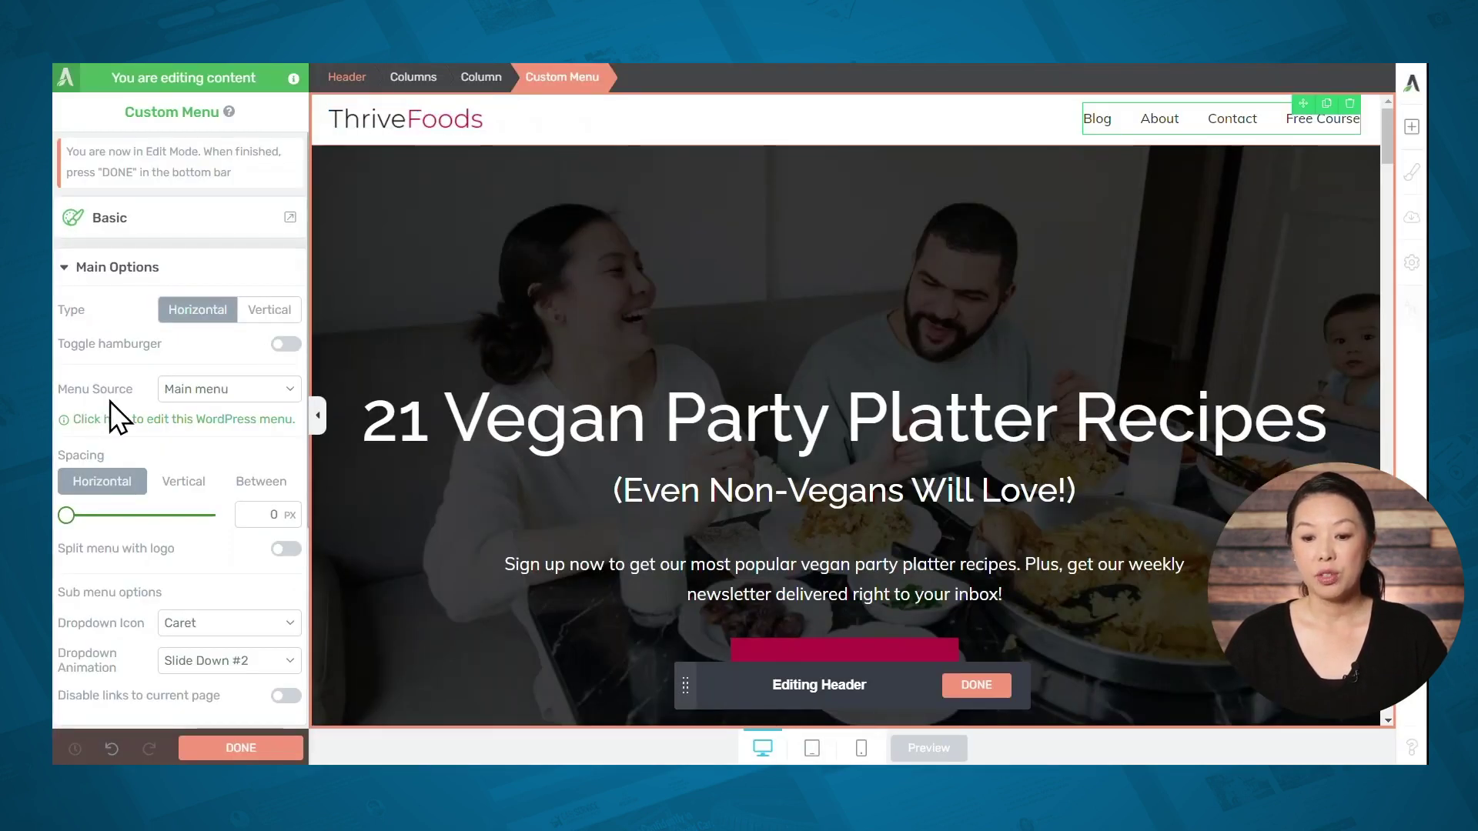
pyautogui.click(208, 397)
pyautogui.click(208, 414)
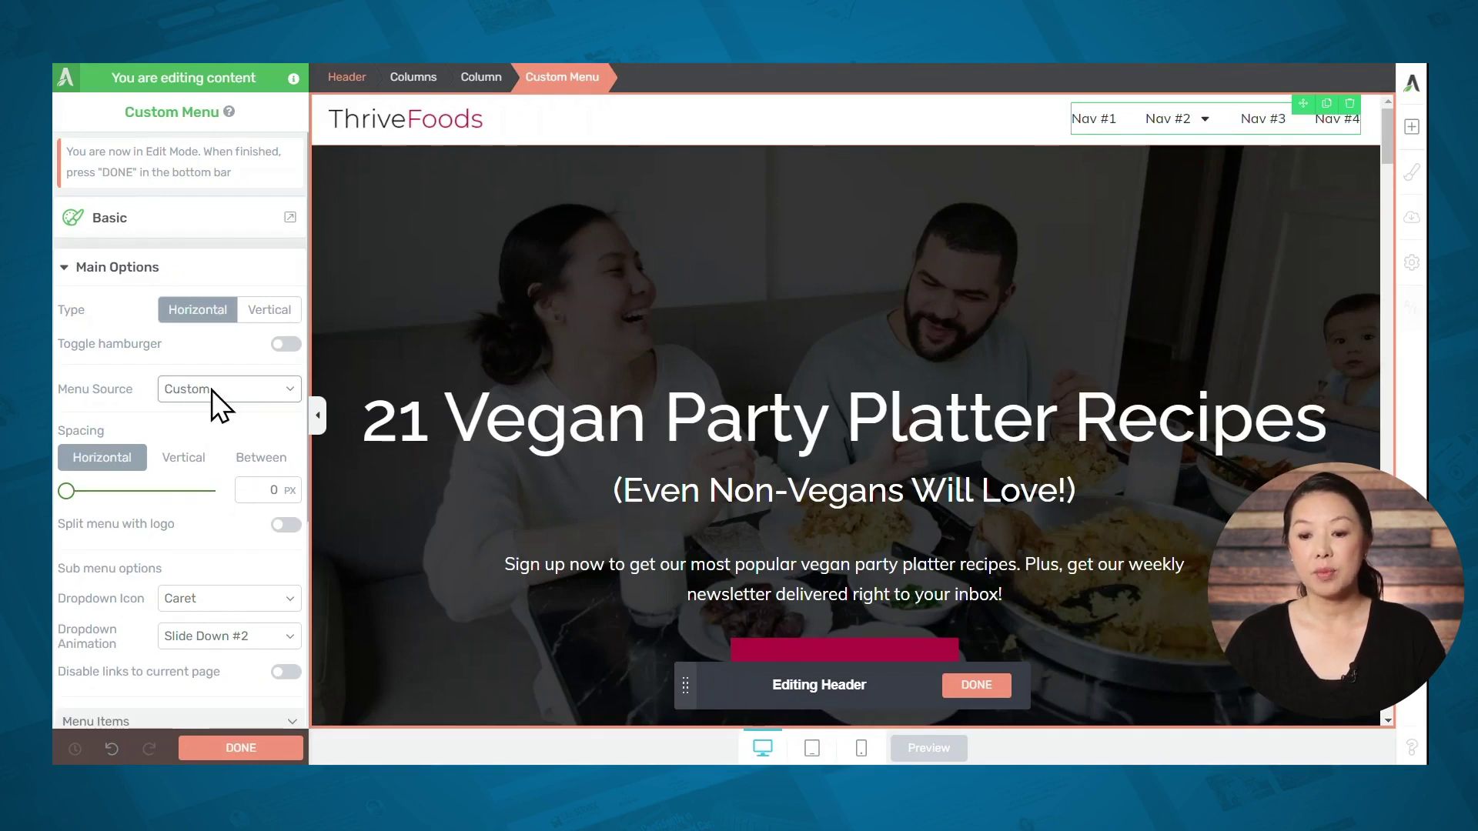
# - Rename Nav #1 to 'Recipes' and link it to the Recipes page
pyautogui.scroll(-3, 194, 431)
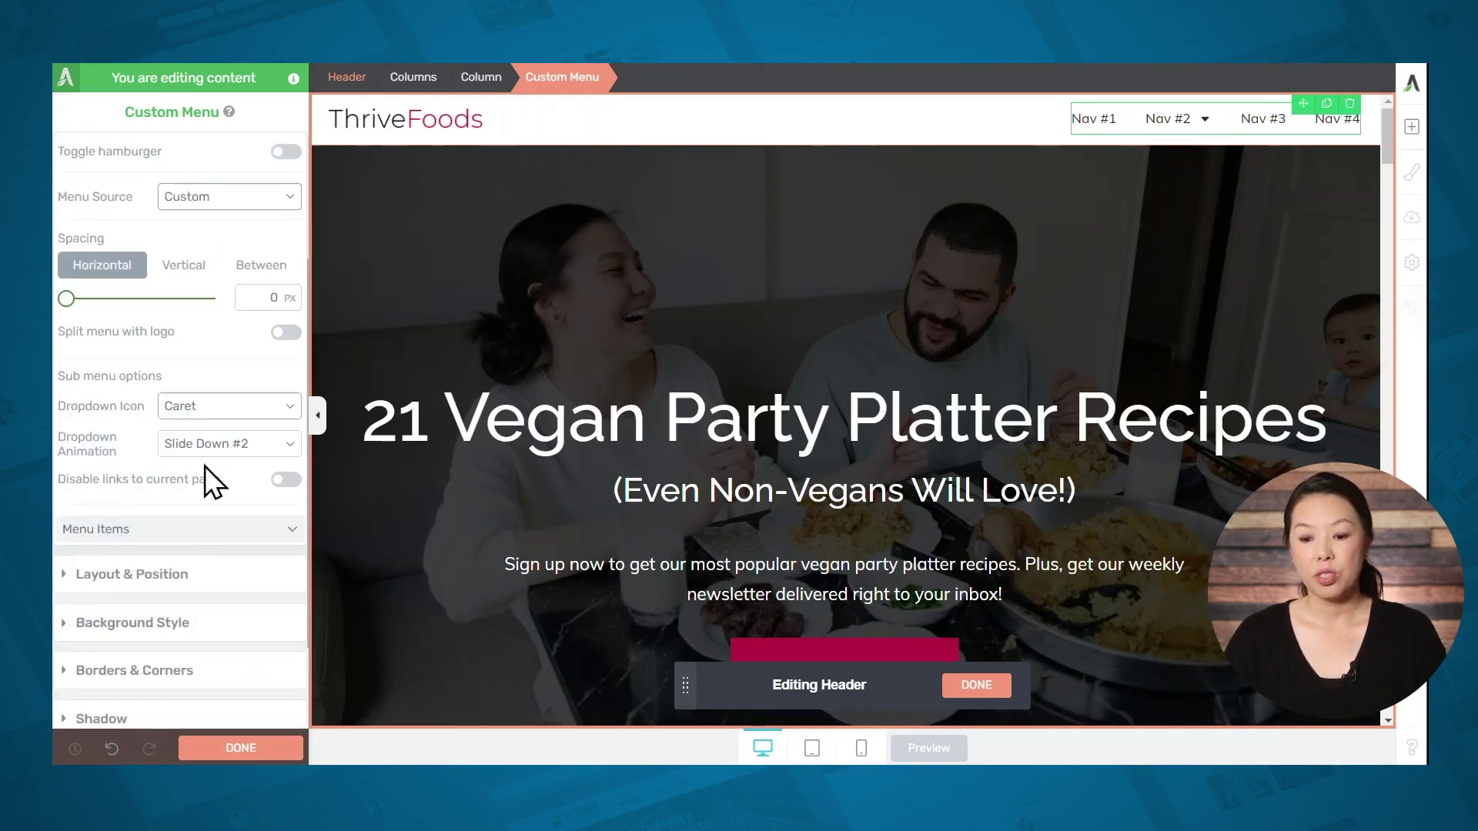
pyautogui.click(164, 530)
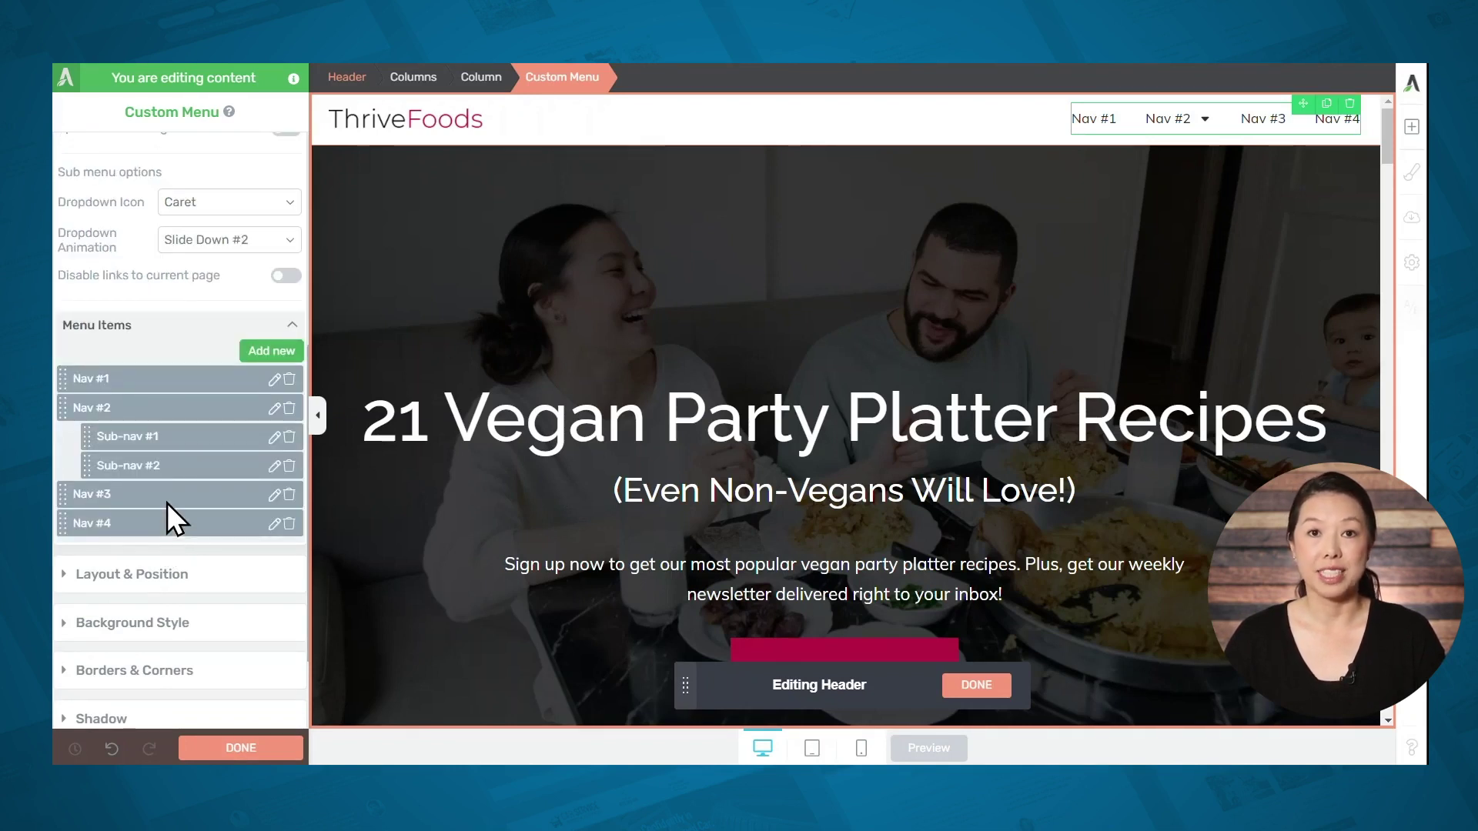
pyautogui.scroll(1, 168, 505)
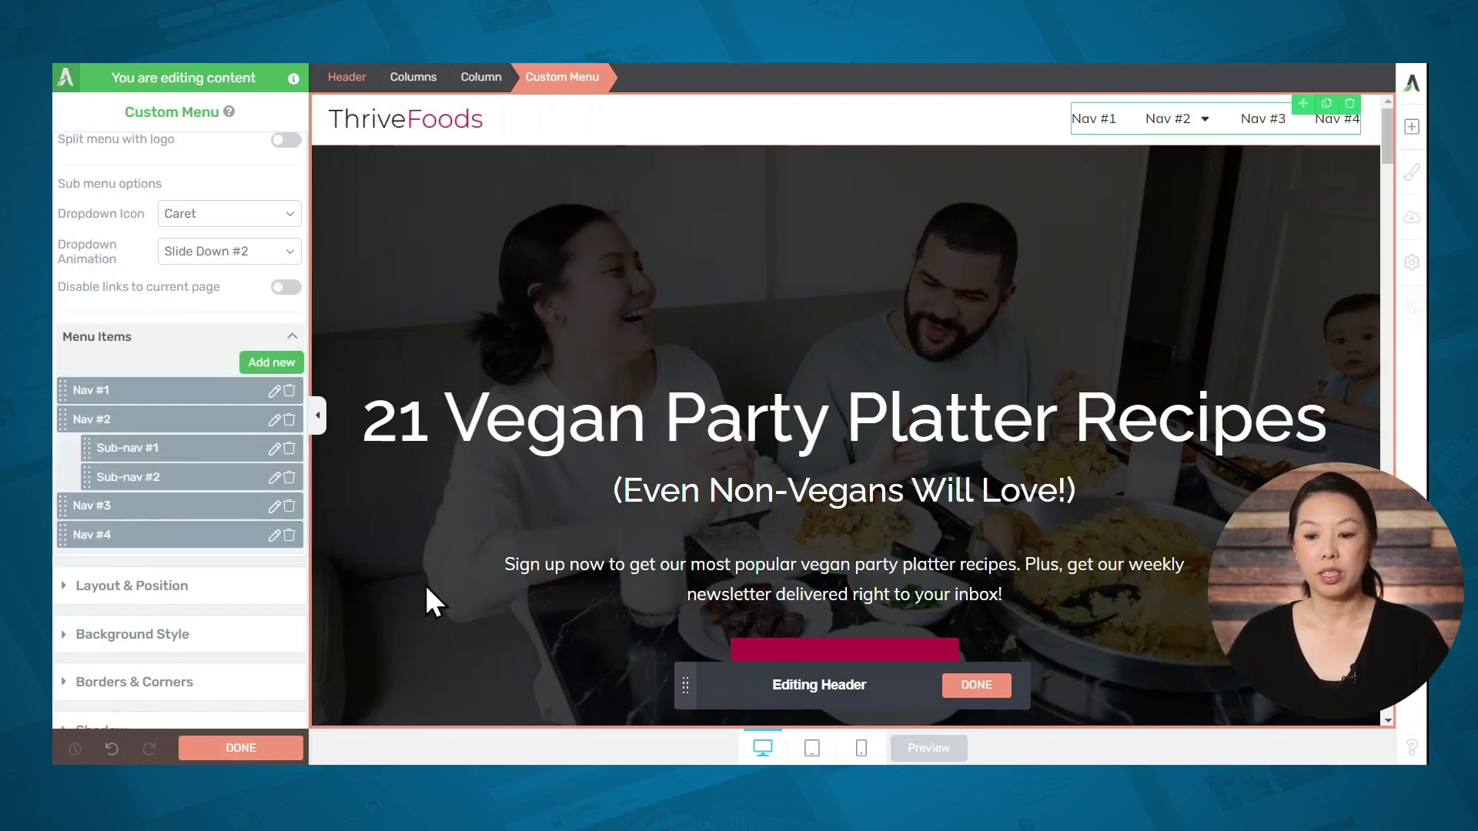
pyautogui.click(274, 391)
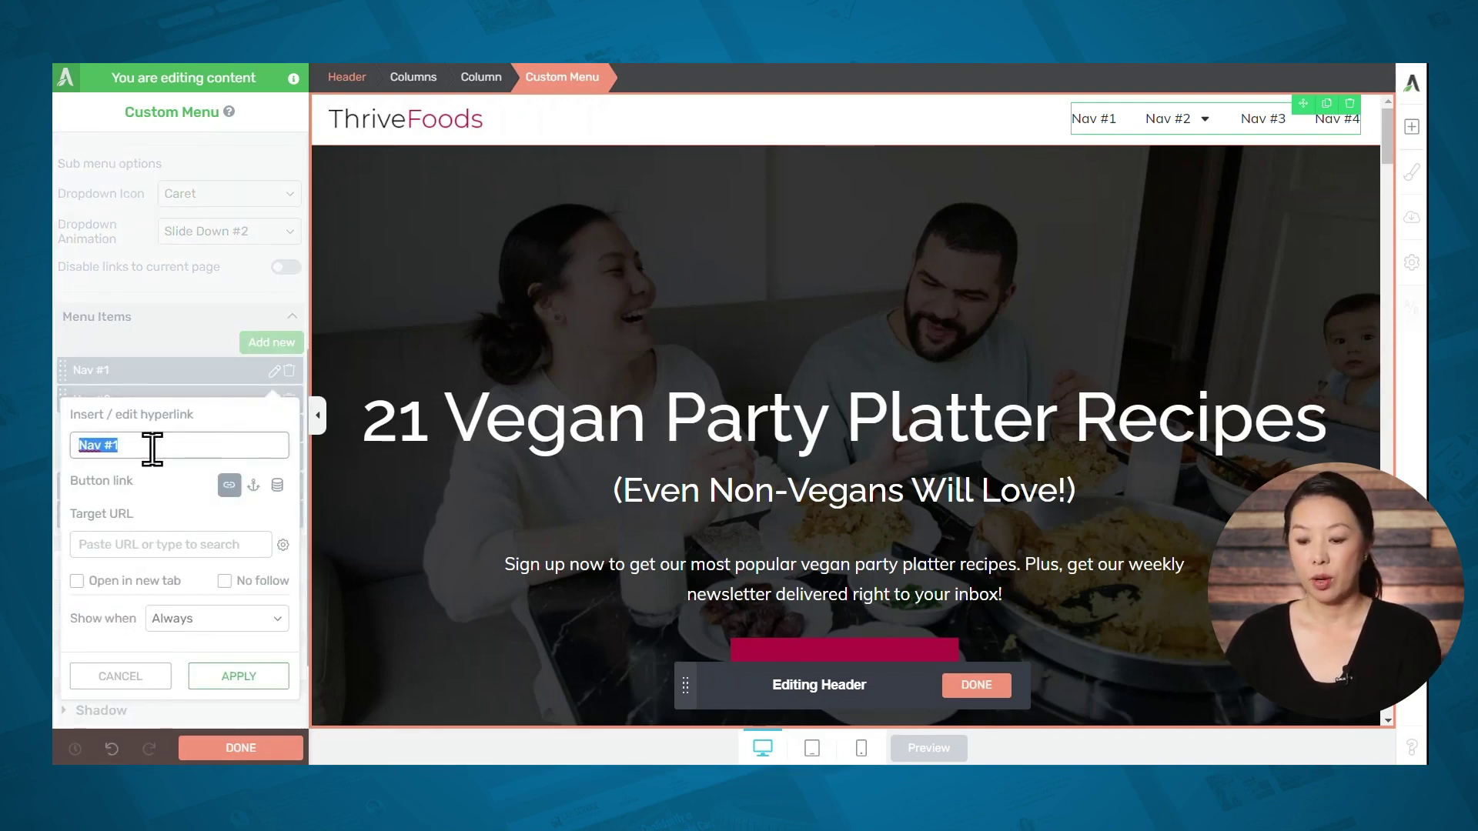
pyautogui.write('Recipes')
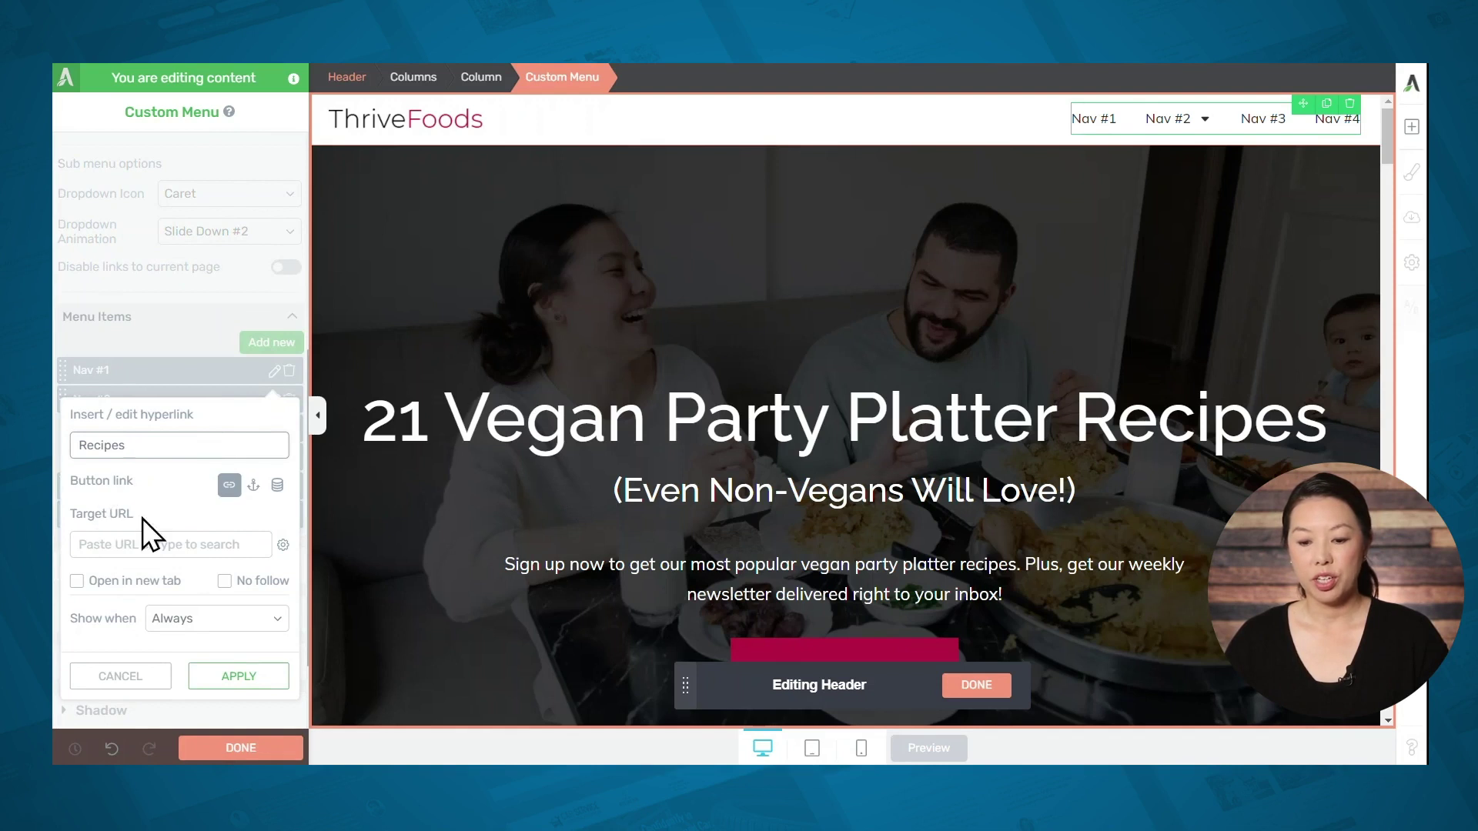
pyautogui.click(146, 544)
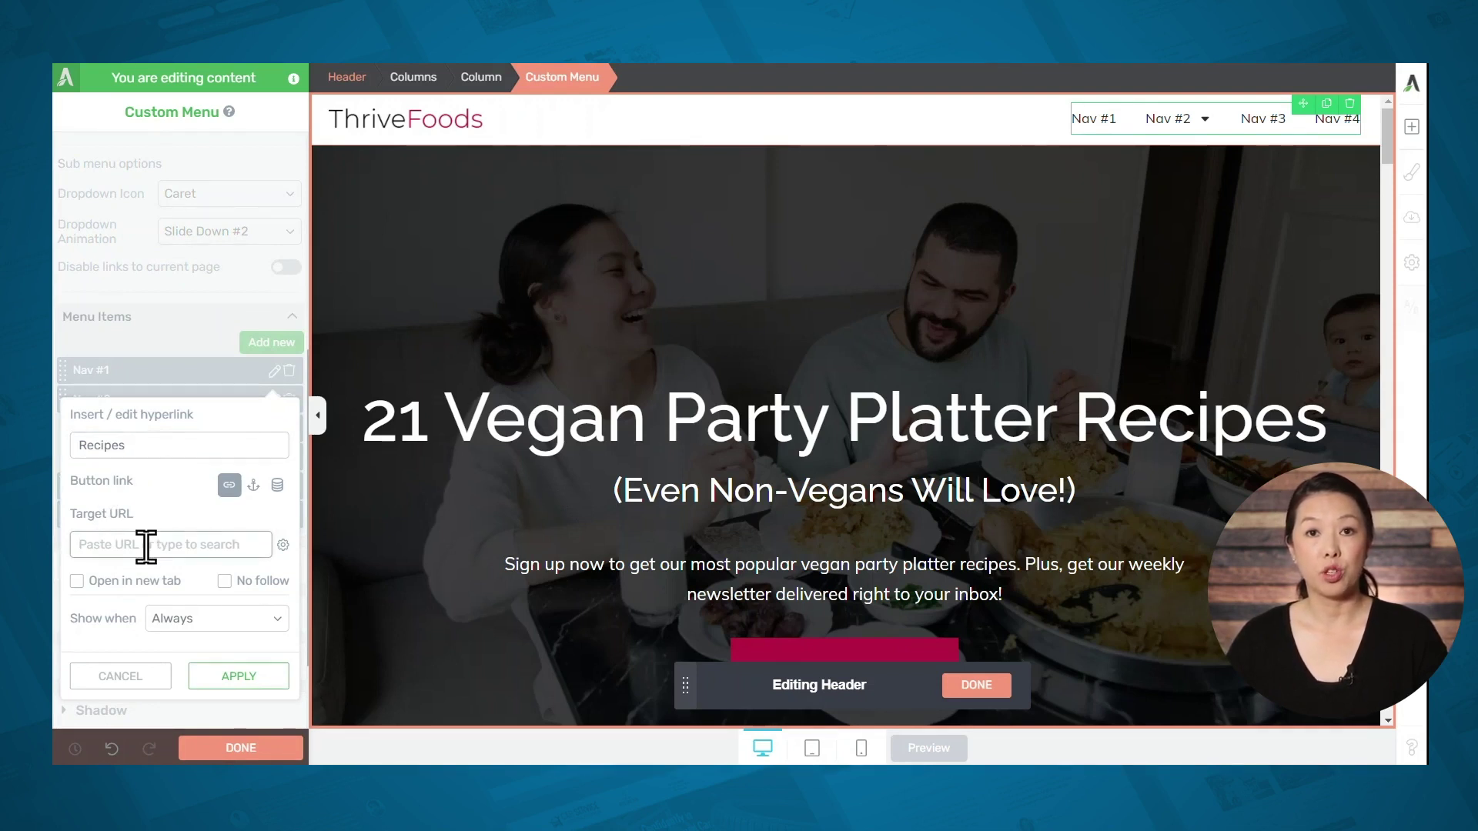
pyautogui.write('recipe')
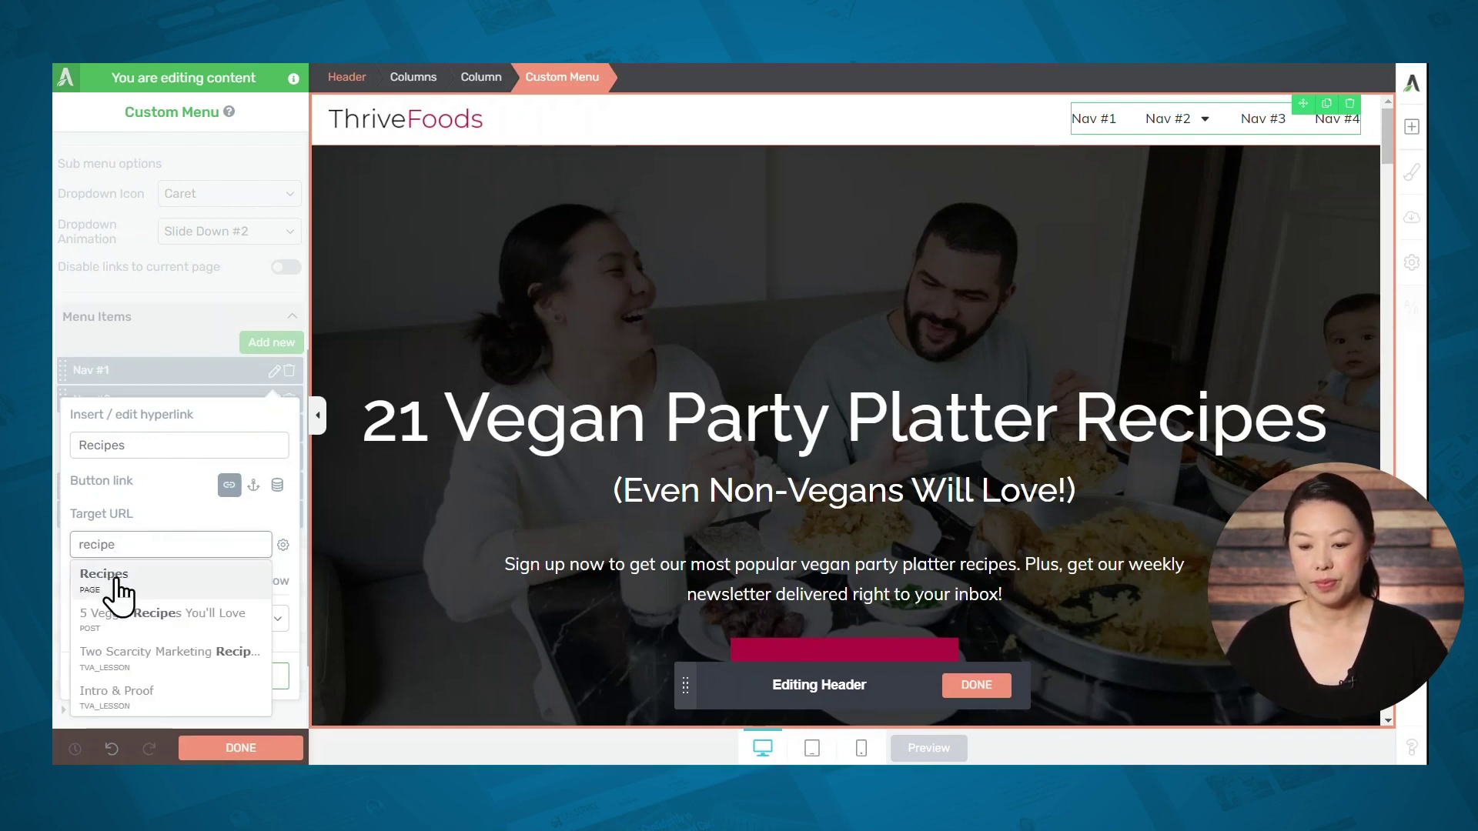
pyautogui.click(115, 585)
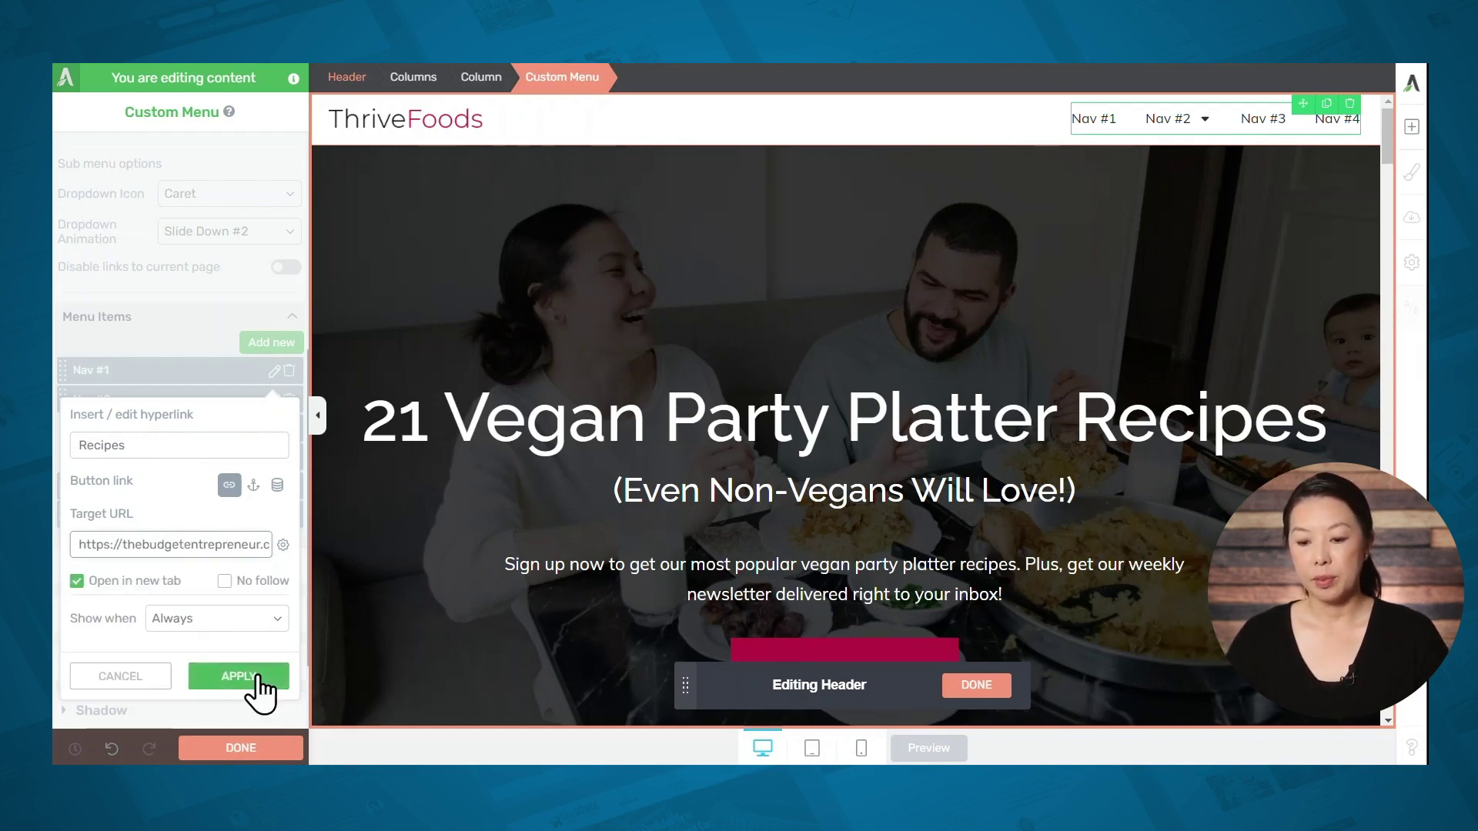
pyautogui.click(258, 677)
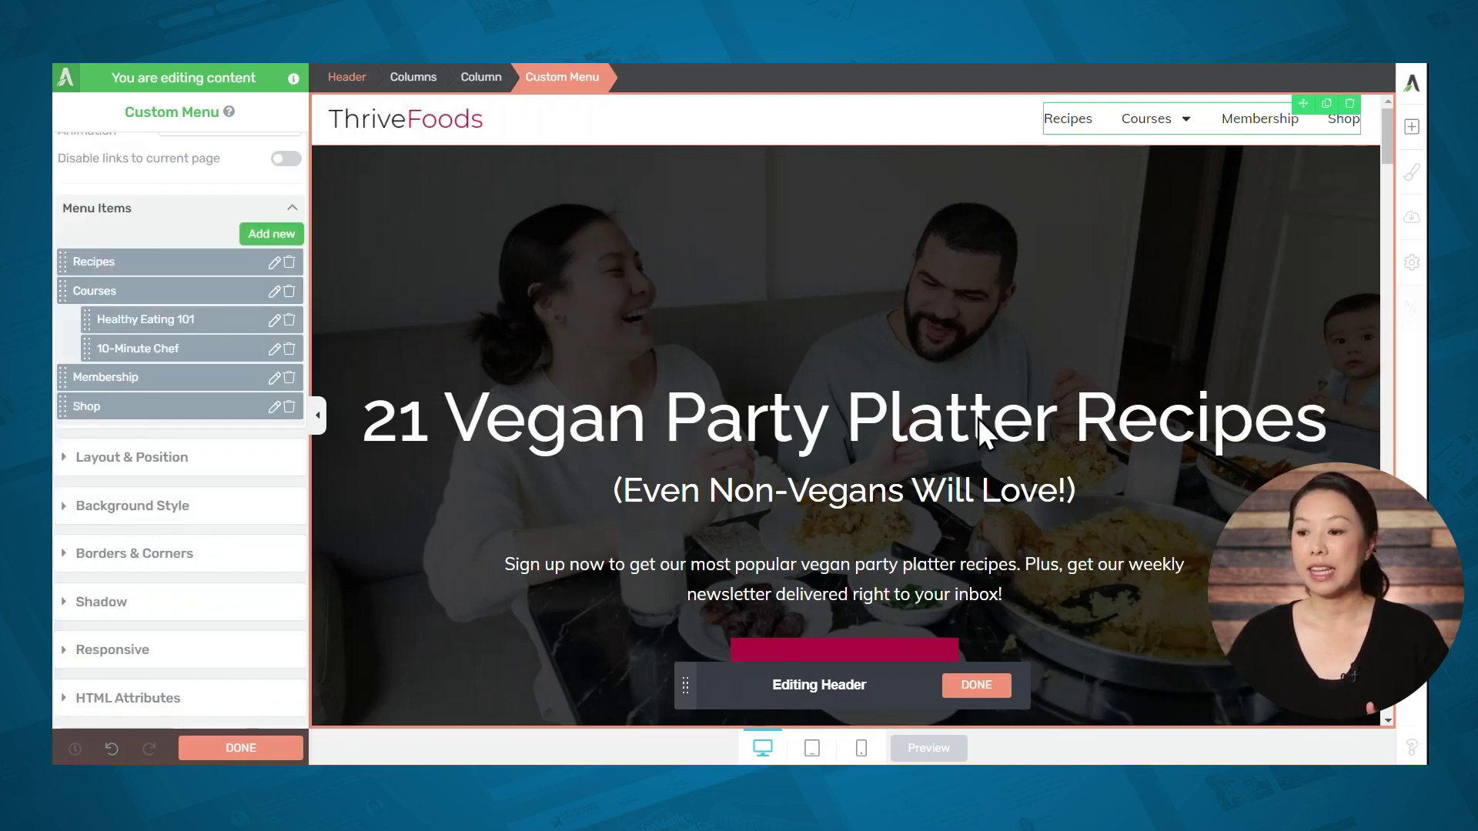
# - Edit all top-level menu items together and set their text colour to red #e20505
pyautogui.click(1062, 118)
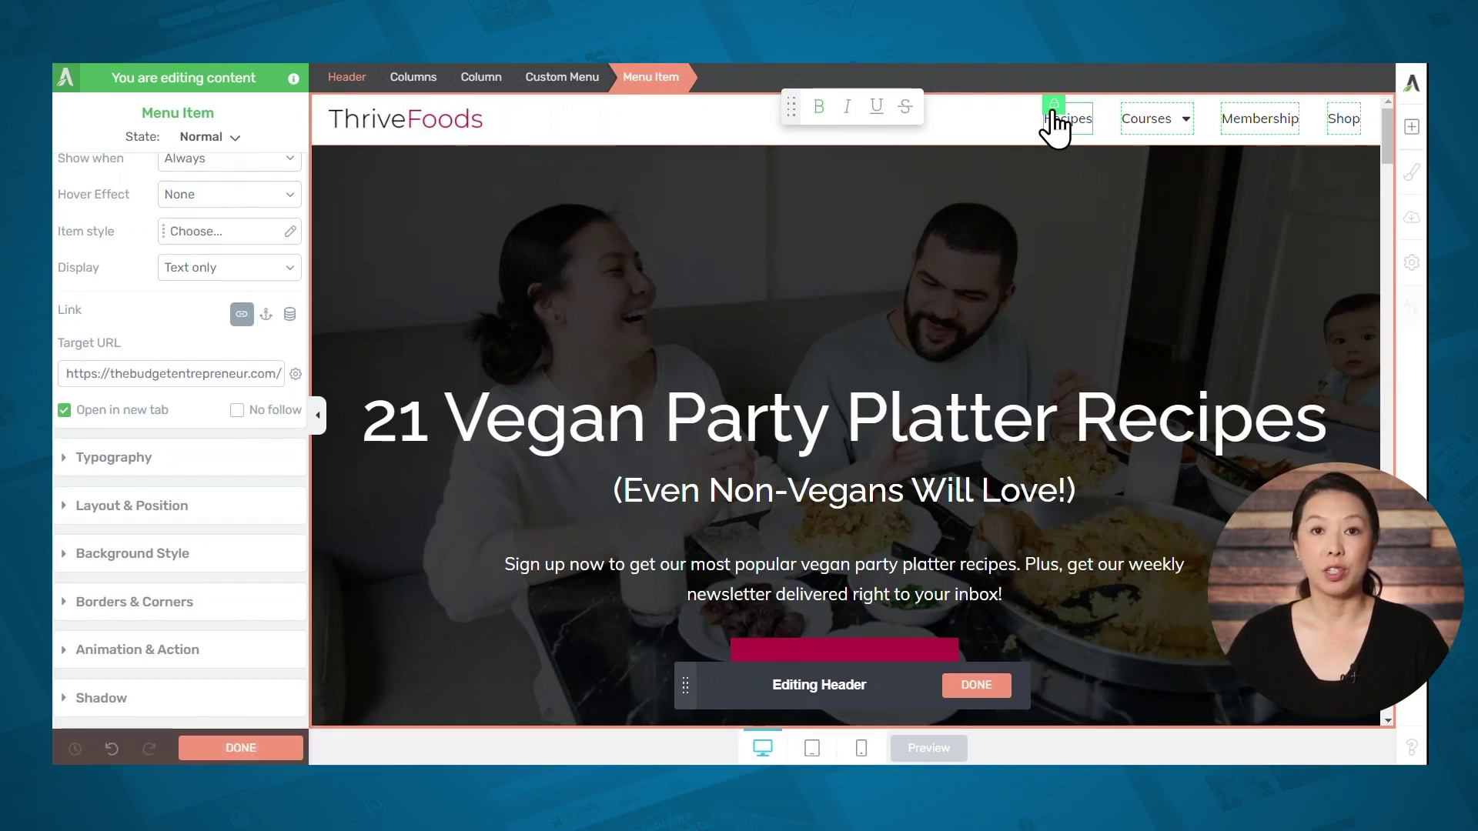
pyautogui.click(1070, 119)
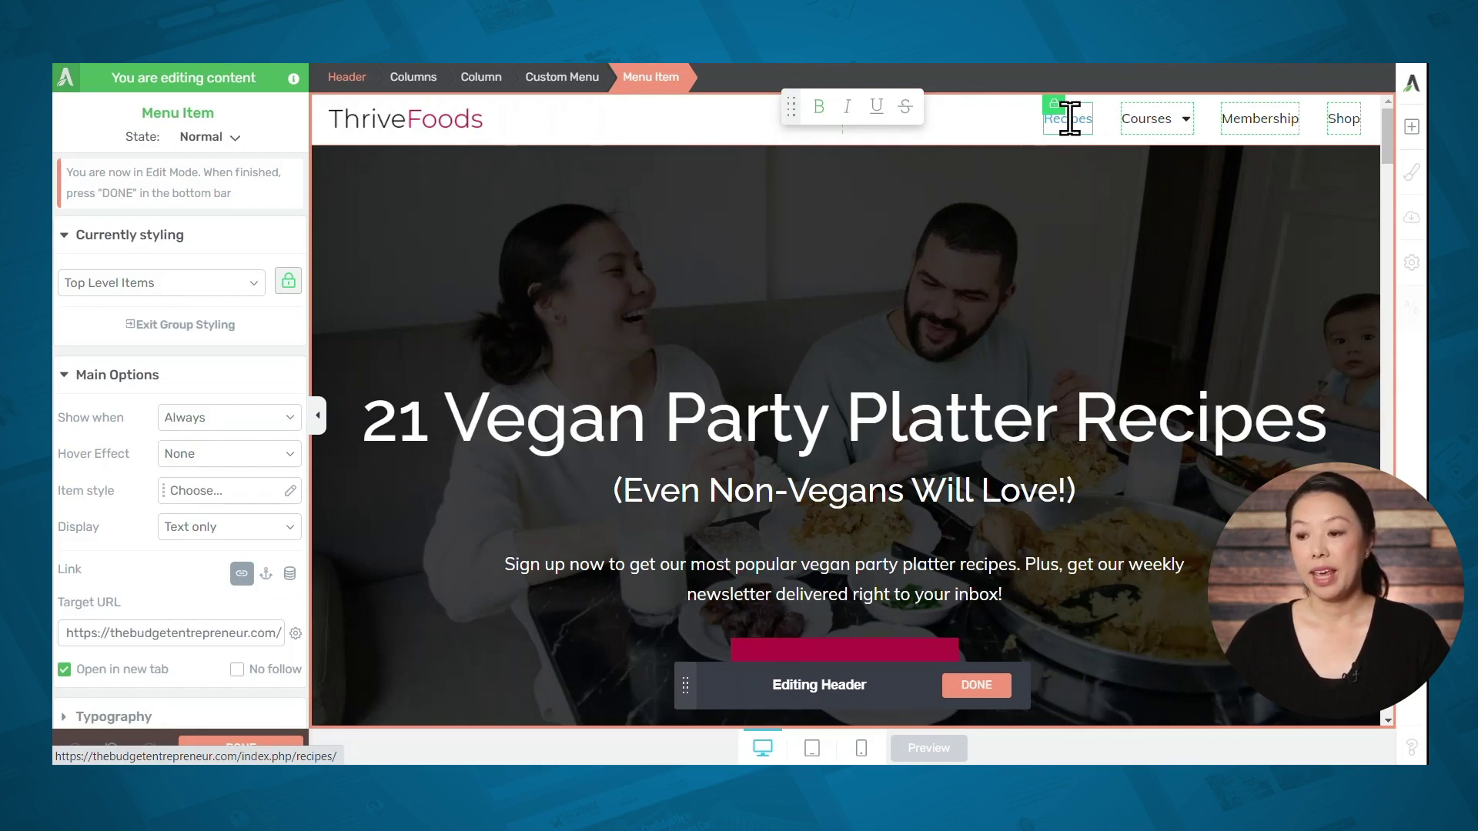
pyautogui.scroll(-5, 211, 415)
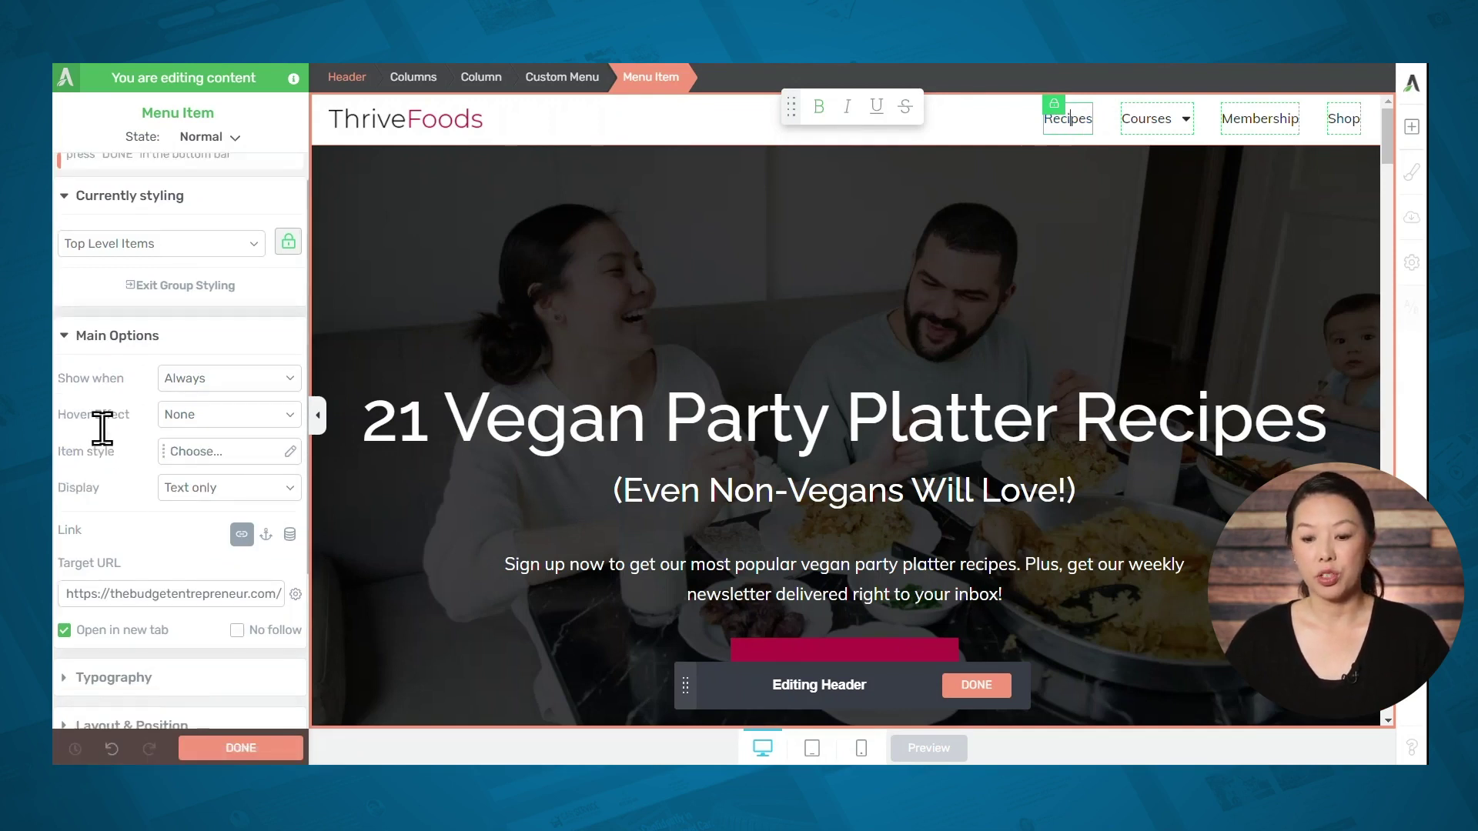
pyautogui.click(146, 528)
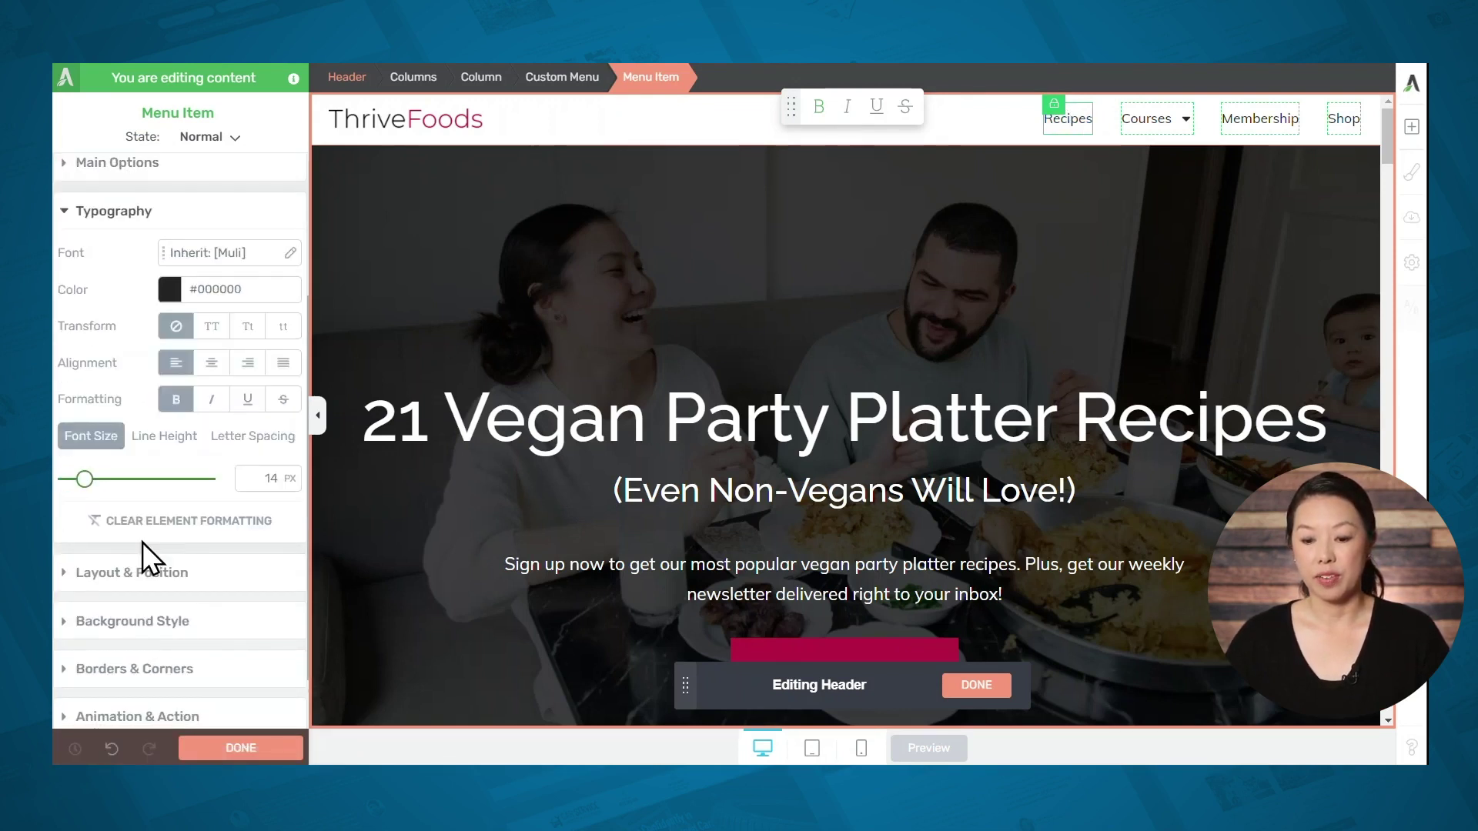
pyautogui.click(169, 289)
pyautogui.click(276, 300)
pyautogui.moveTo(275, 299); pyautogui.dragTo(284, 297)
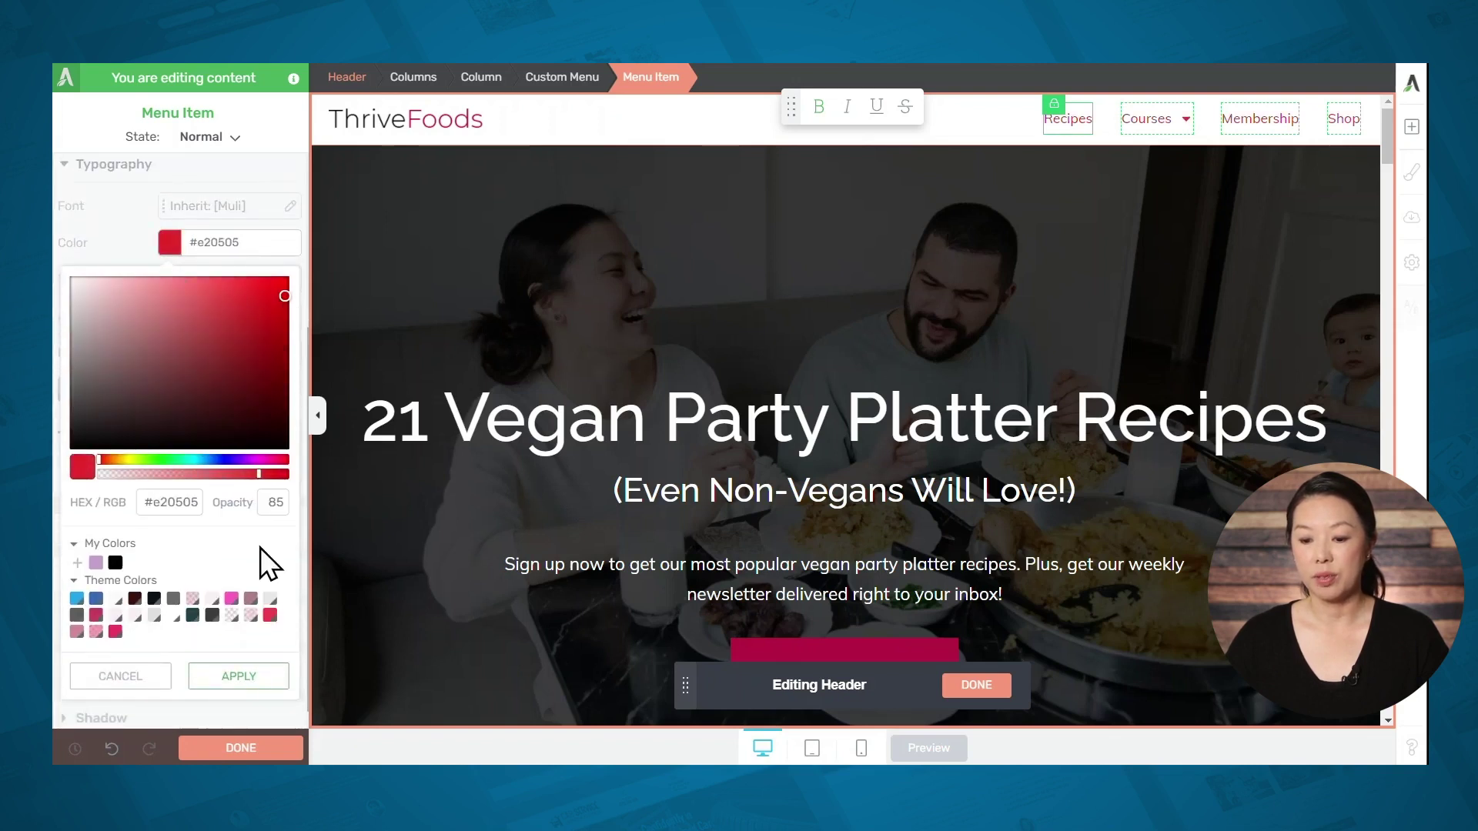
pyautogui.click(230, 677)
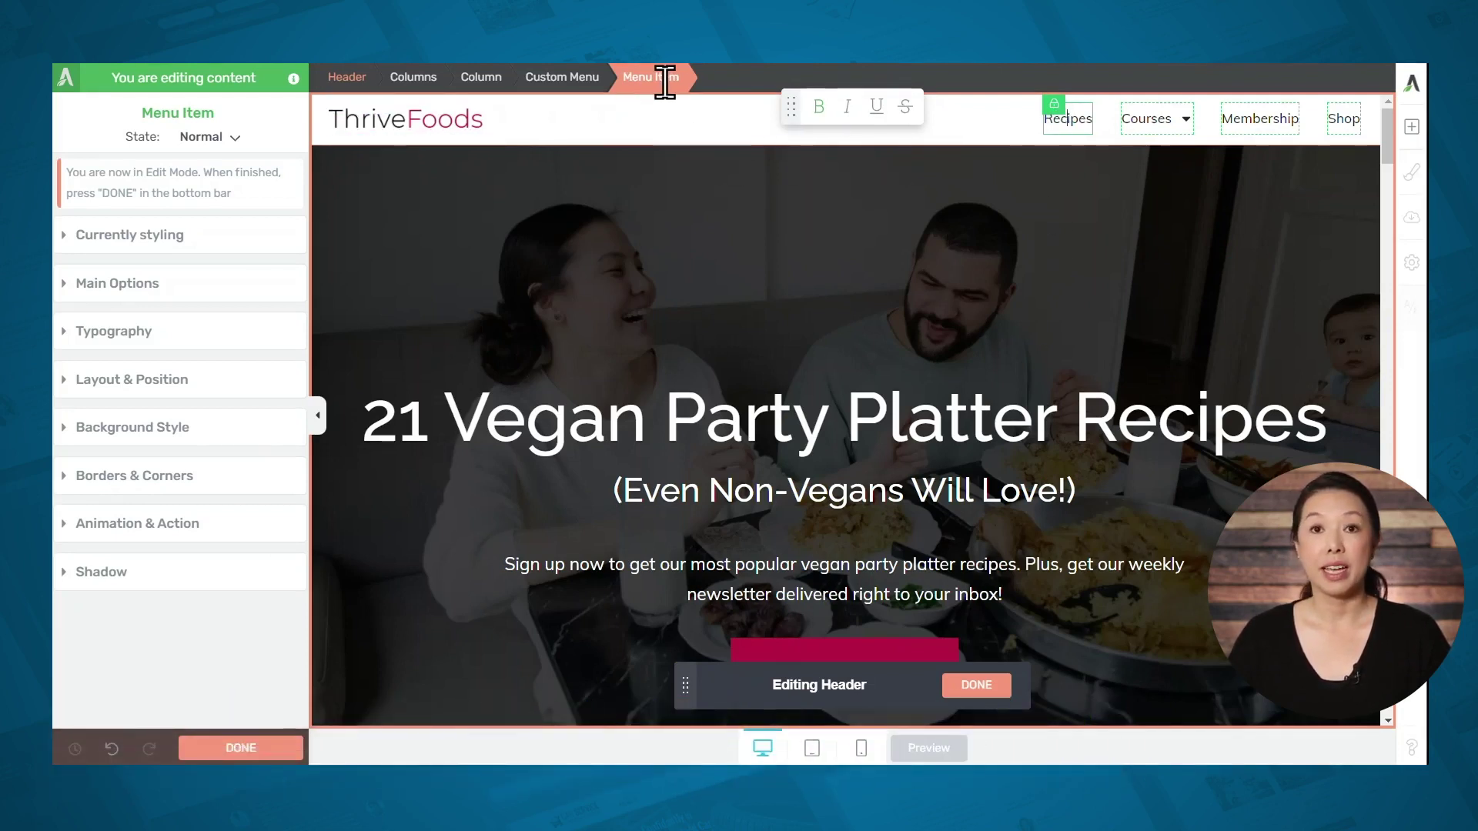
# - Set the top-level items' Display to 'Icon and text' so a star icon appears
pyautogui.click(141, 283)
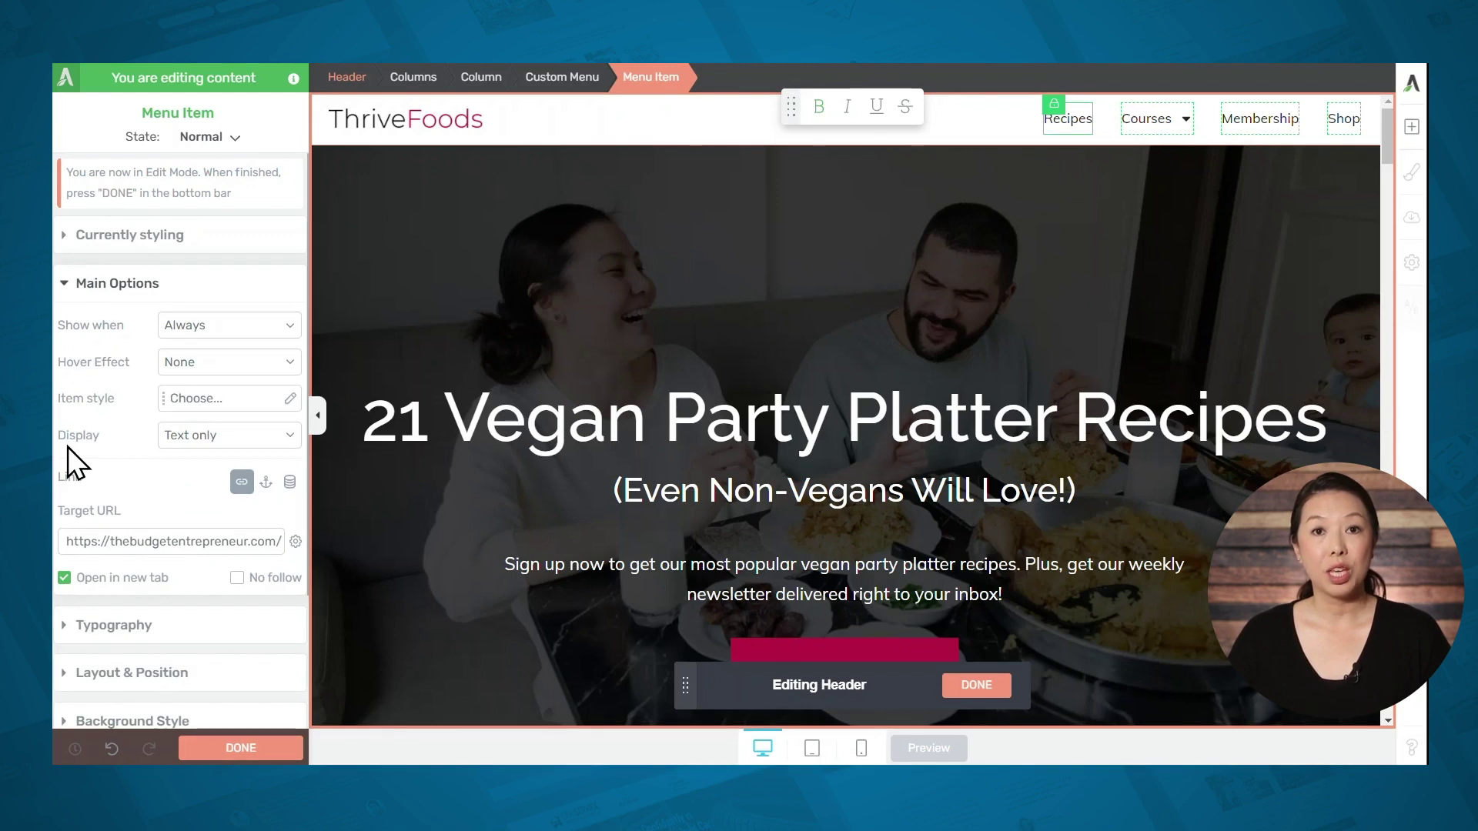
pyautogui.click(204, 444)
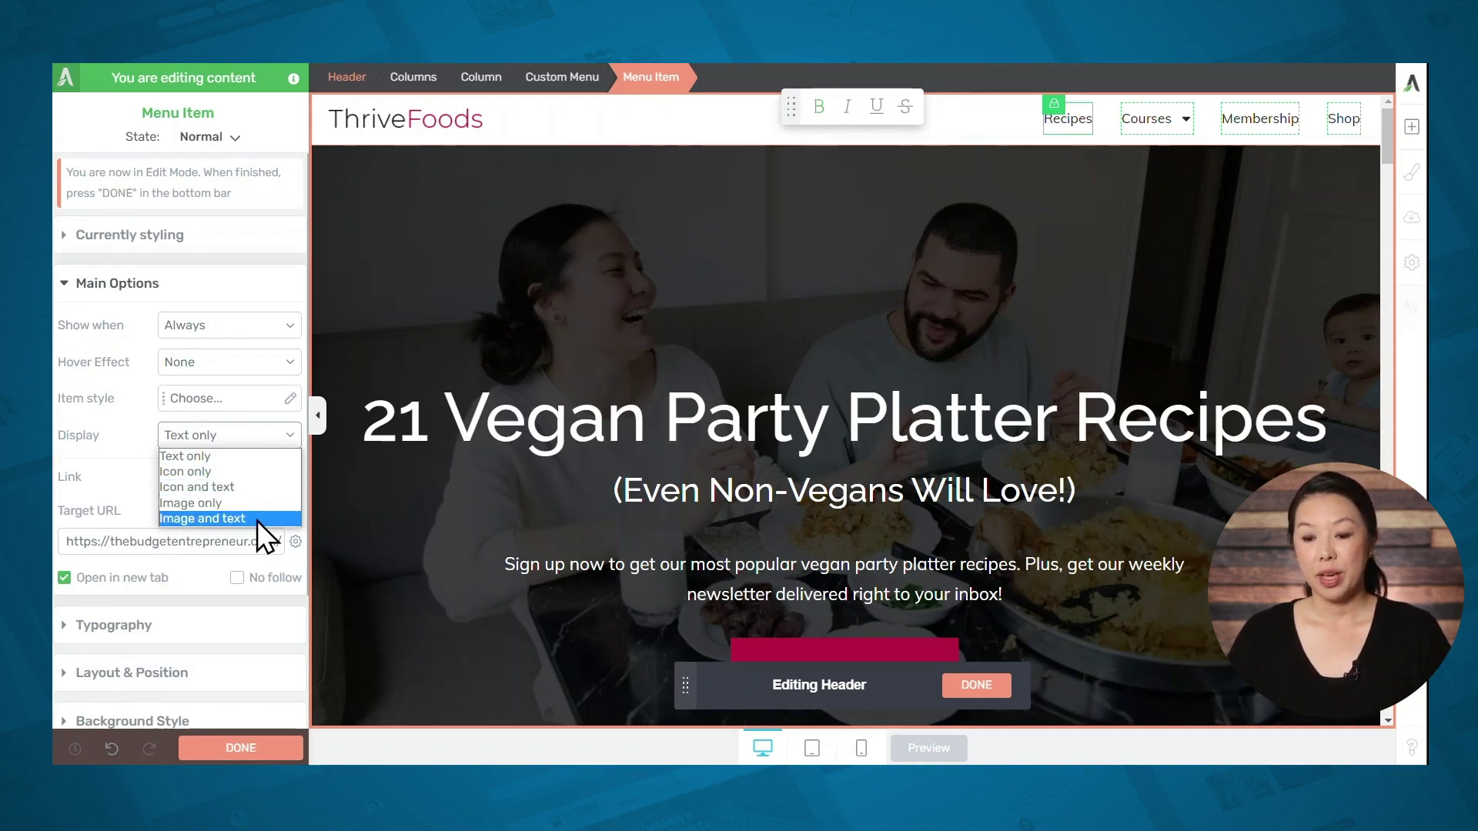
pyautogui.click(258, 488)
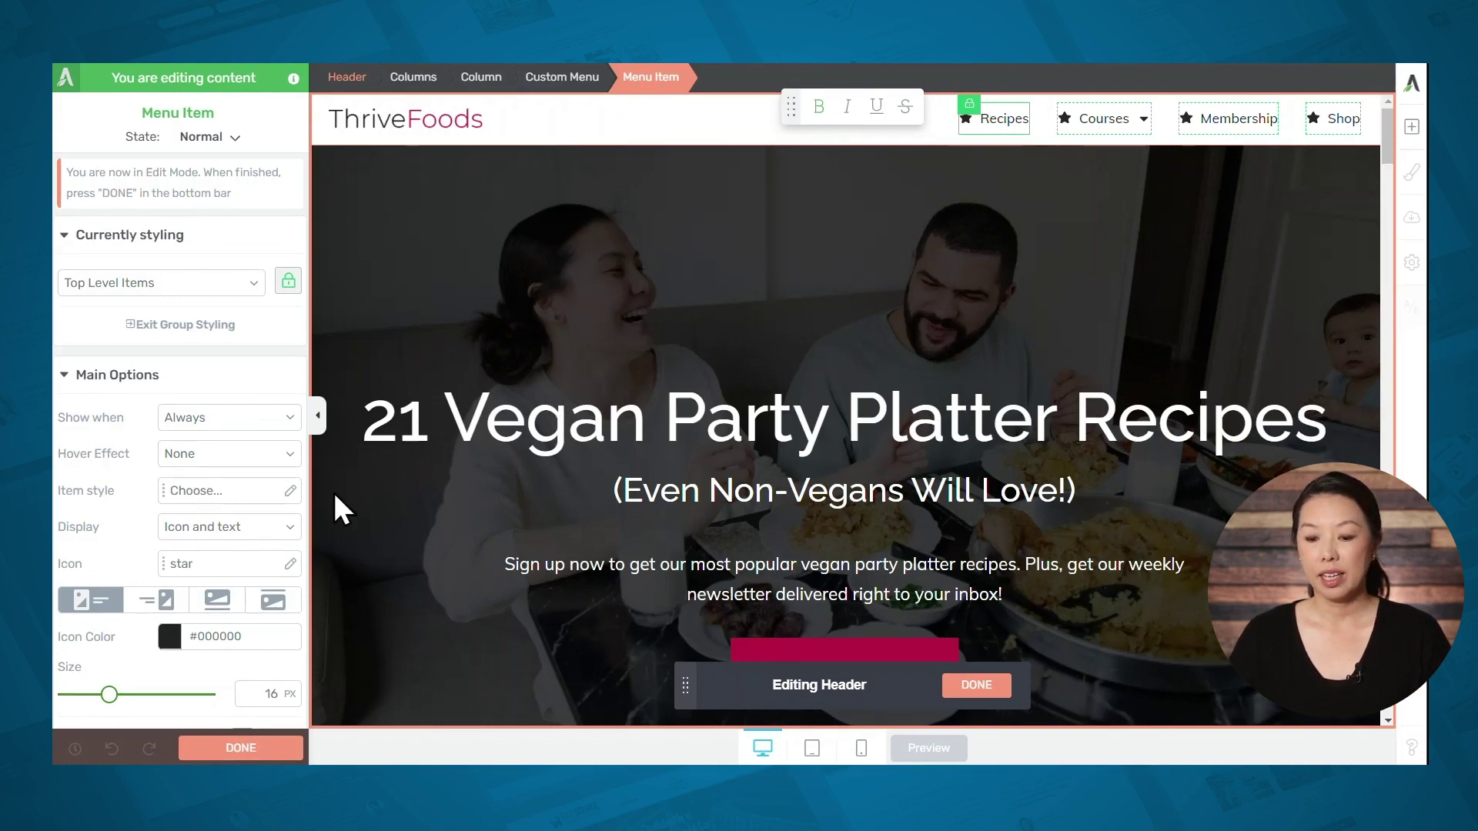
# - Replace the star with the arrow-right-solid icon found by searching 'arrow'
pyautogui.click(206, 570)
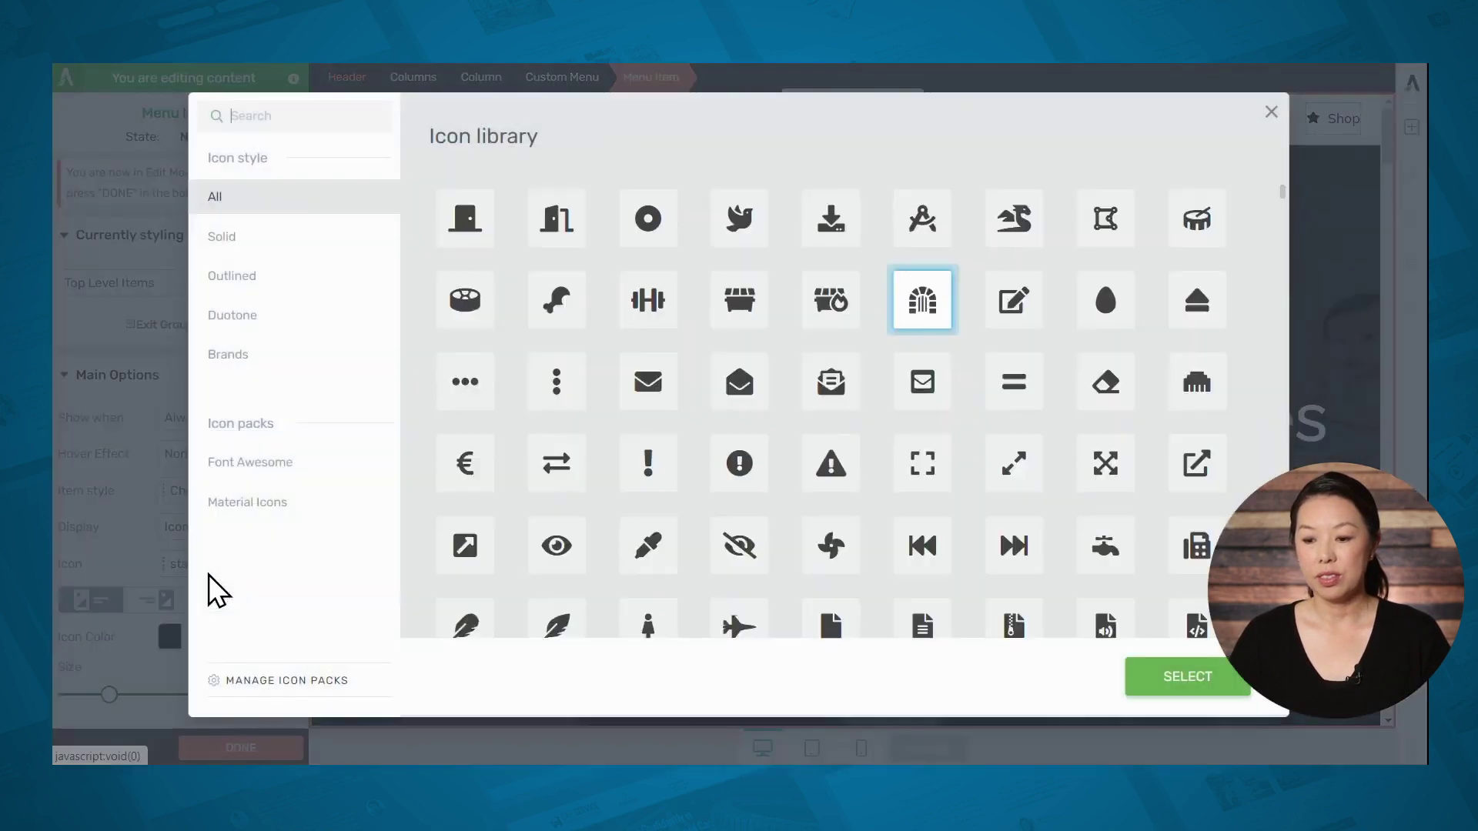
pyautogui.scroll(8, 398, 313)
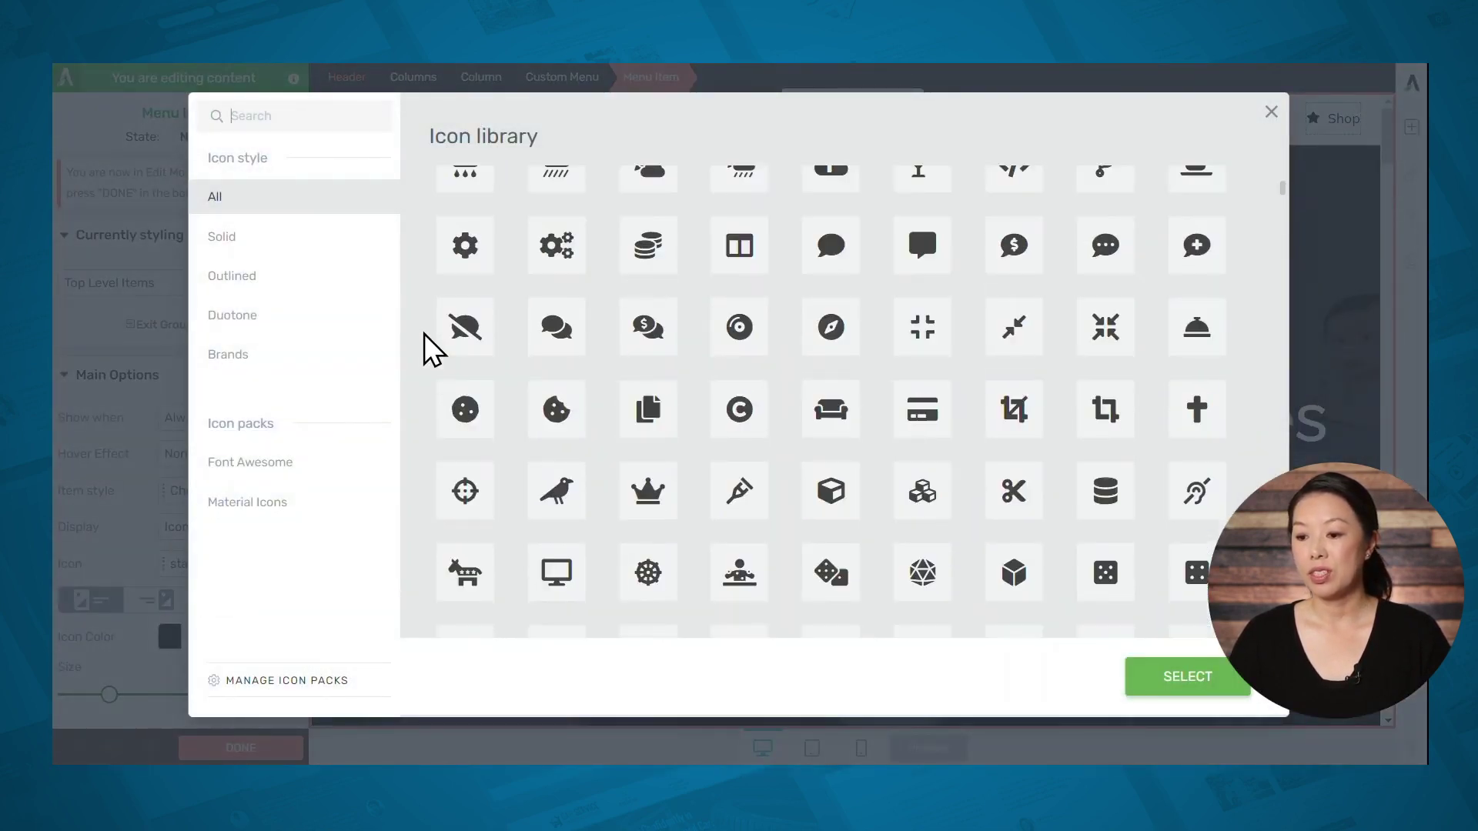
pyautogui.scroll(10, 424, 334)
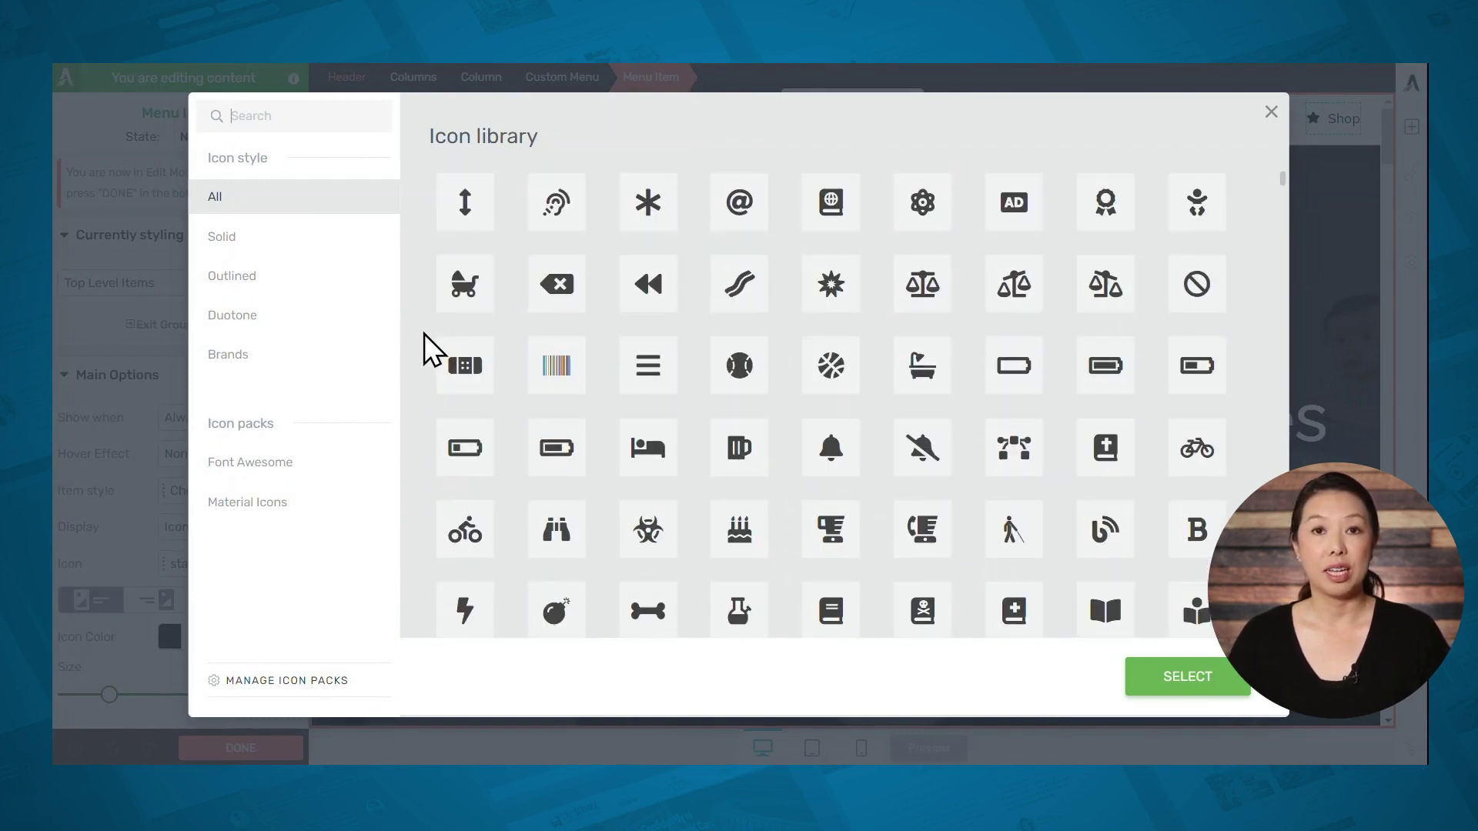
pyautogui.click(288, 117)
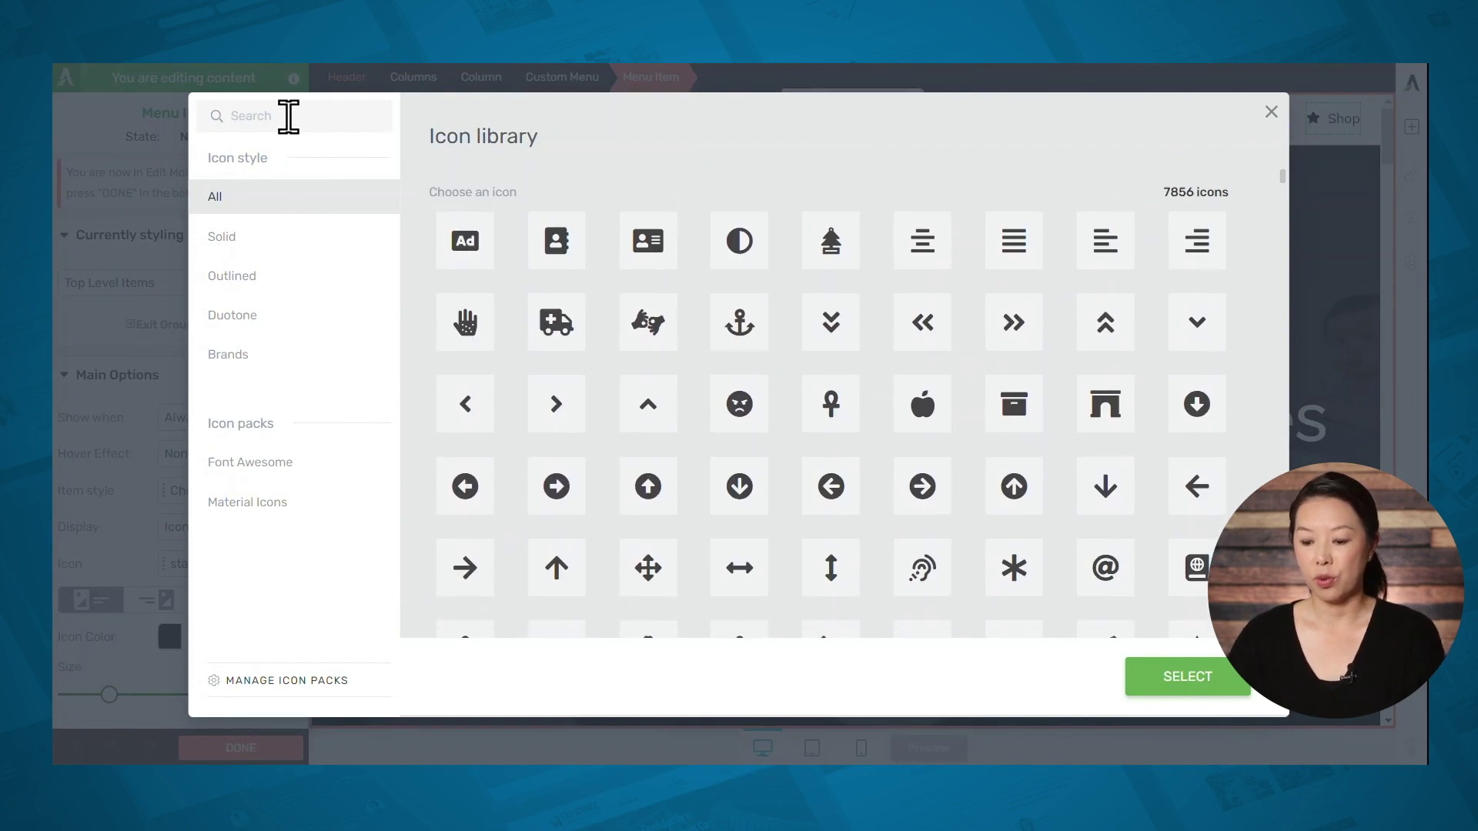
pyautogui.write('arrow')
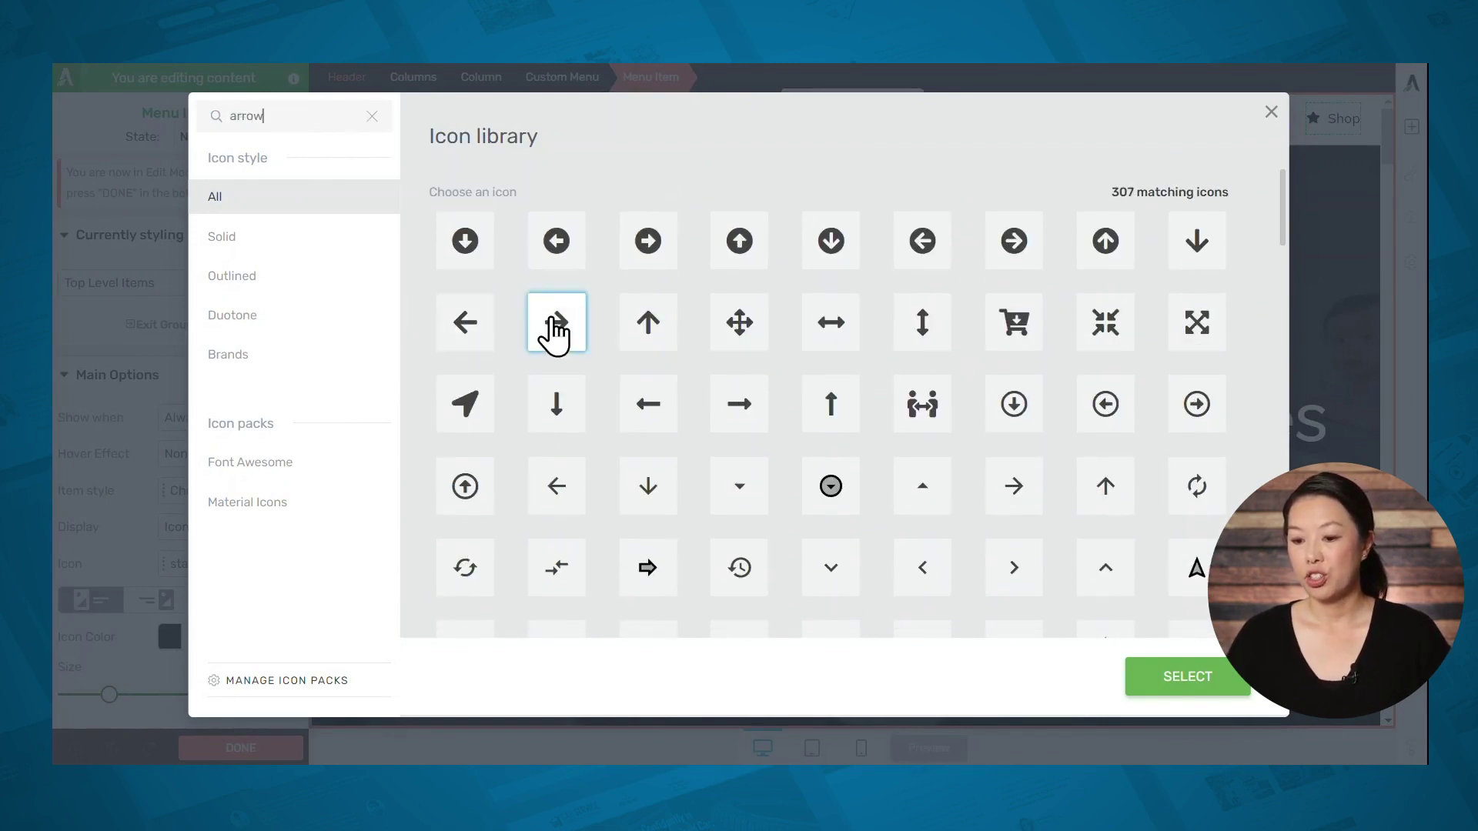
pyautogui.click(555, 331)
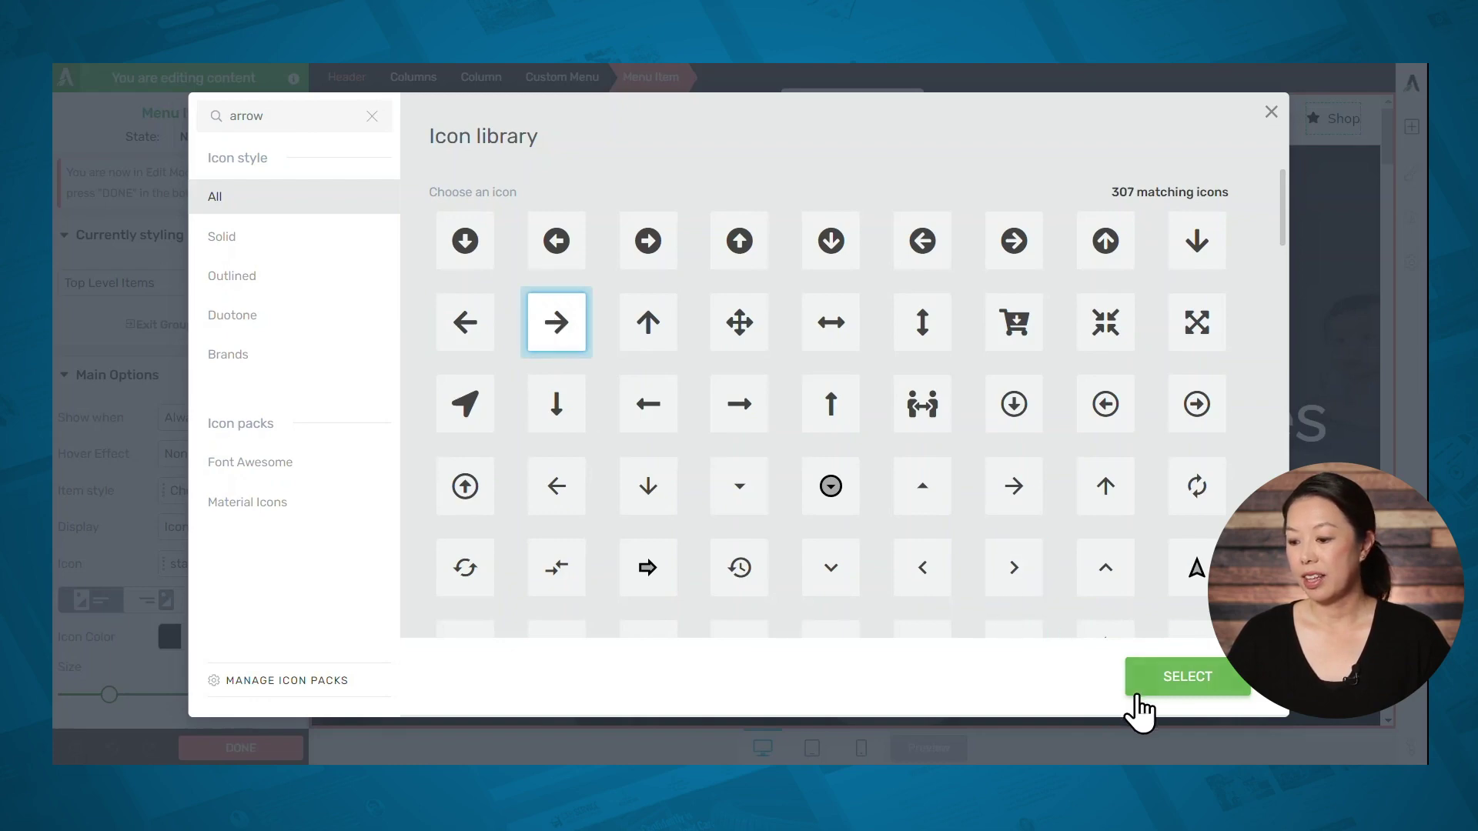
pyautogui.click(1151, 685)
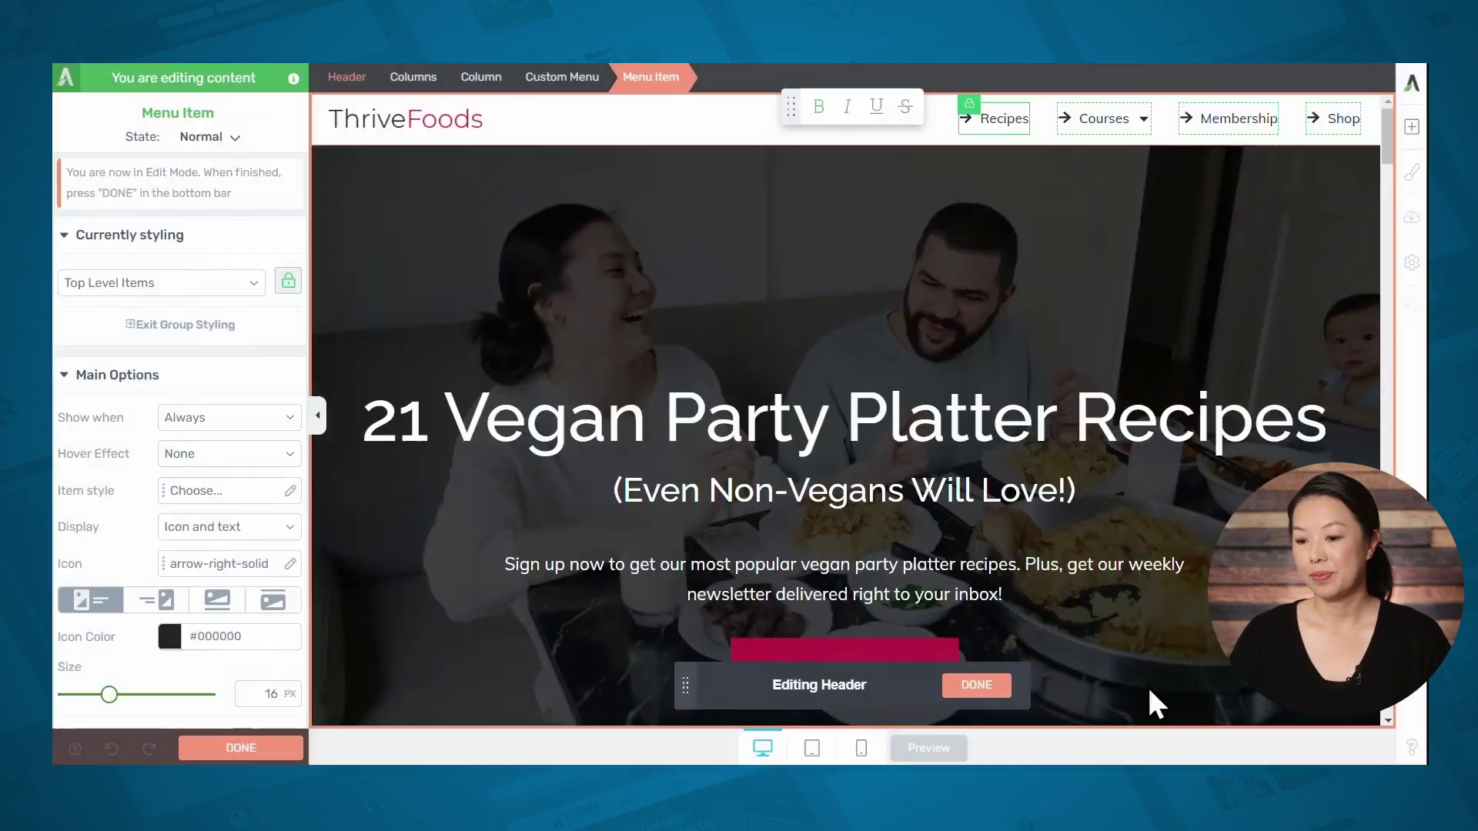
pyautogui.scroll(-3, 231, 577)
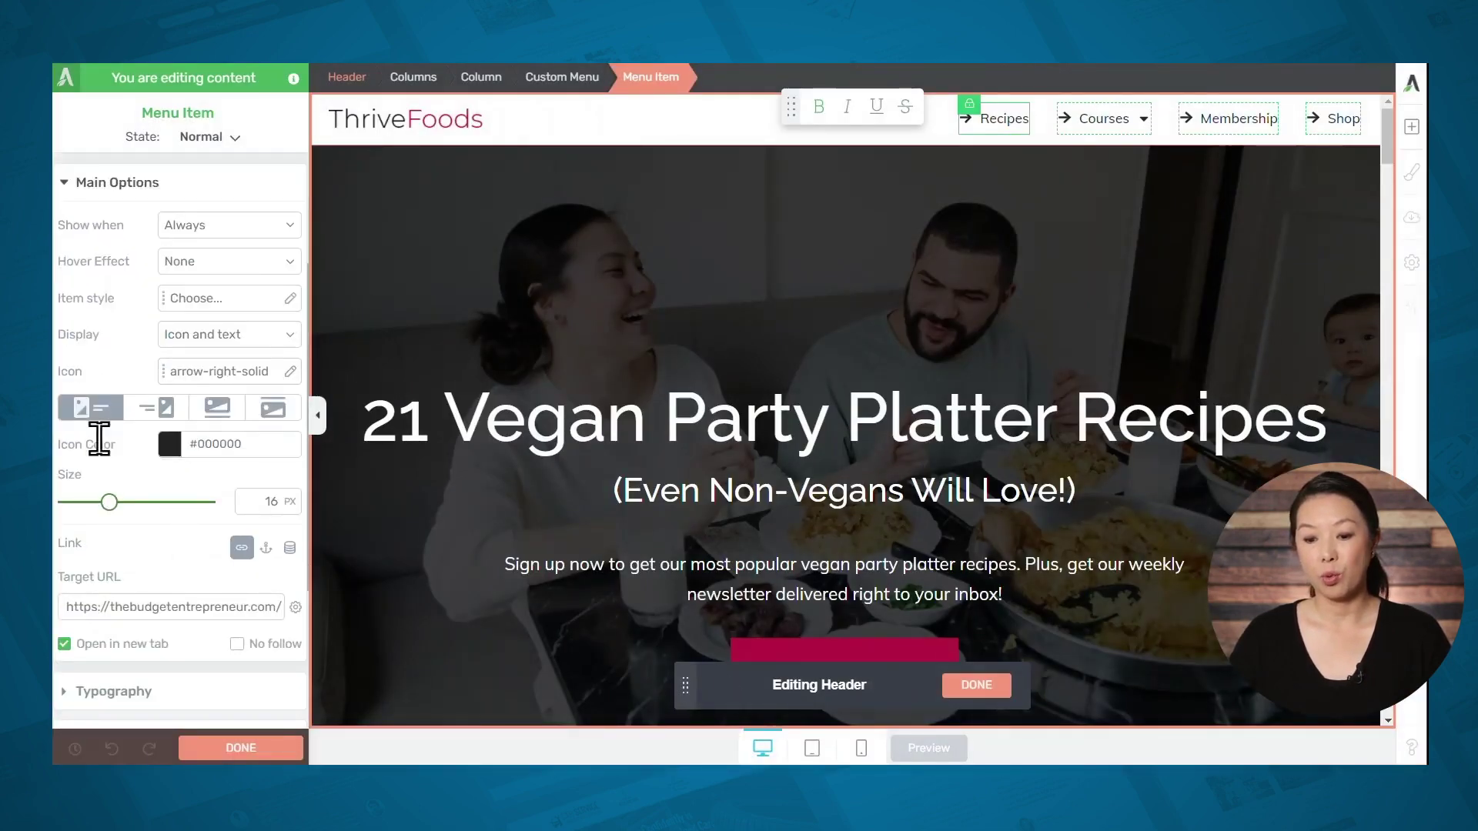
pyautogui.click(215, 412)
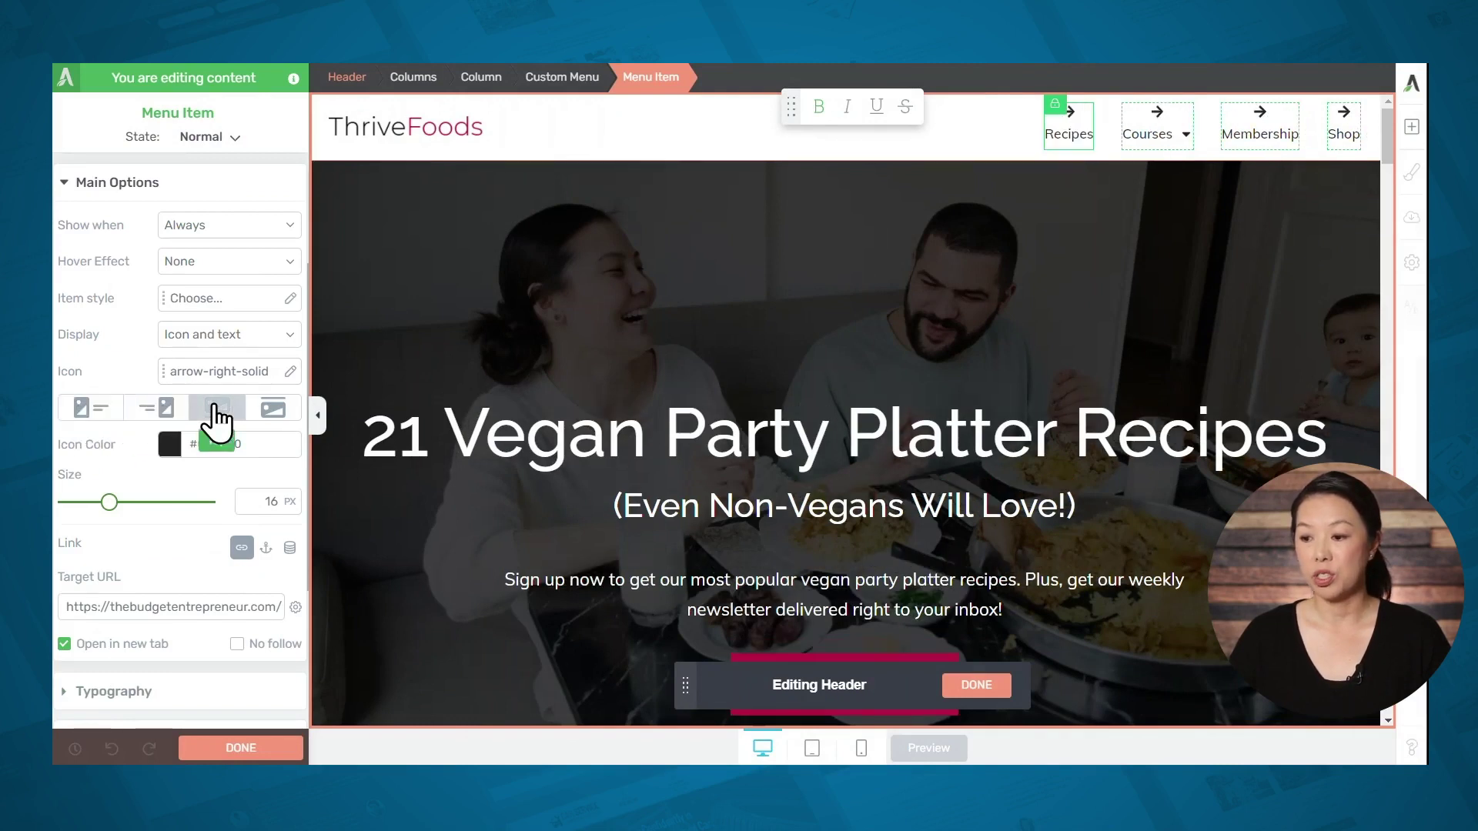
pyautogui.click(83, 408)
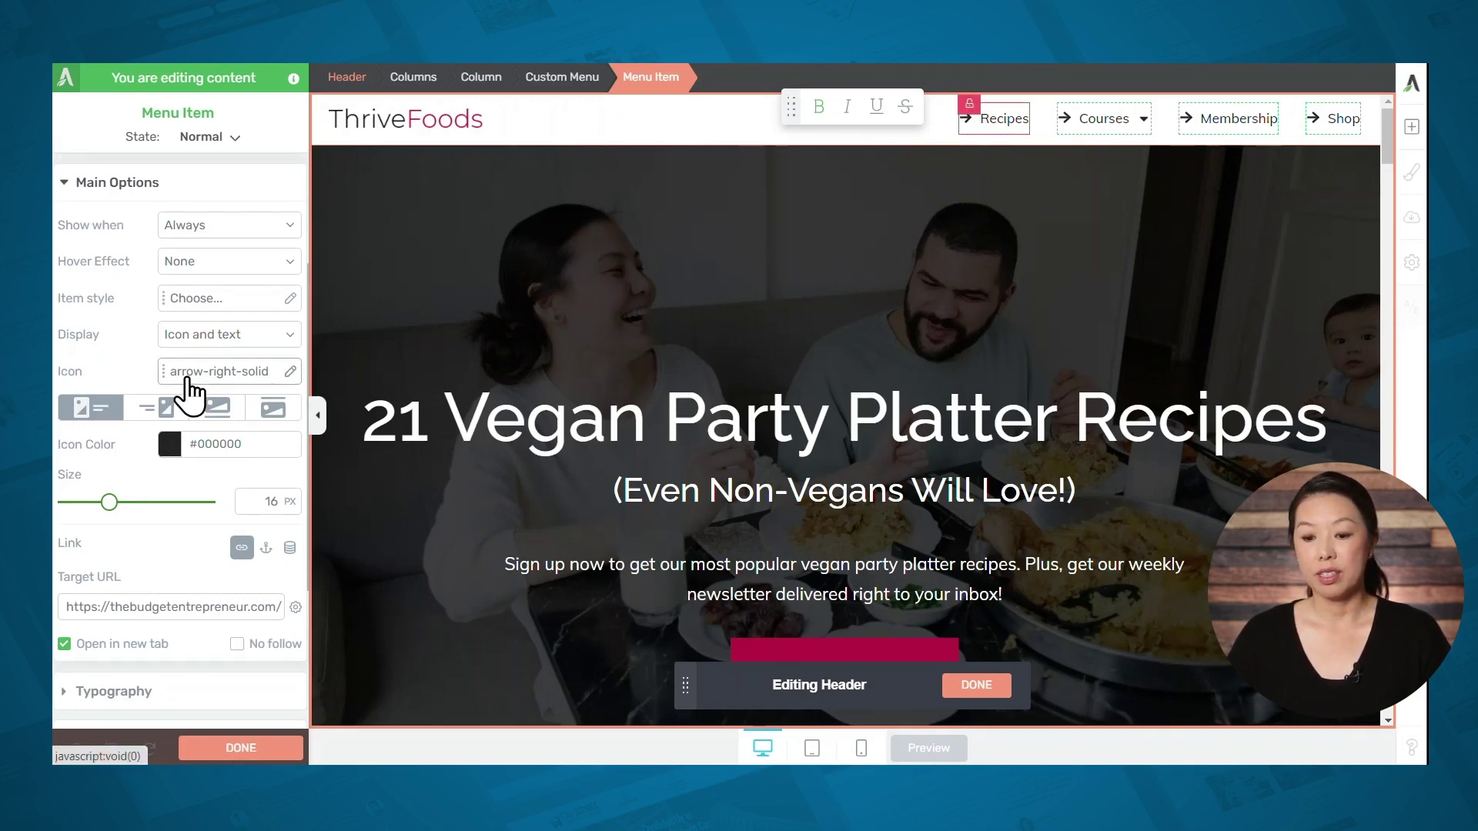
# - Give the Recipes menu item the first spoon icon from the icon library
pyautogui.click(187, 378)
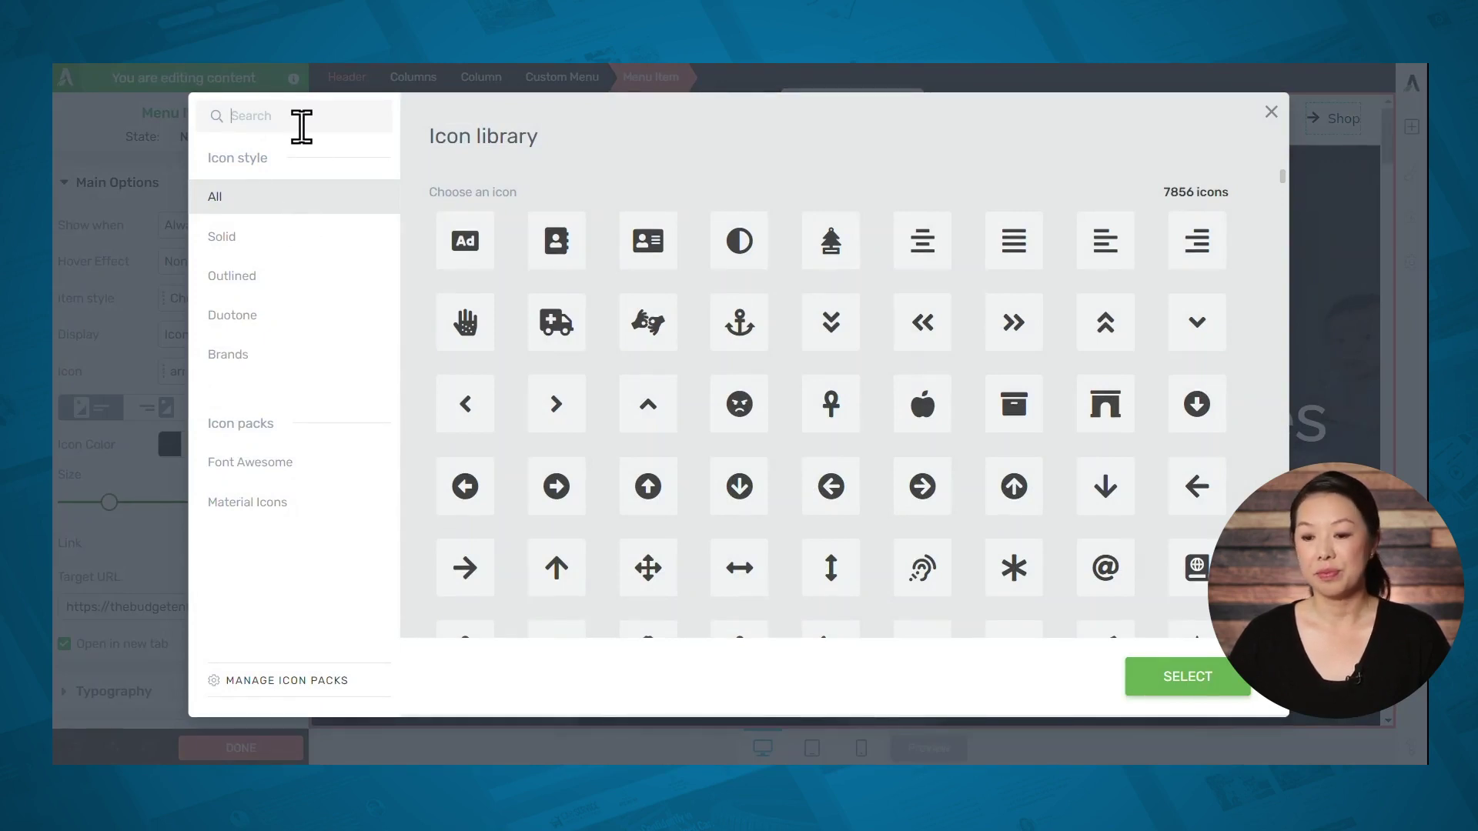
pyautogui.write('spoon')
pyautogui.click(458, 250)
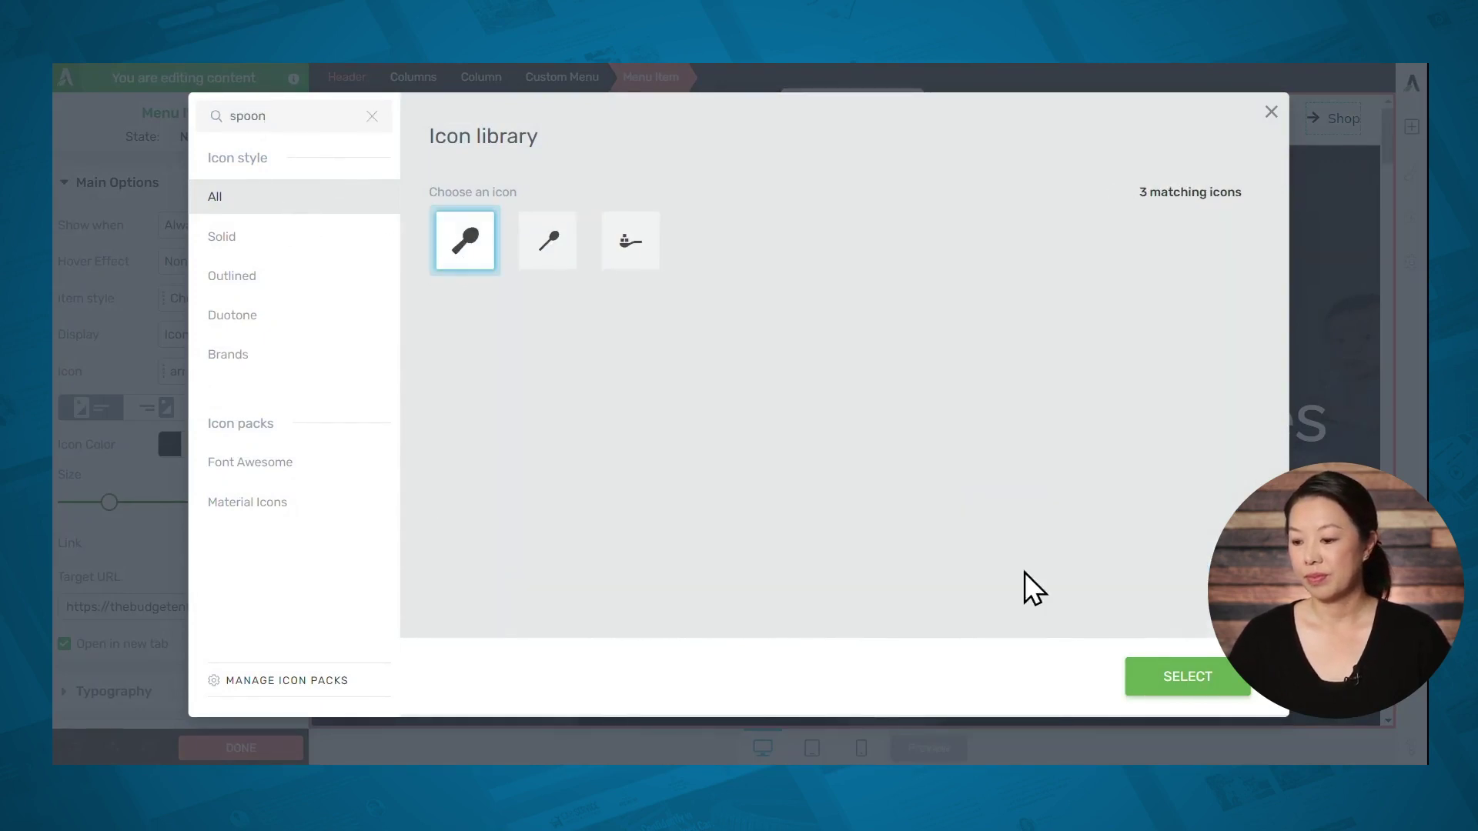
pyautogui.click(1162, 679)
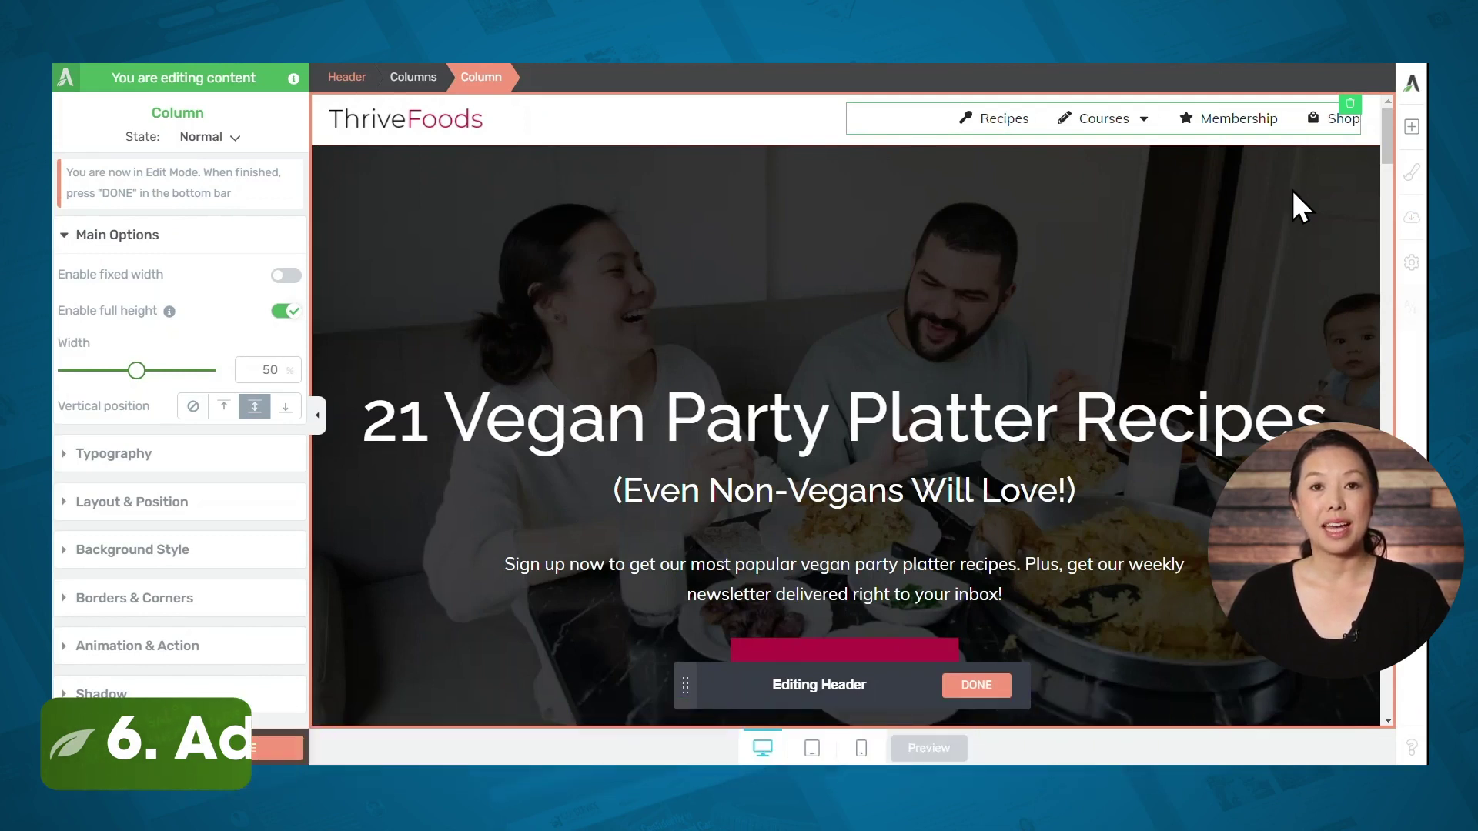
# - Select Healthy Eating 101 under Courses and set its Display to 'Image and text'
pyautogui.moveTo(1135, 131)
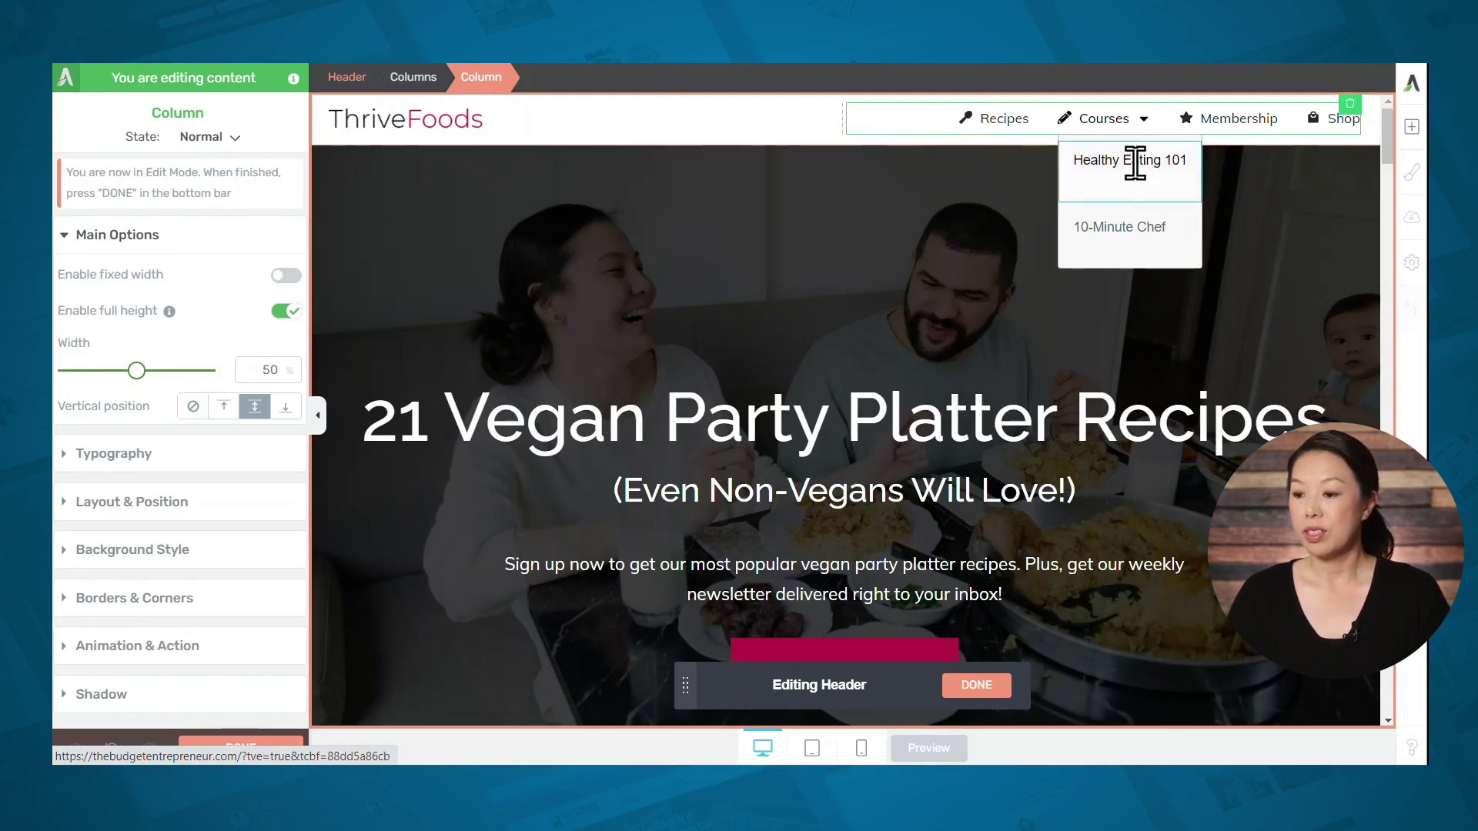
pyautogui.click(1135, 165)
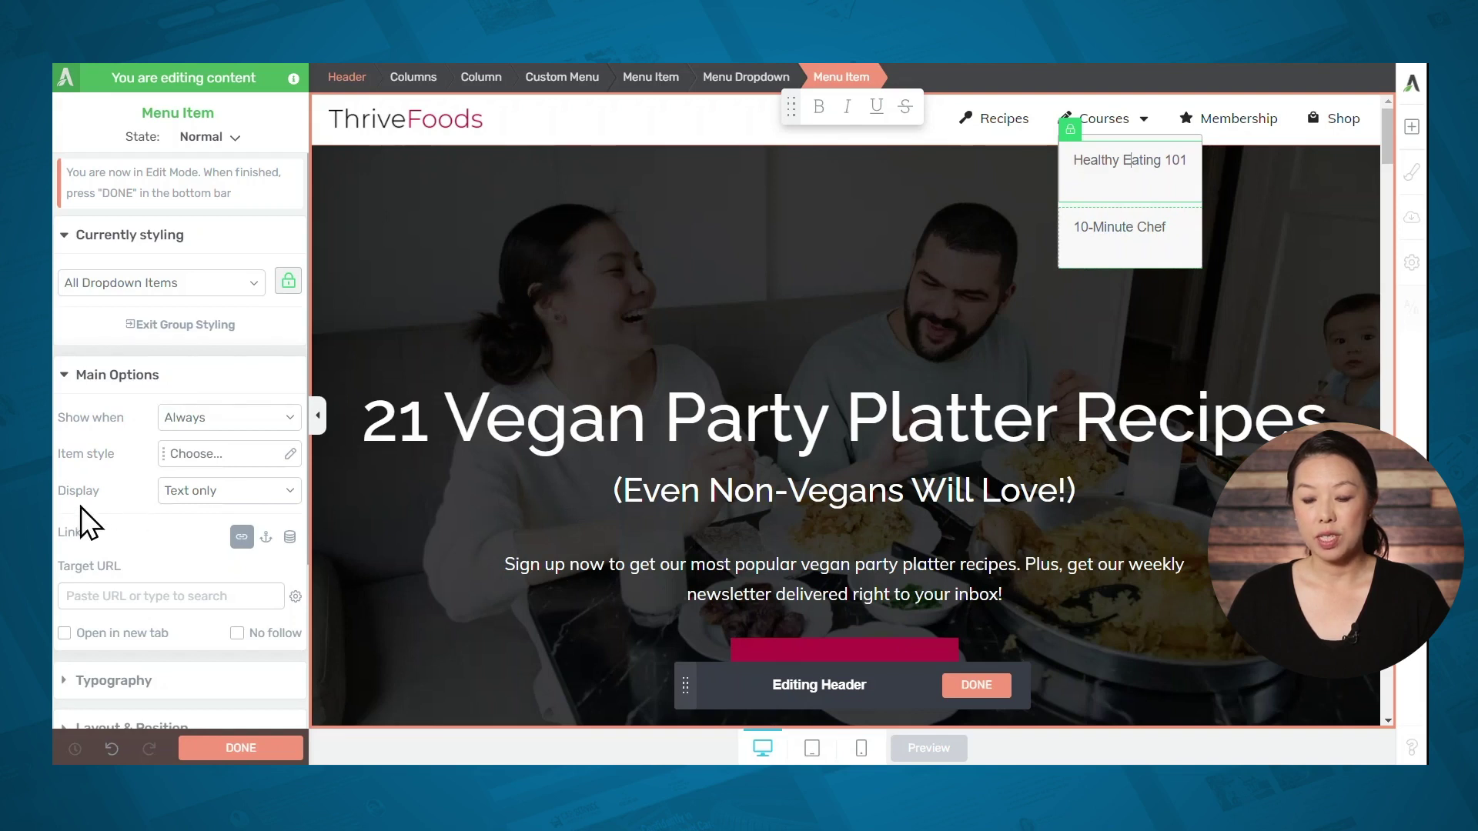
pyautogui.click(204, 495)
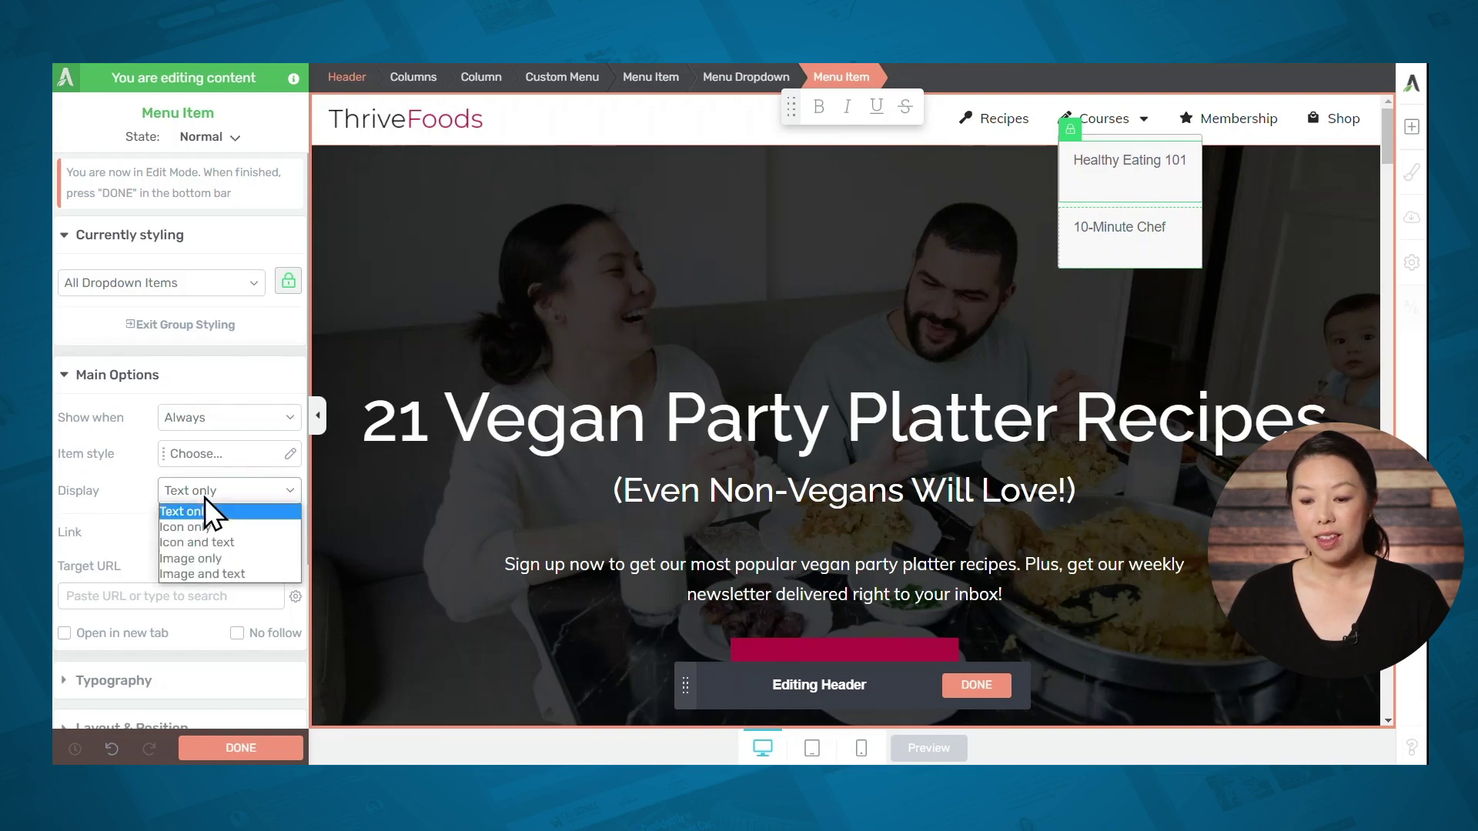
pyautogui.click(210, 575)
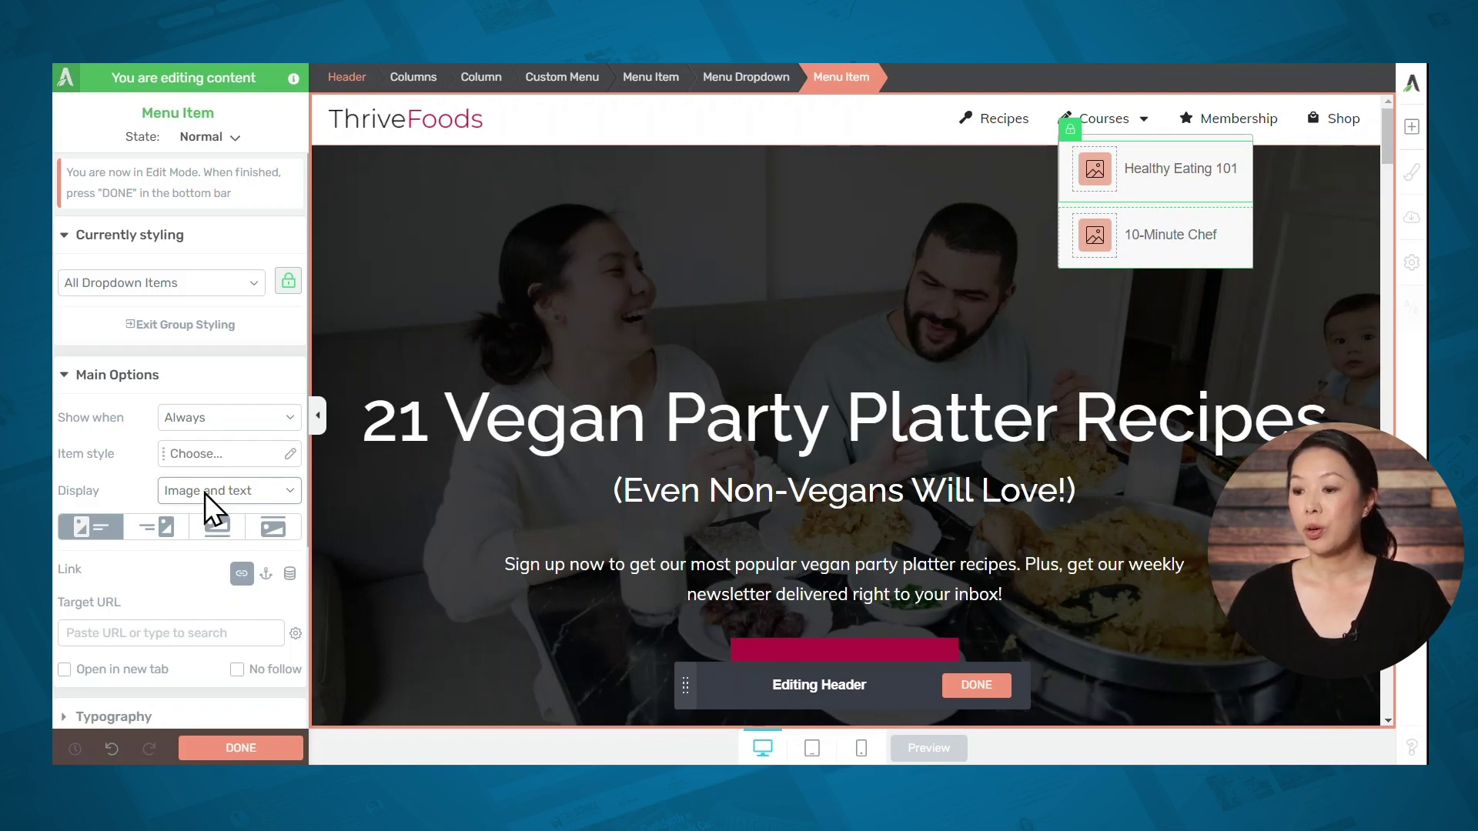
# - Replace the Healthy Eating 101 image with the juice photo and the 10-Minute Chef image with the cherries photo
pyautogui.click(1107, 174)
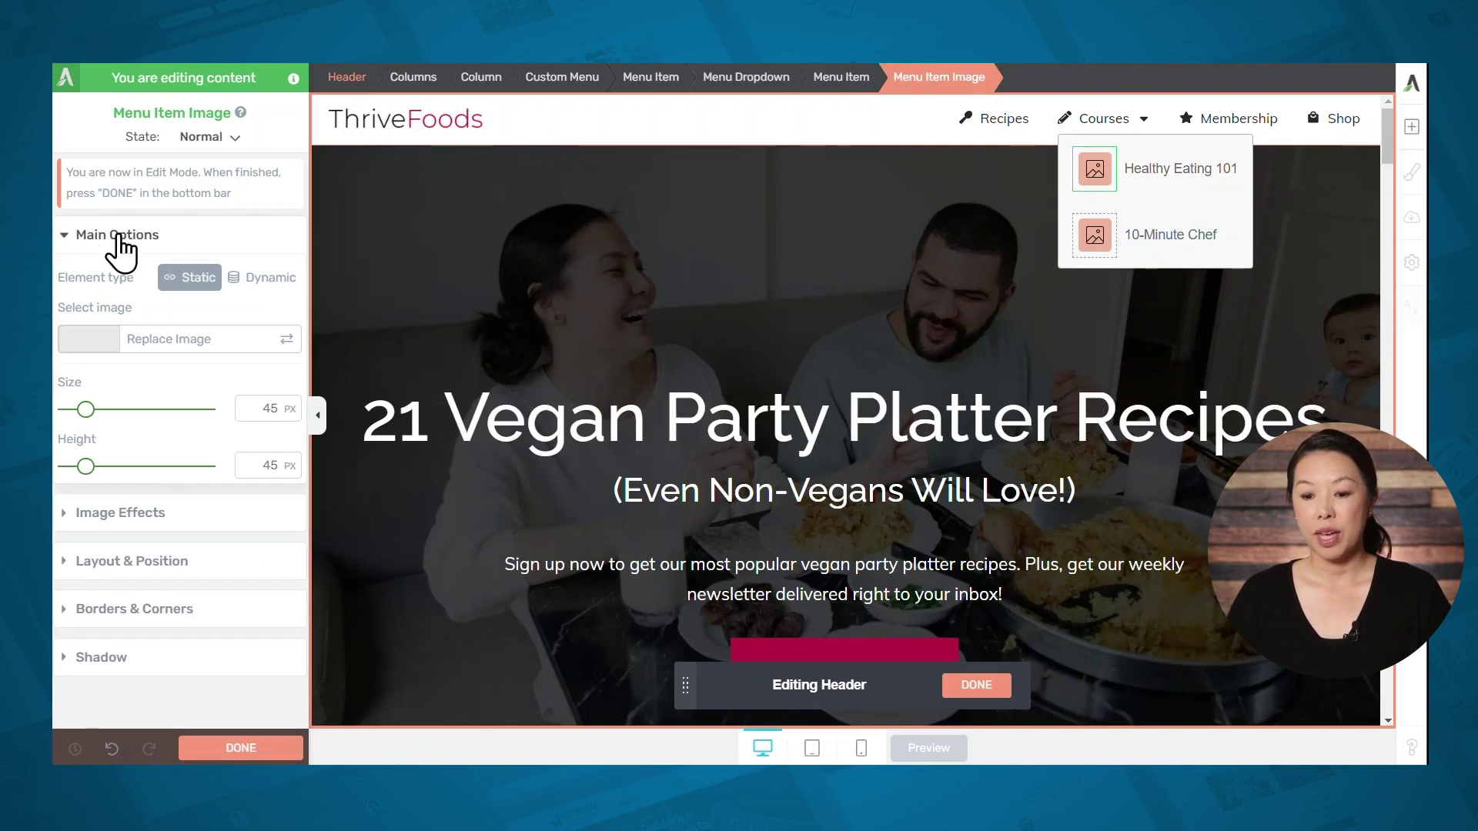
pyautogui.click(157, 339)
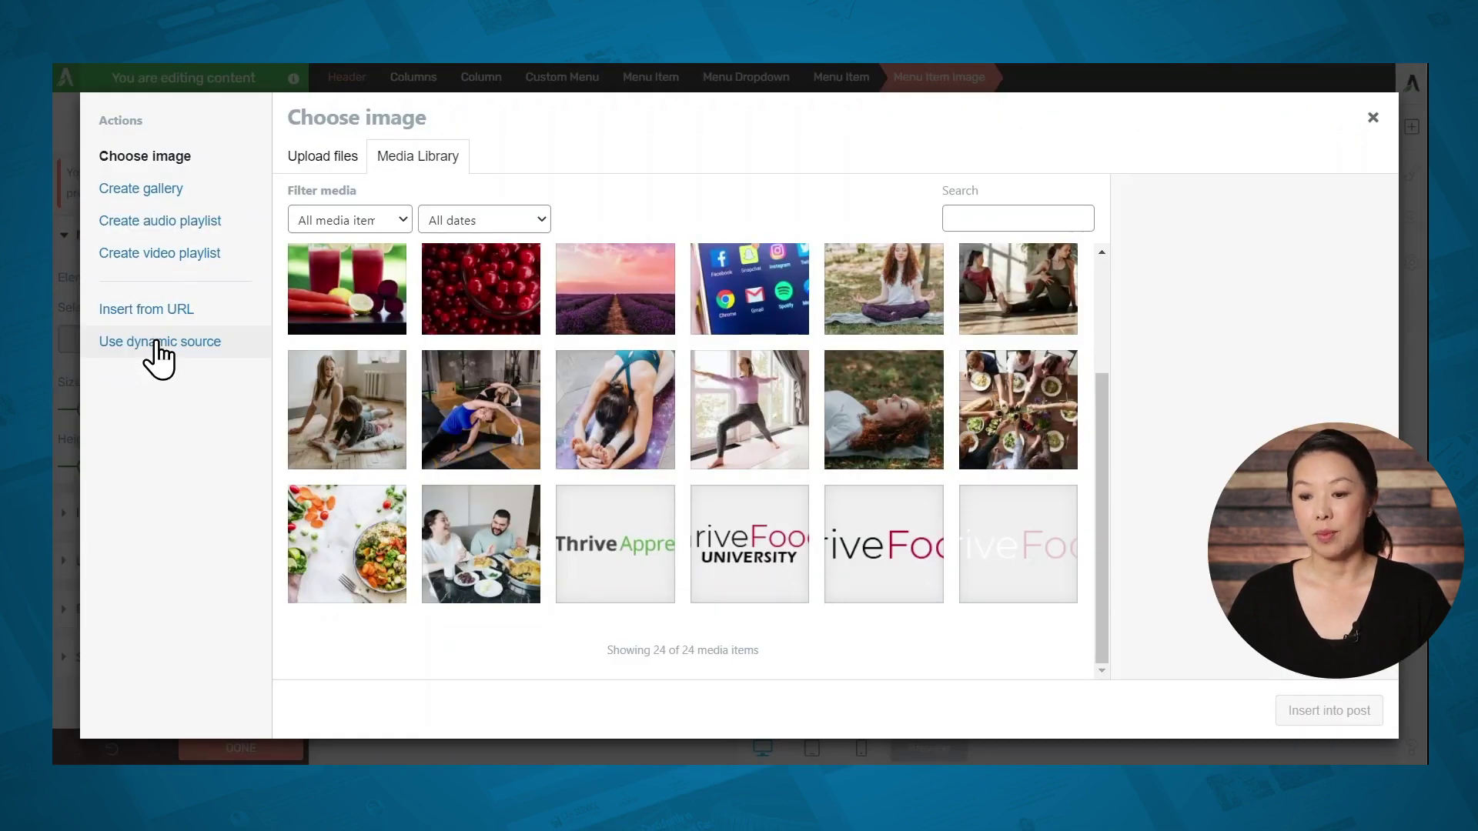
pyautogui.click(360, 309)
pyautogui.click(1316, 712)
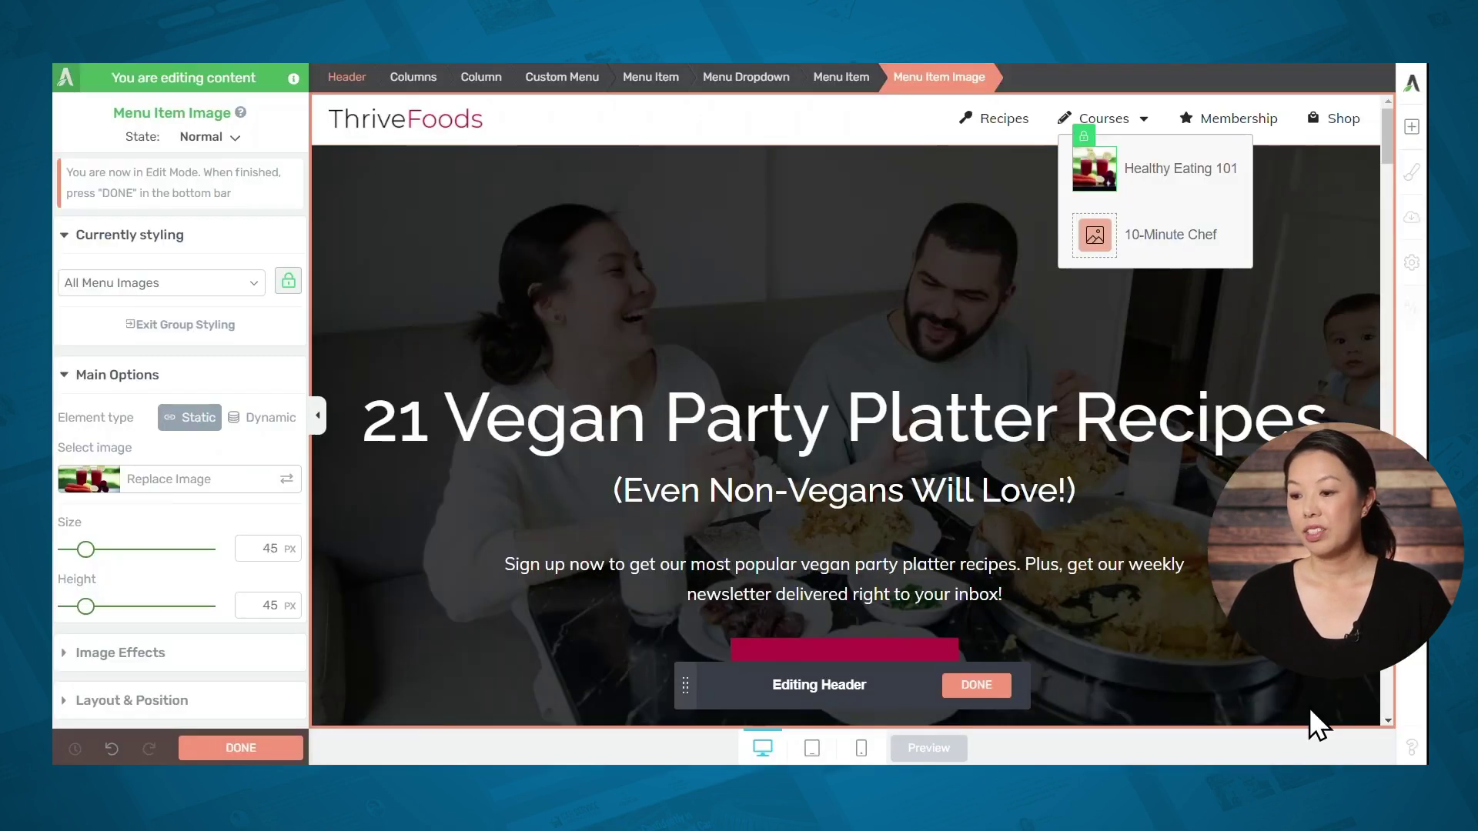
pyautogui.click(1092, 258)
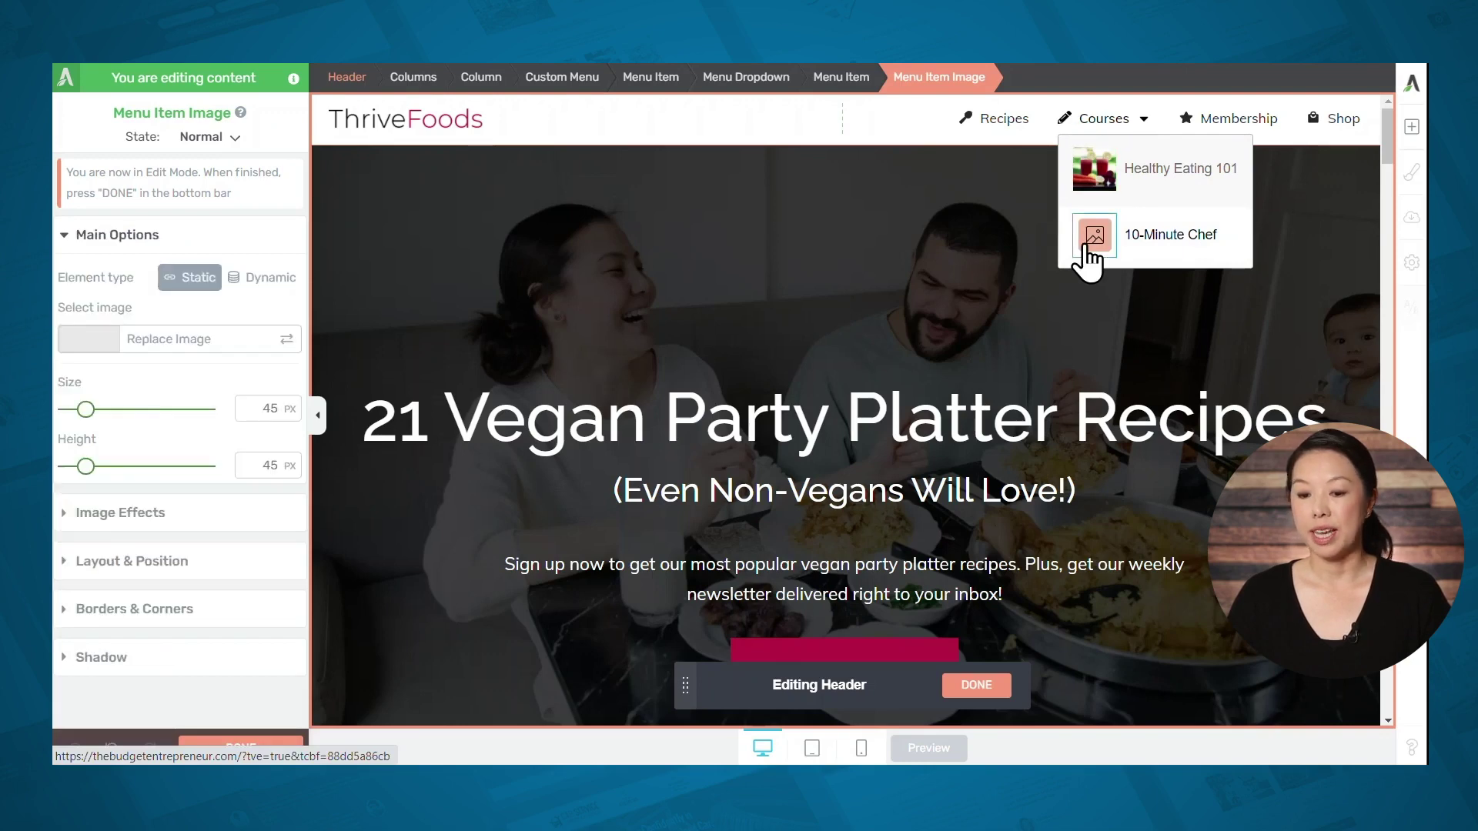
pyautogui.click(271, 338)
pyautogui.click(420, 327)
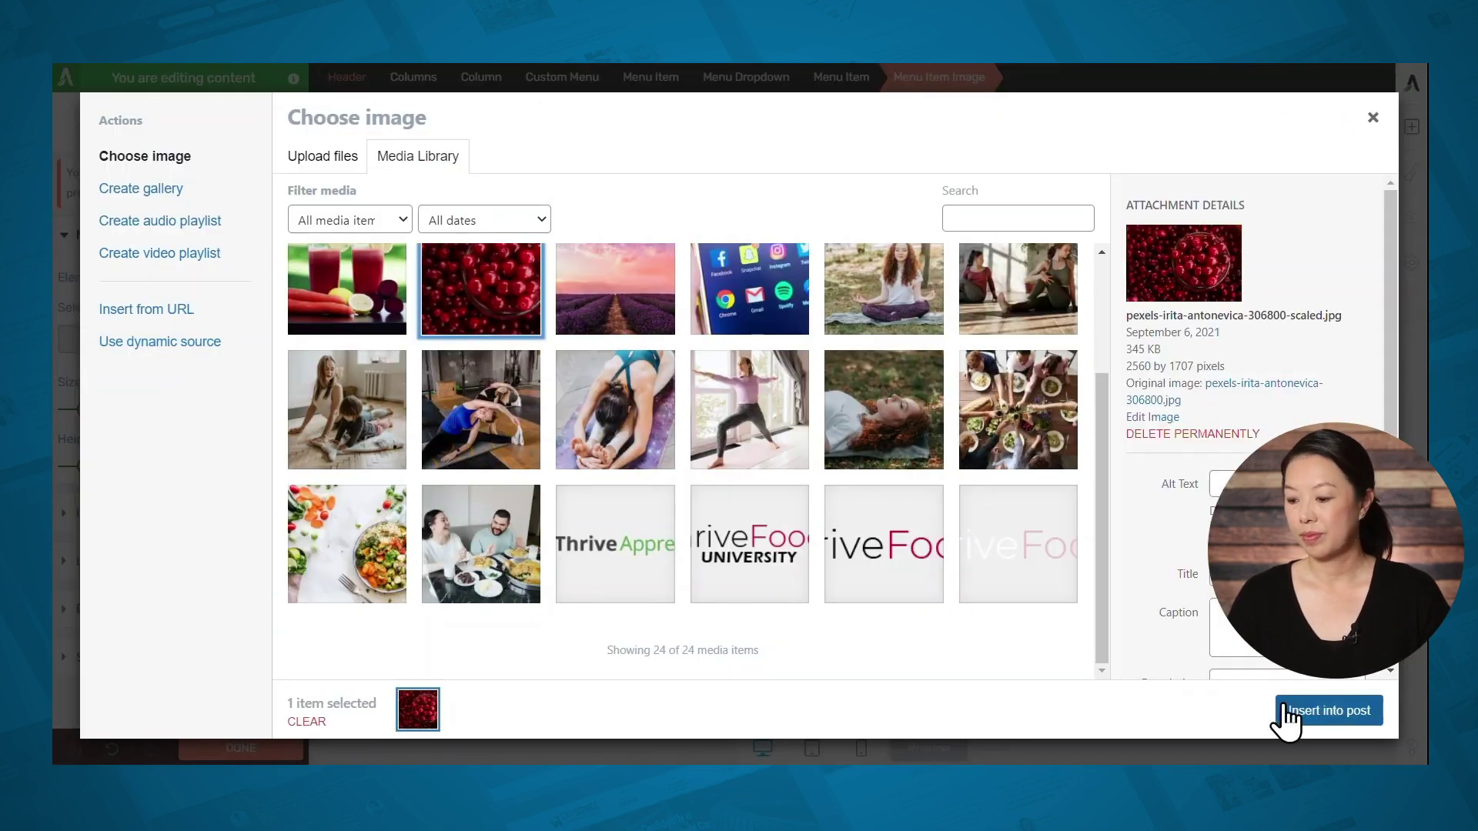
pyautogui.click(1293, 712)
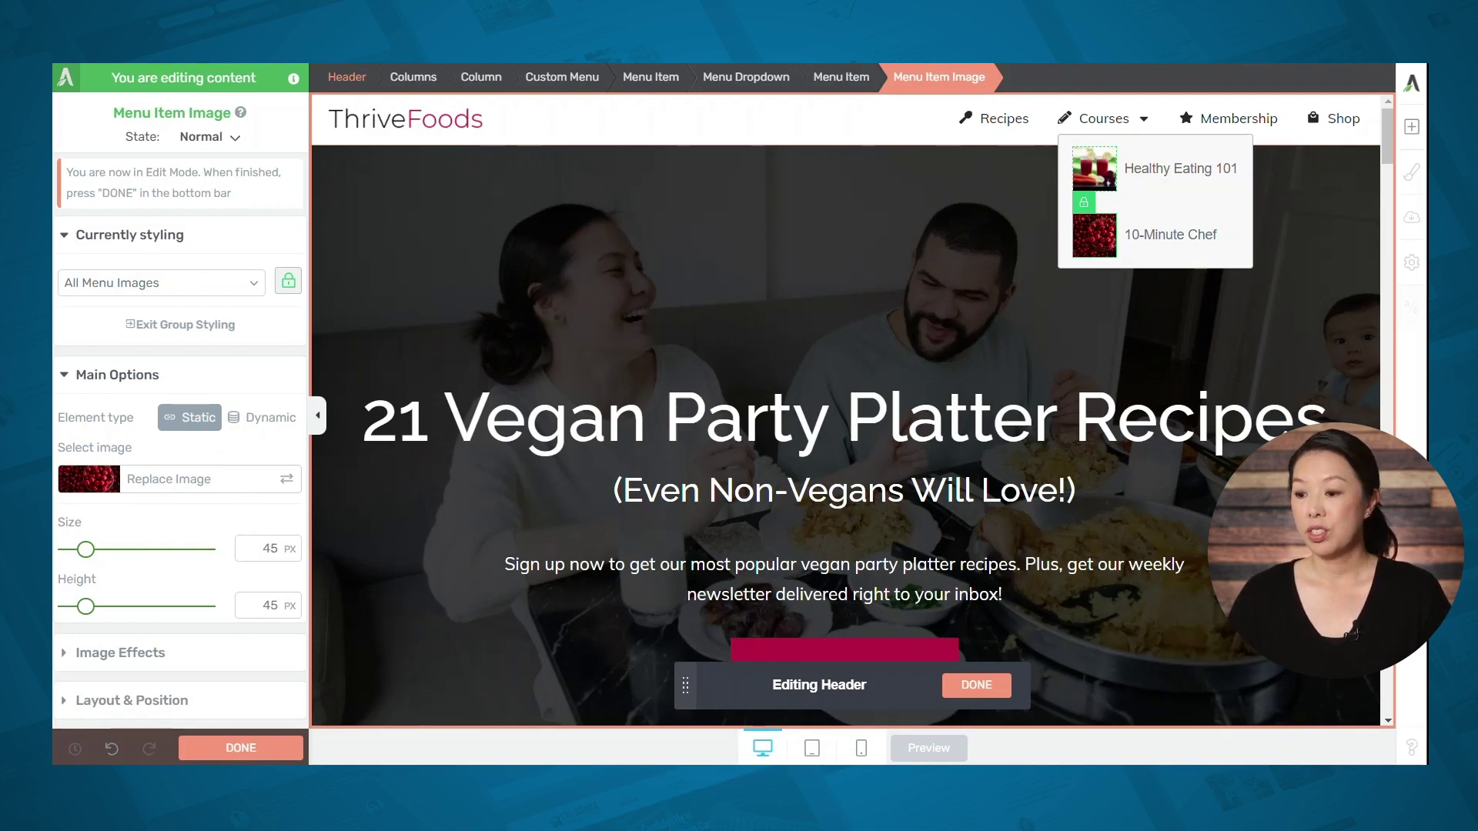
pyautogui.click(1097, 162)
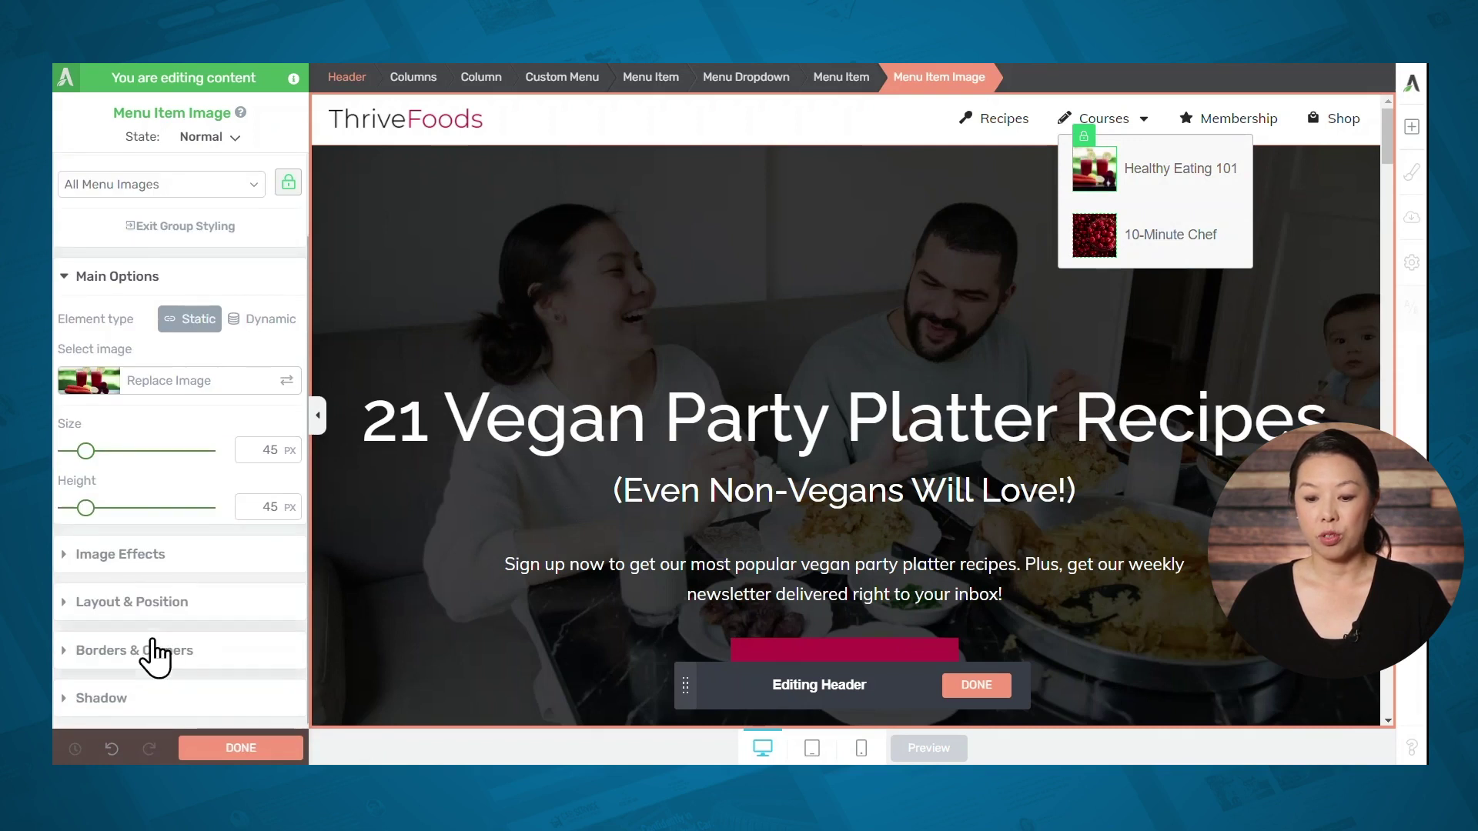
# - Round the dropdown menu images' corners to 55 px, then finish editing and save the header
pyautogui.click(151, 652)
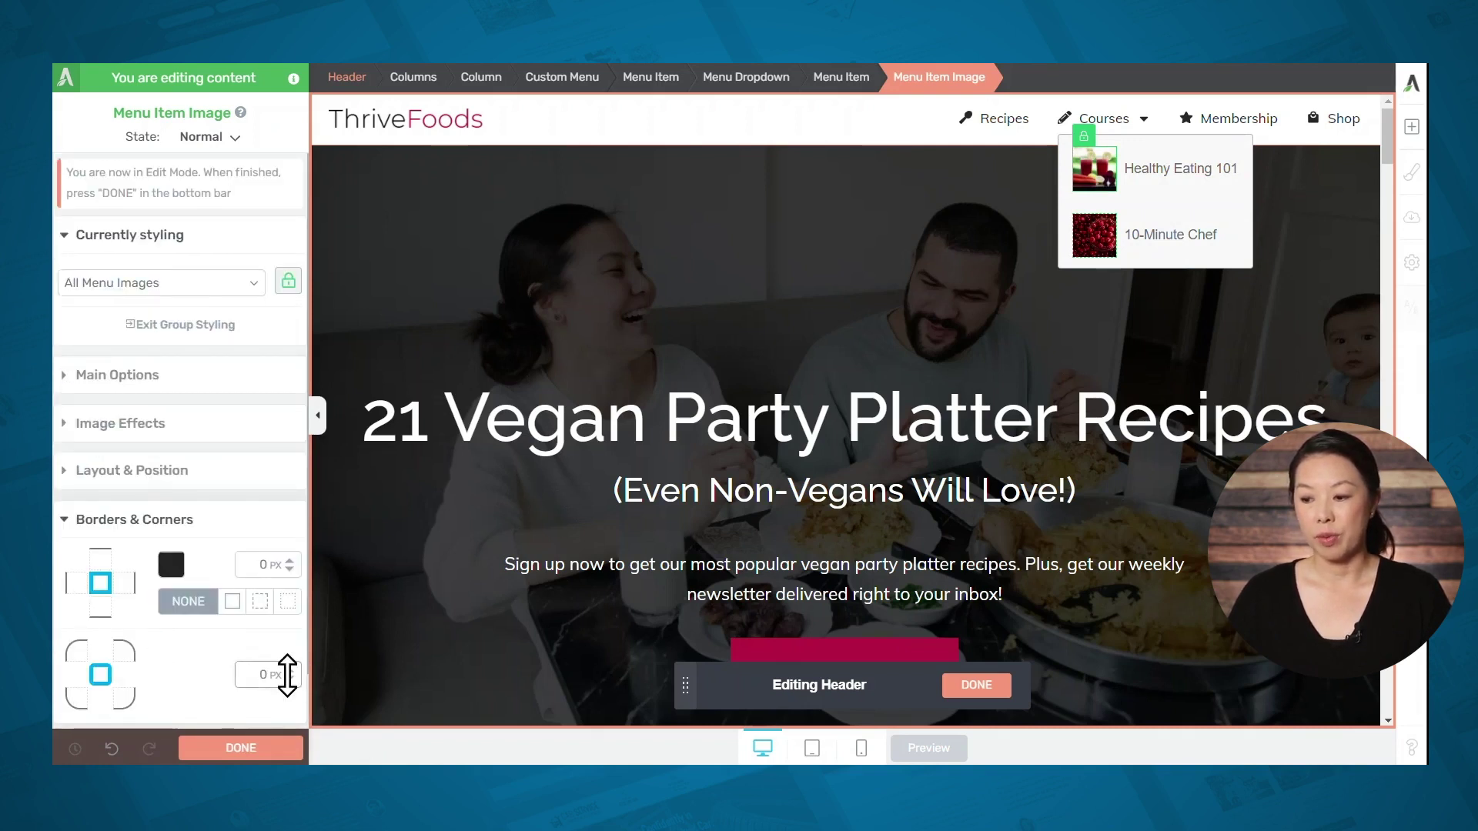
pyautogui.moveTo(288, 675)
pyautogui.mouseDown()
pyautogui.moveTo(287, 636)
pyautogui.moveTo(287, 673)
pyautogui.mouseUp()
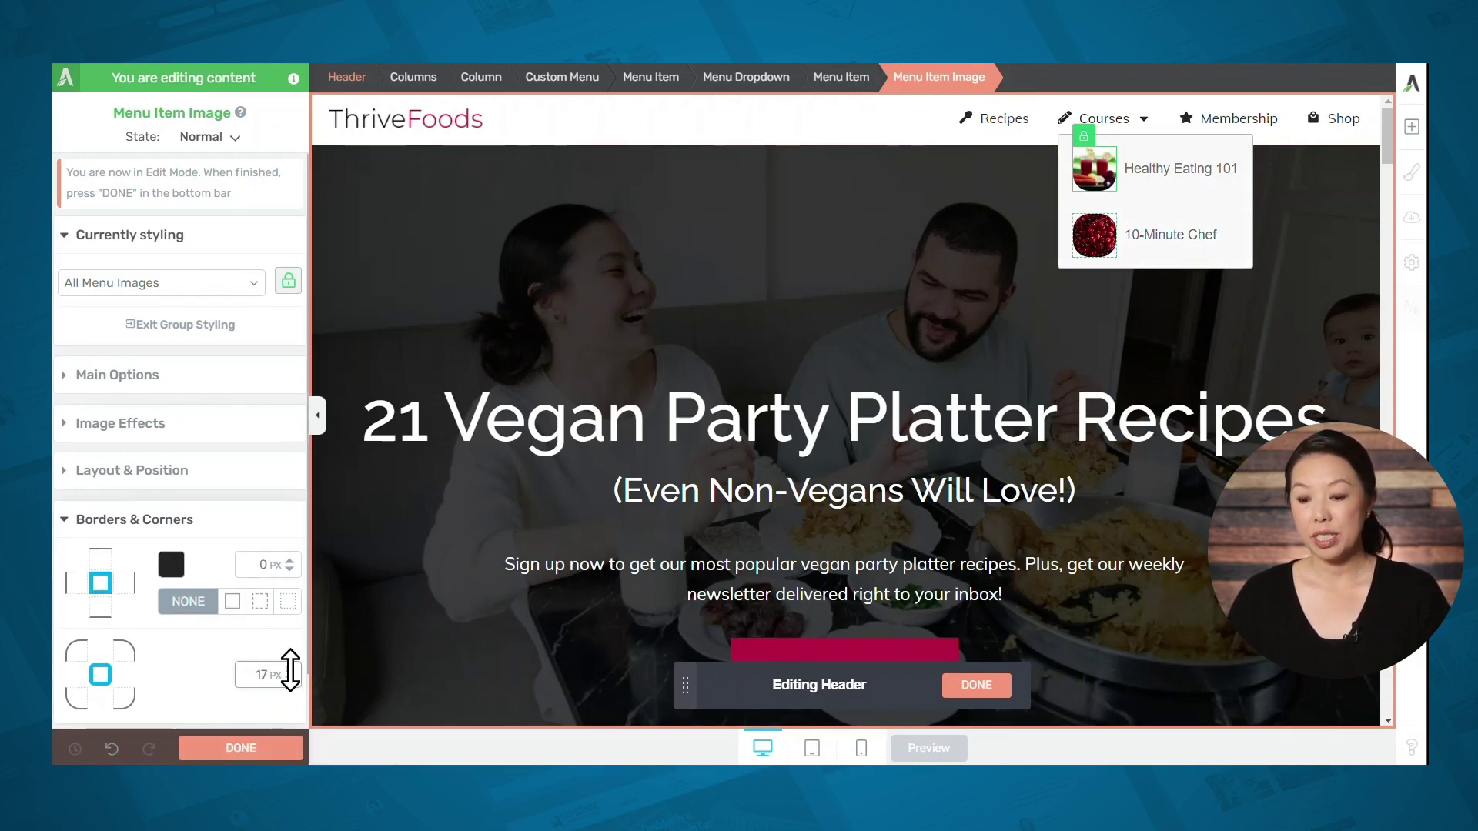
pyautogui.moveTo(294, 670); pyautogui.dragTo(294, 636)
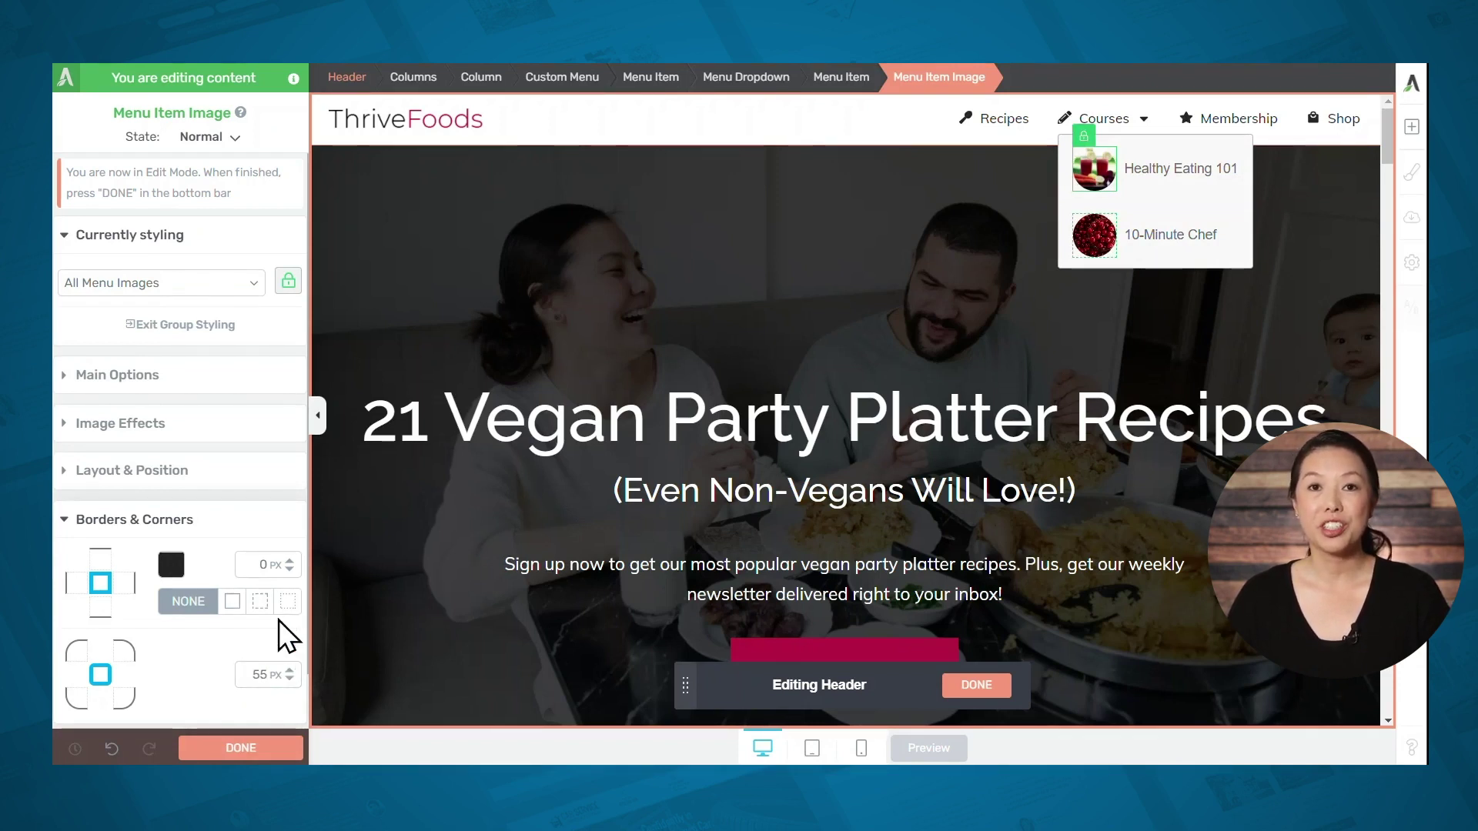
pyautogui.click(279, 751)
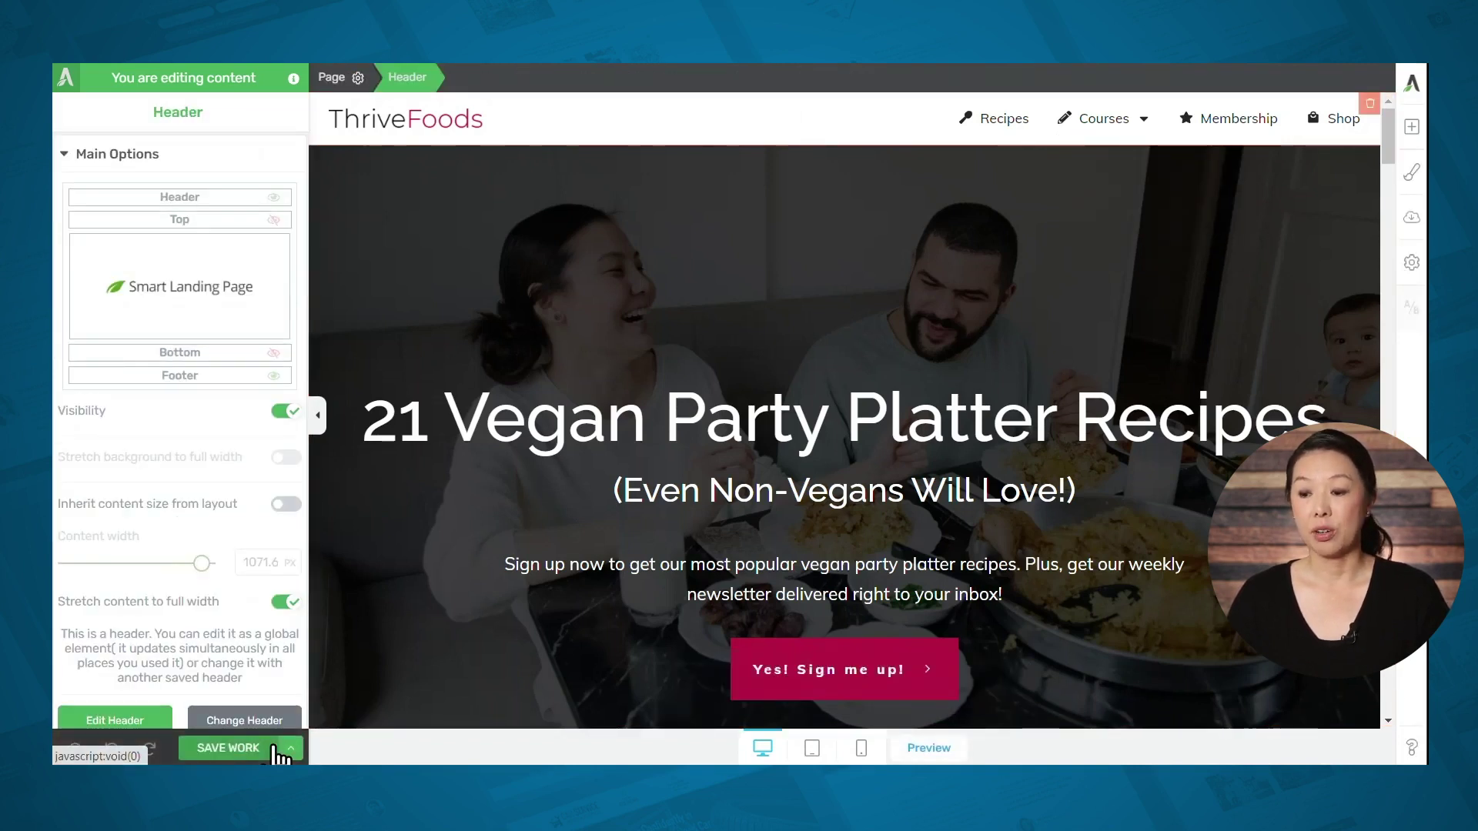
pyautogui.click(223, 751)
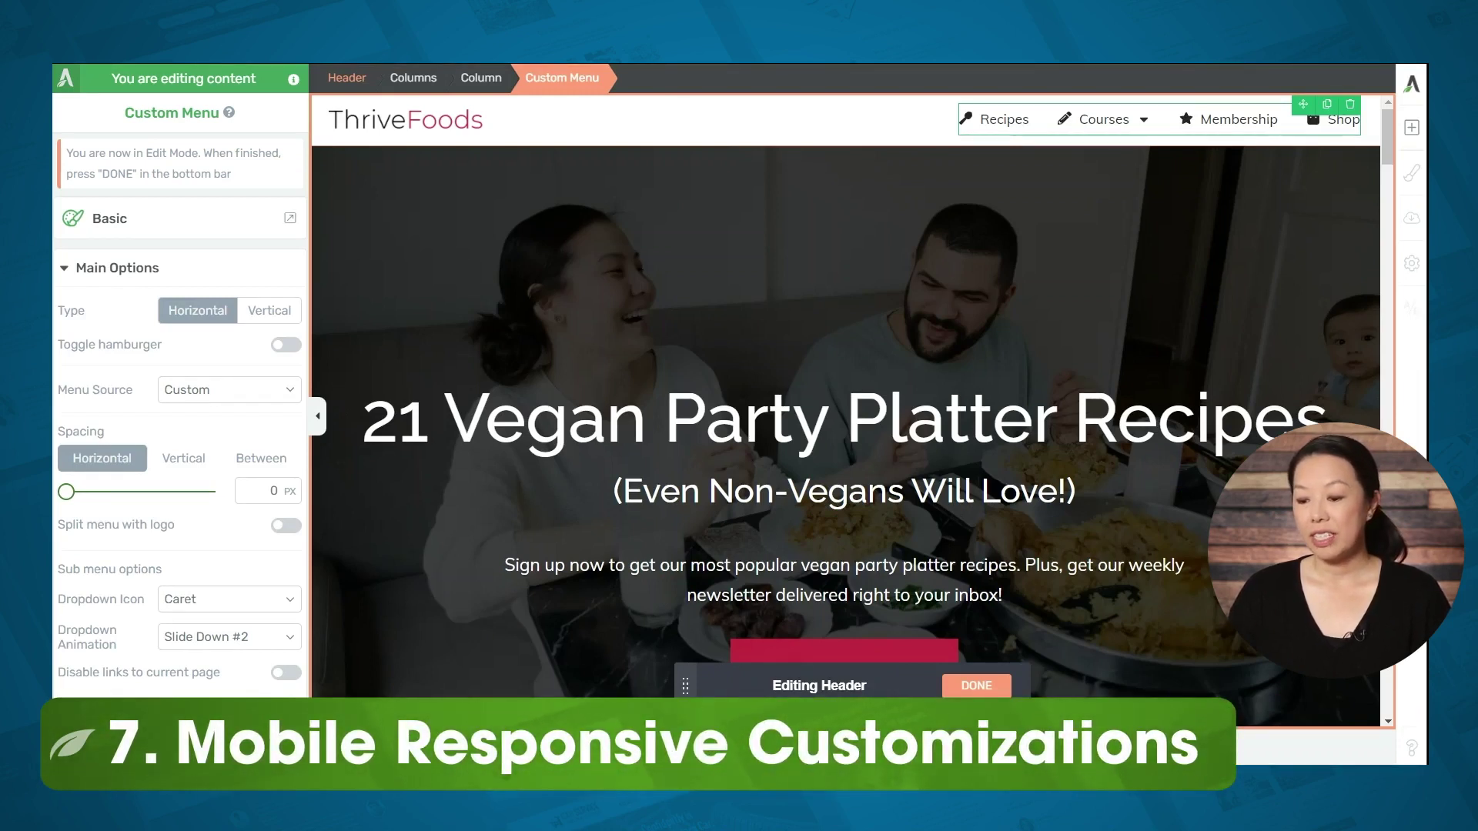
# - Switch to tablet preview and turn off Toggle hamburger so Recipes, Courses, Membership and Shop show
pyautogui.click(812, 749)
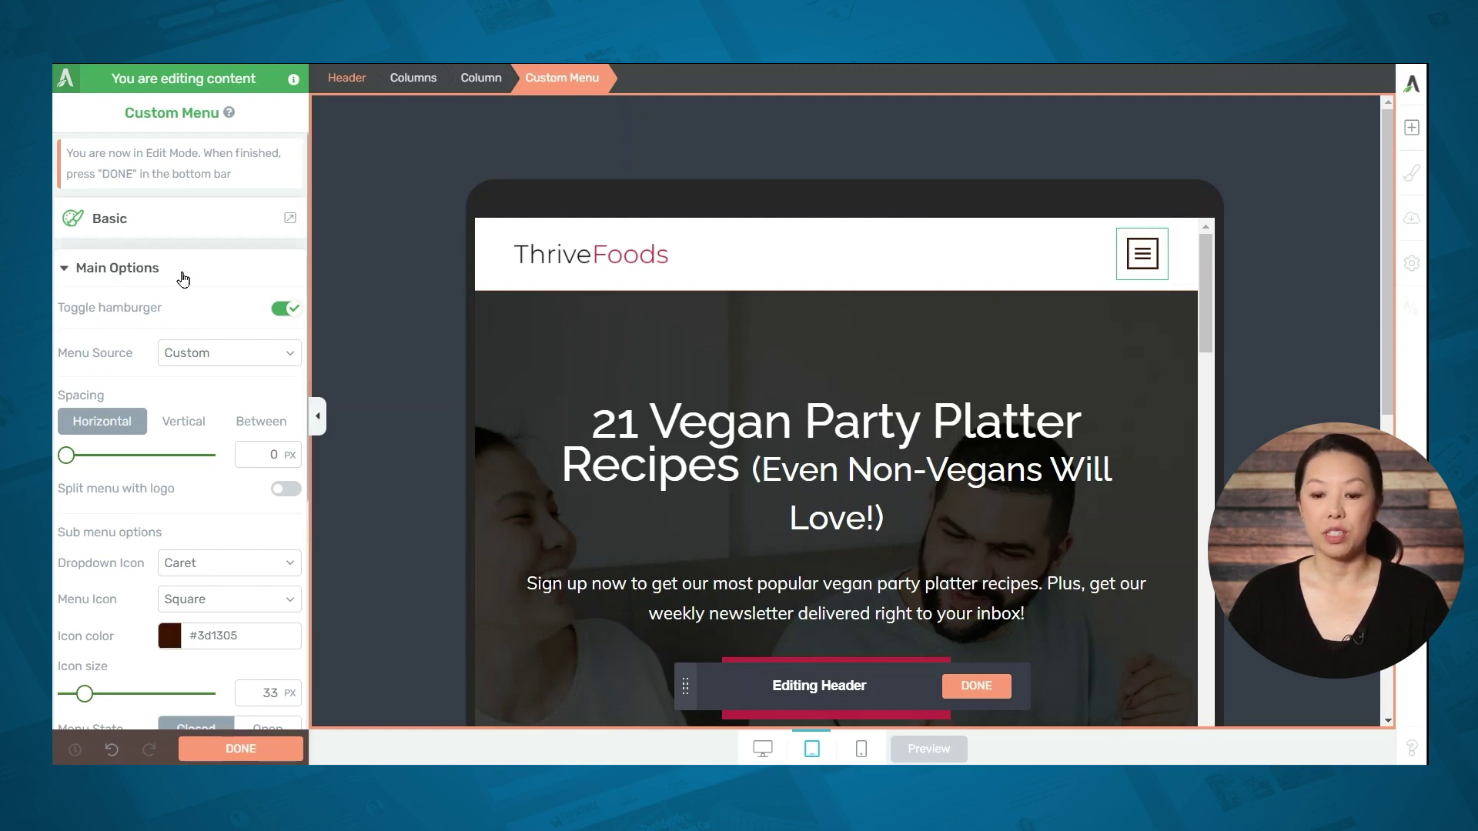
pyautogui.click(284, 310)
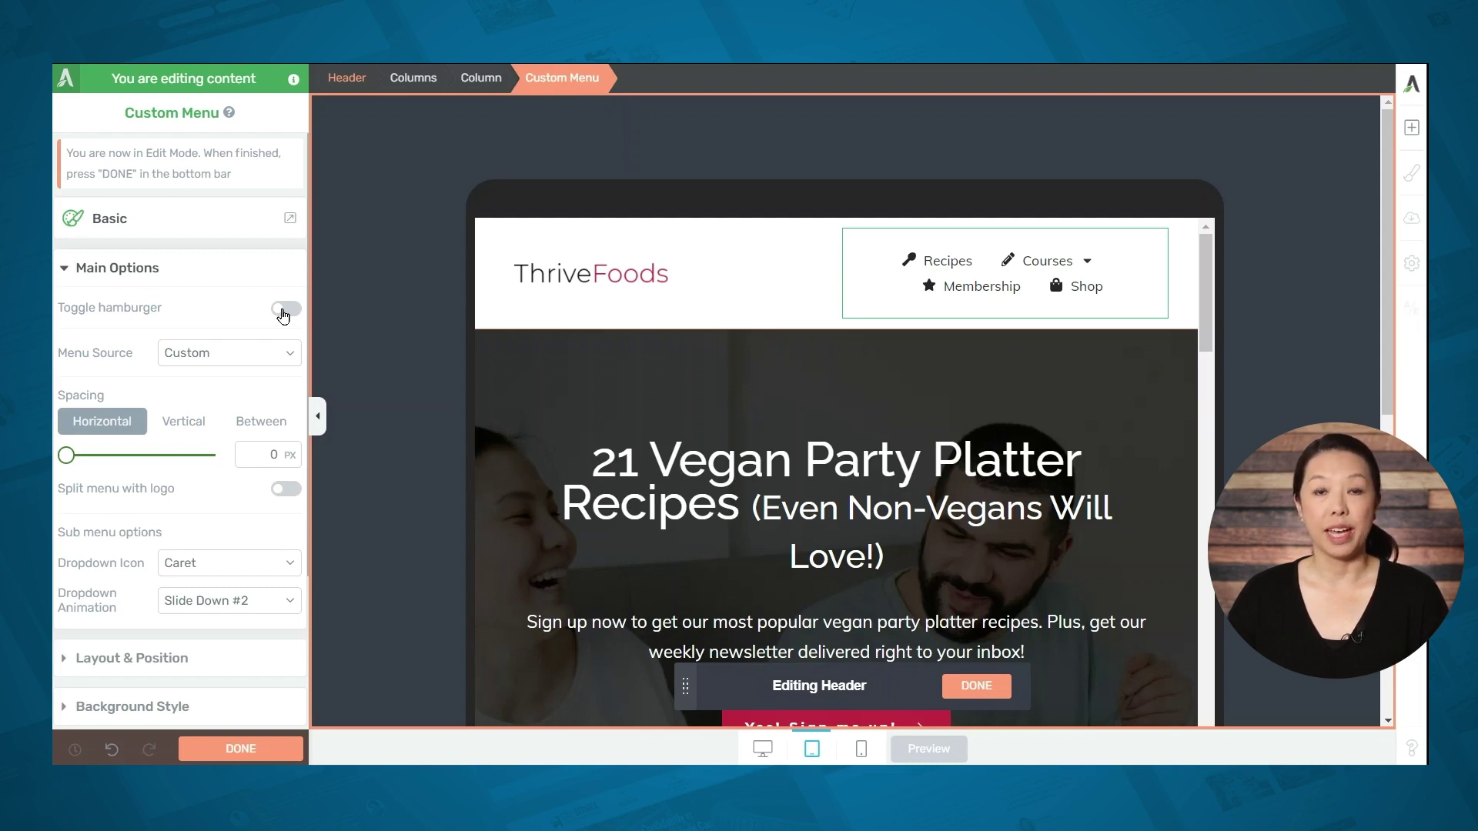
# - Turn Toggle hamburger back on for tablet and keep the Caret dropdown icon
pyautogui.click(284, 311)
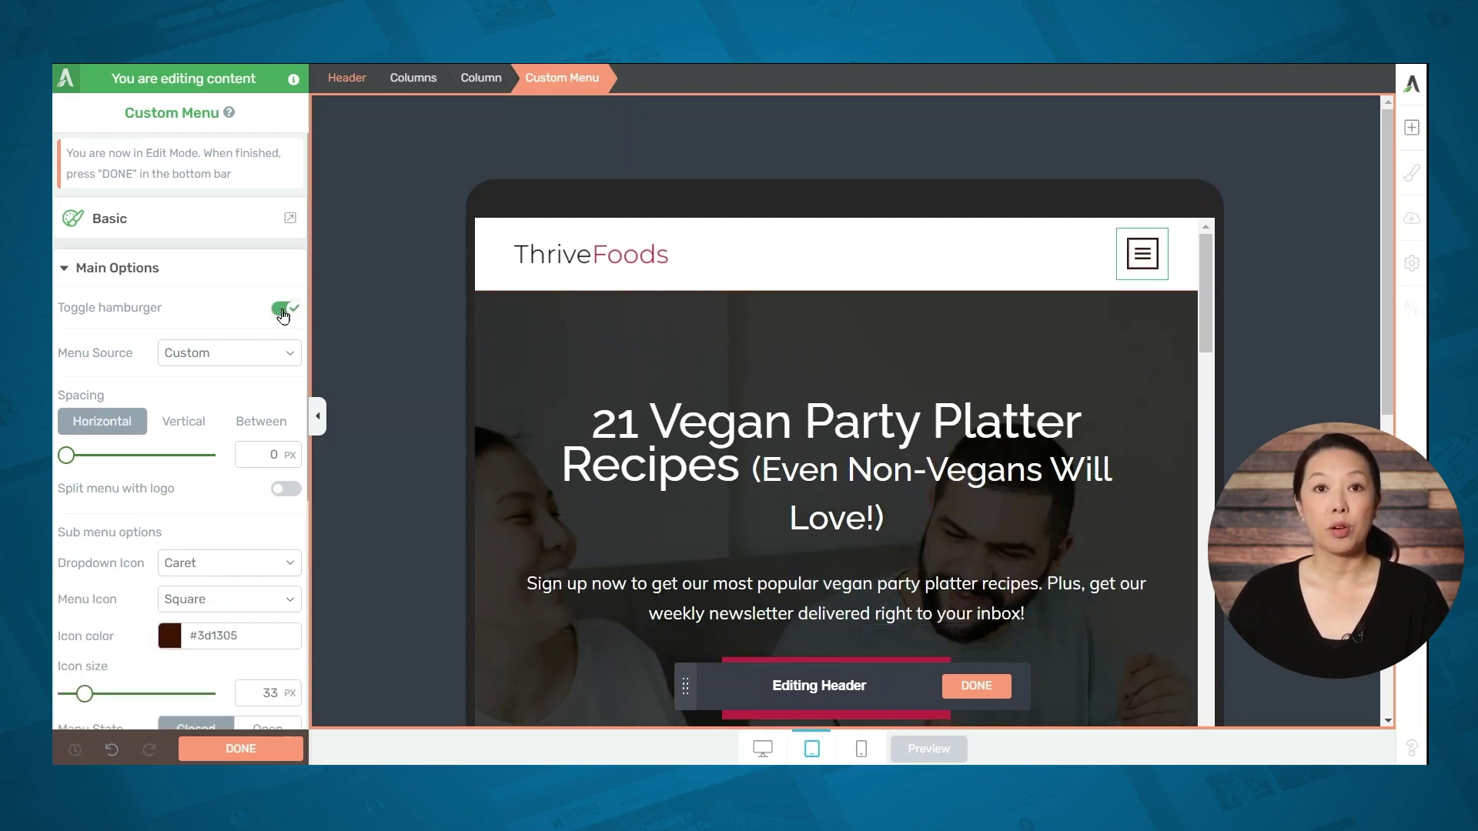
pyautogui.scroll(-5, 283, 317)
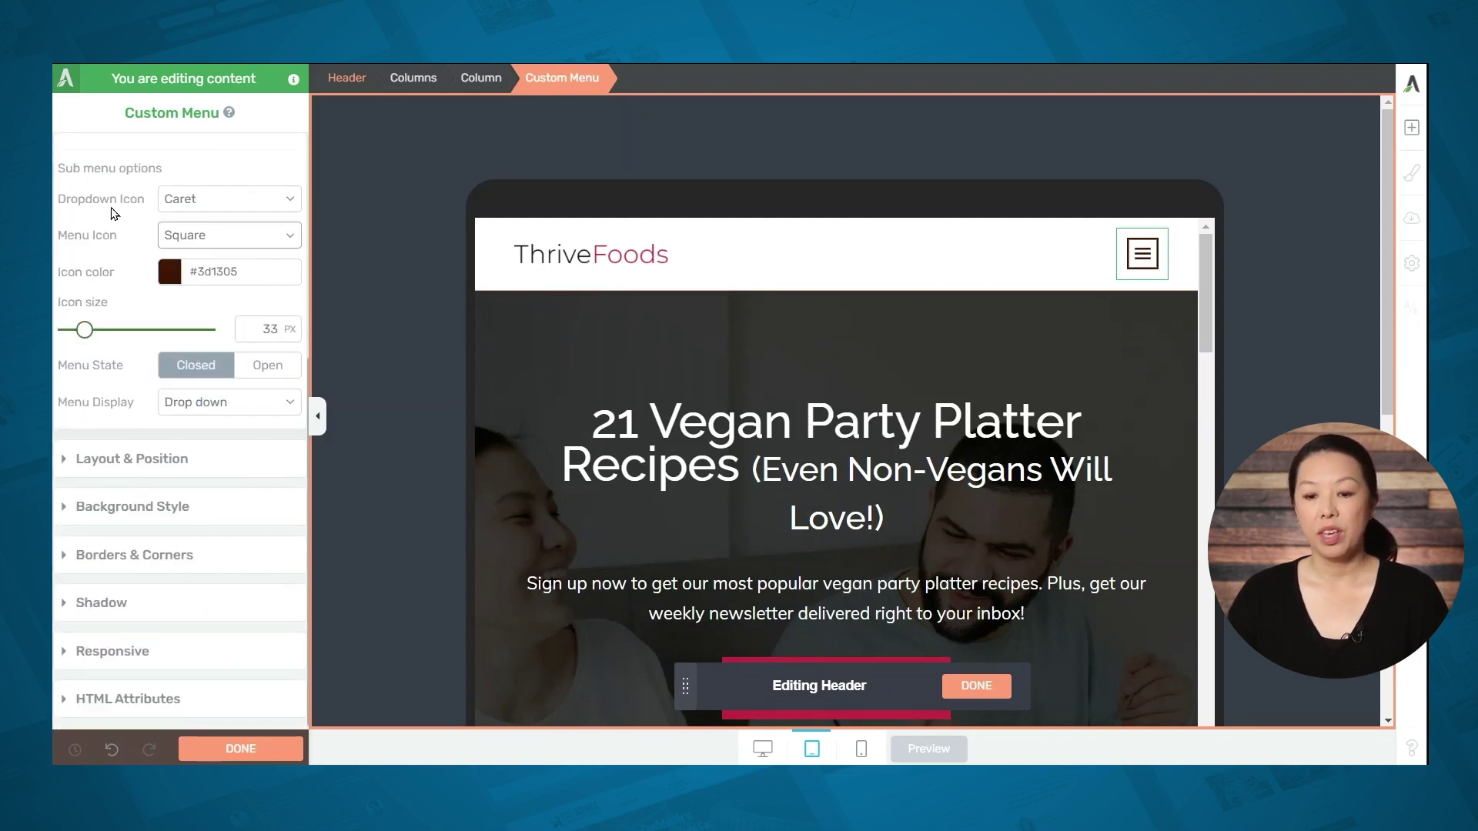
pyautogui.click(205, 204)
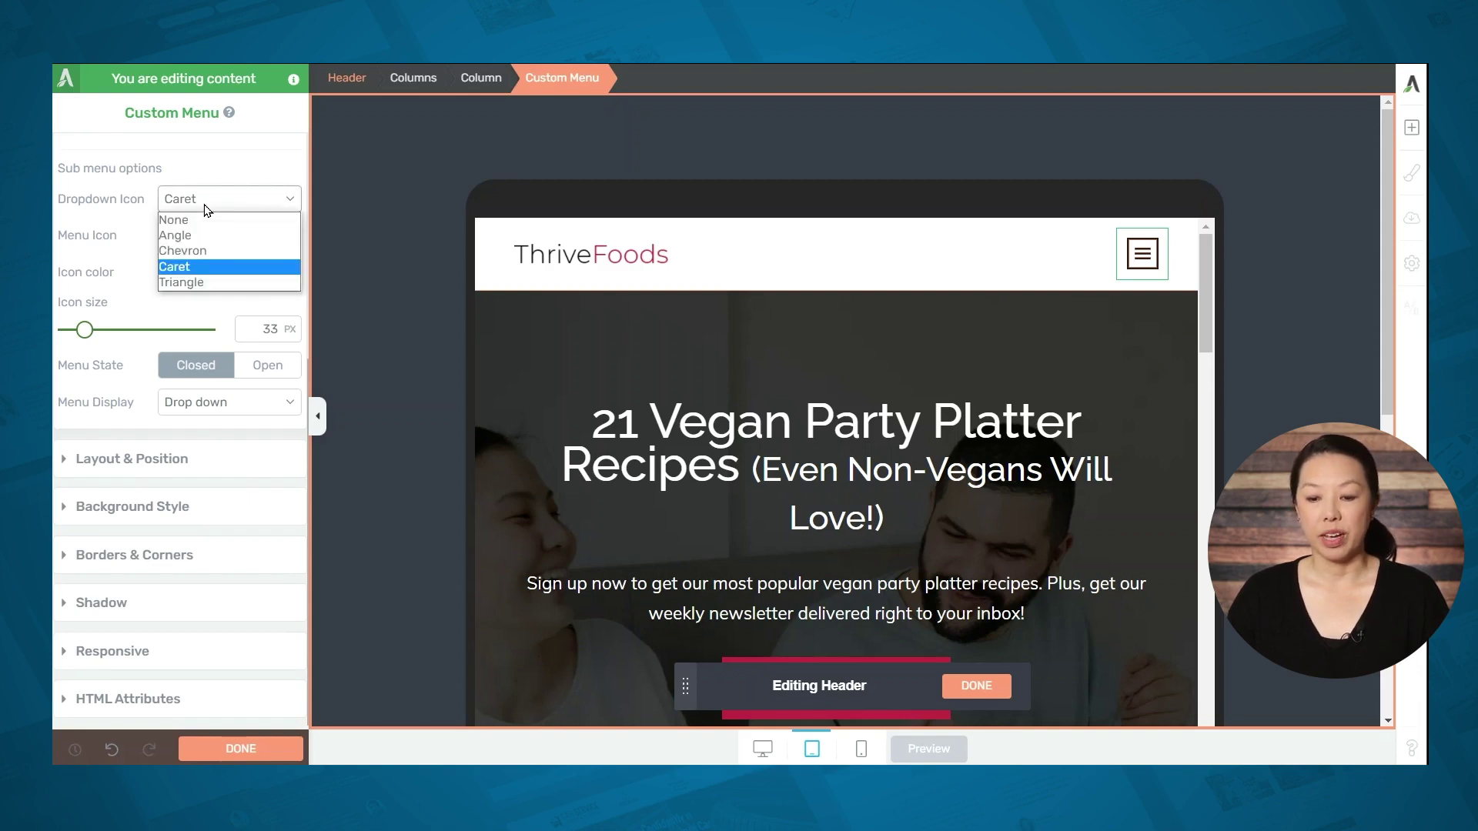
pyautogui.click(205, 207)
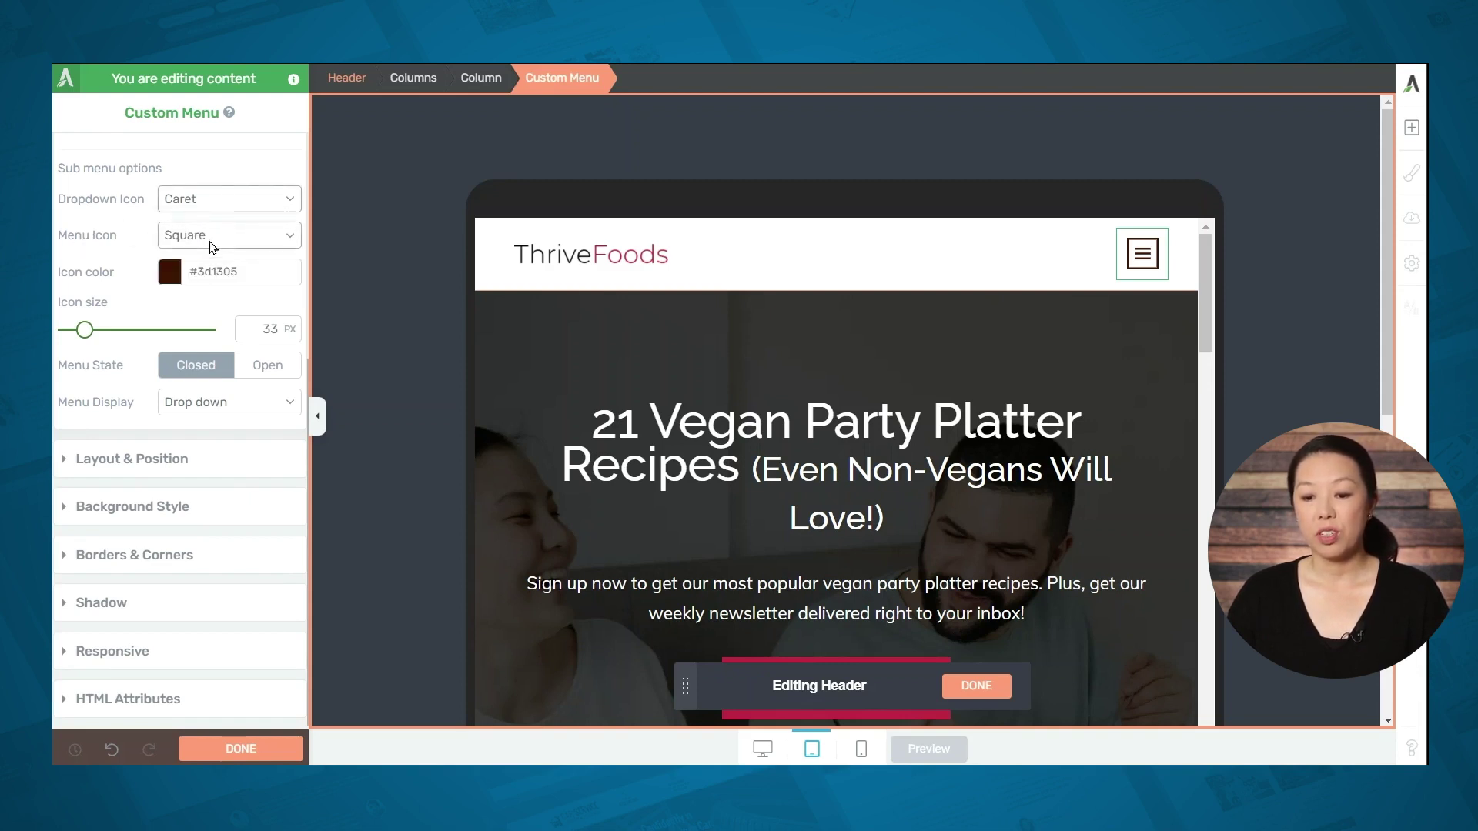
# - Try the Filled, Circle and With Text menu icon styles, then settle on Square
pyautogui.click(213, 245)
pyautogui.click(206, 274)
pyautogui.click(216, 235)
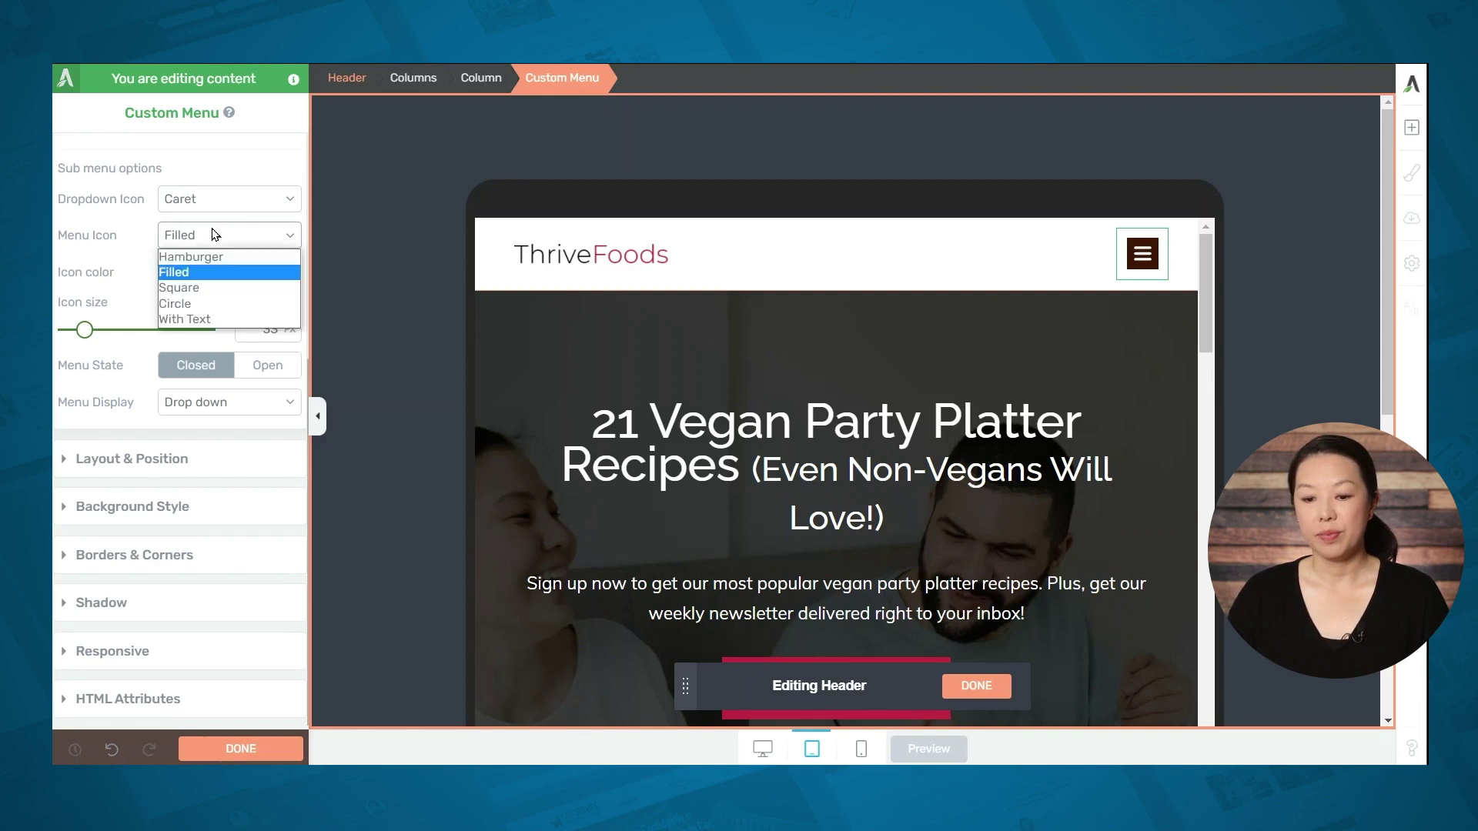
pyautogui.click(210, 304)
pyautogui.click(208, 240)
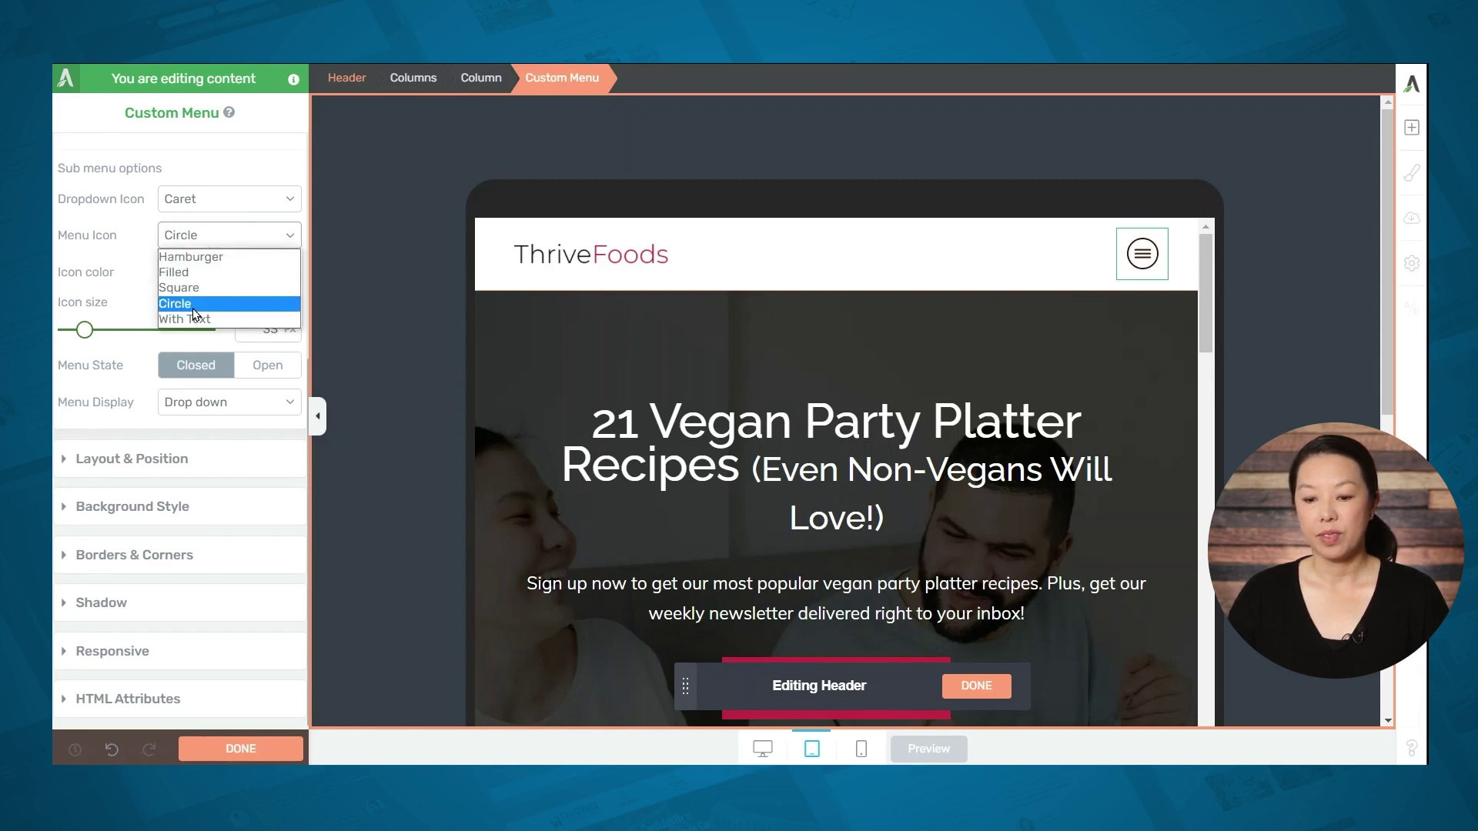
pyautogui.click(195, 318)
pyautogui.click(209, 247)
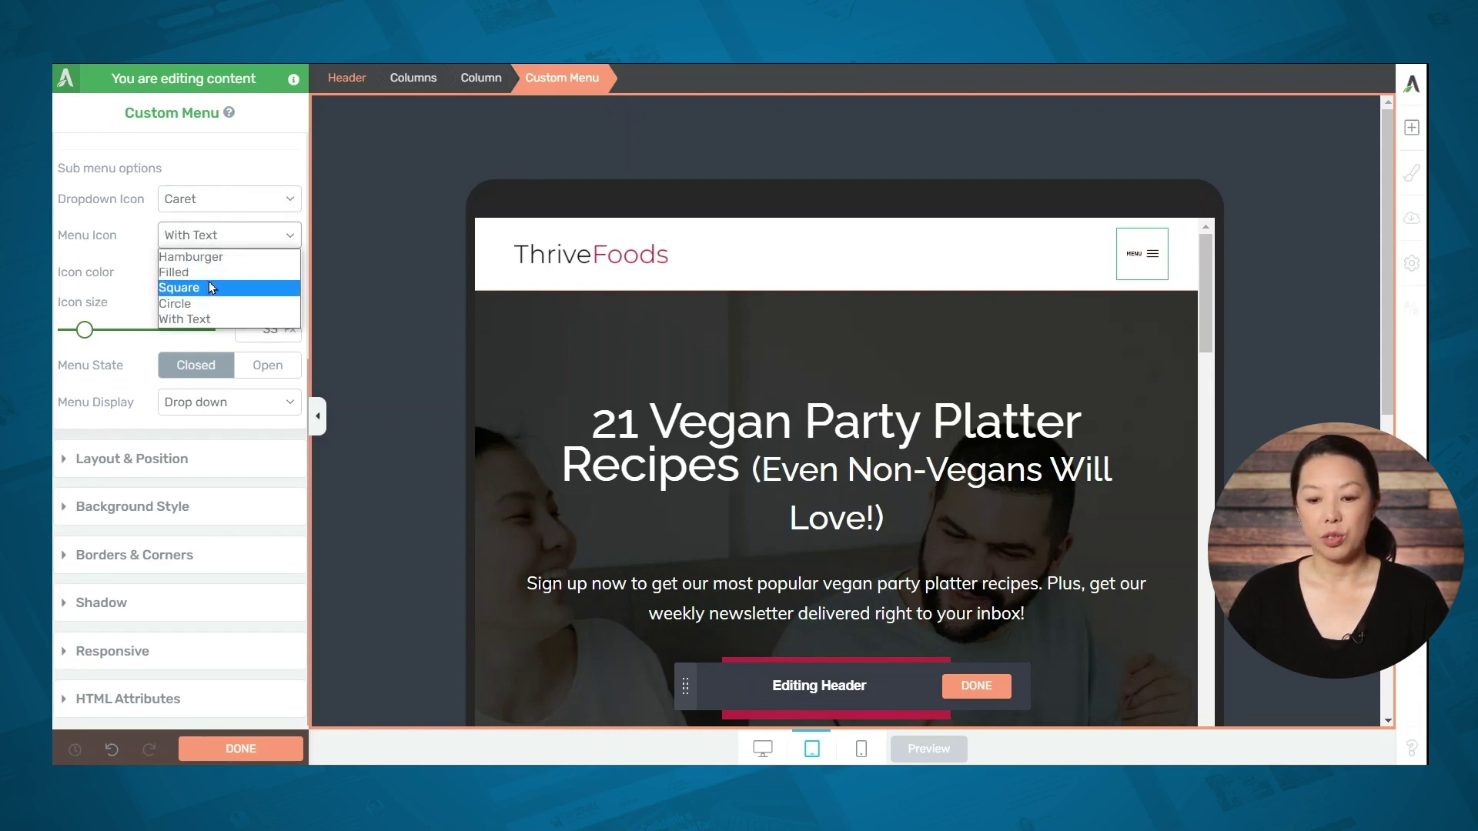
pyautogui.click(209, 282)
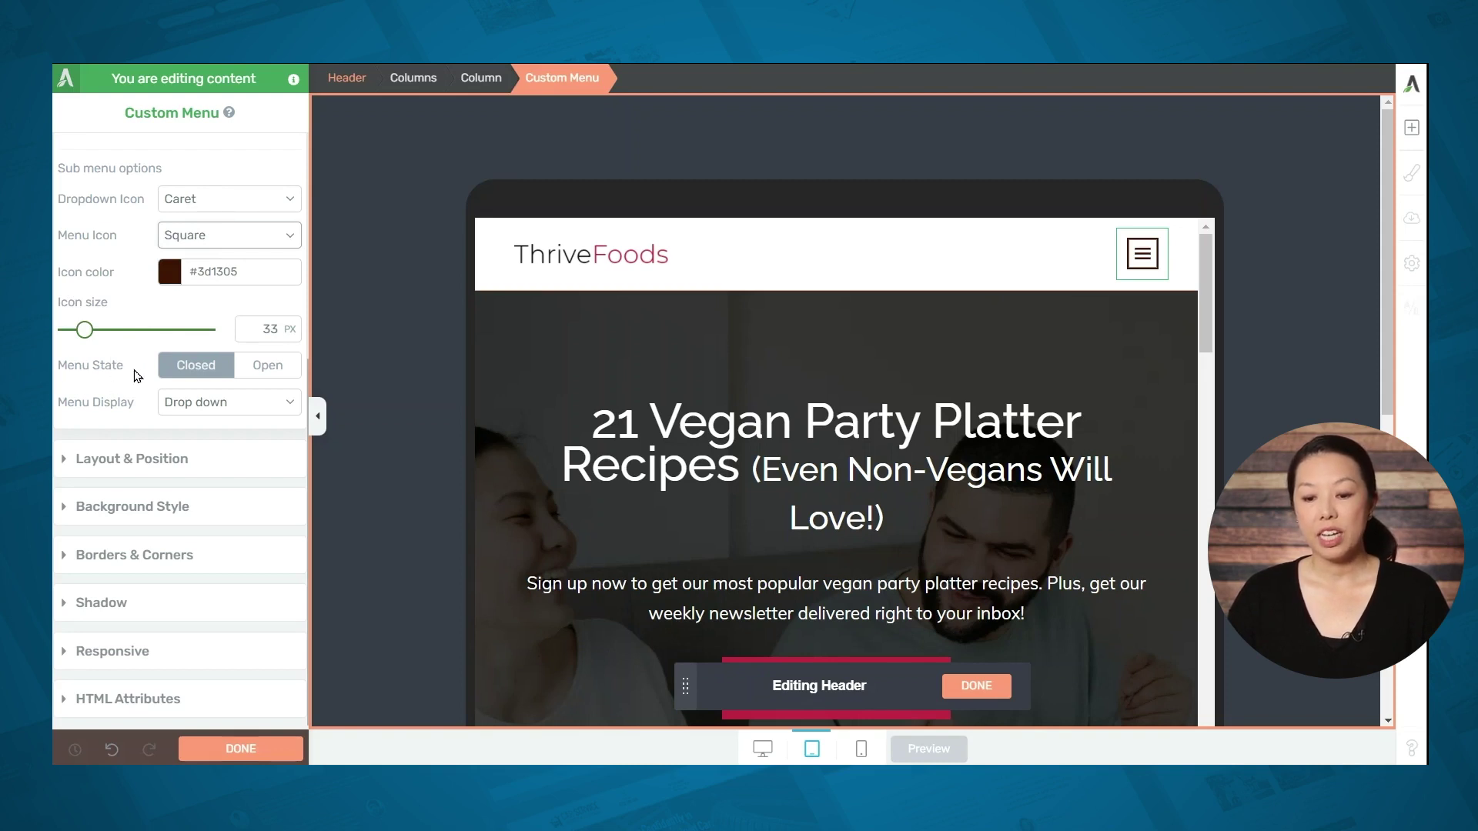
pyautogui.click(262, 371)
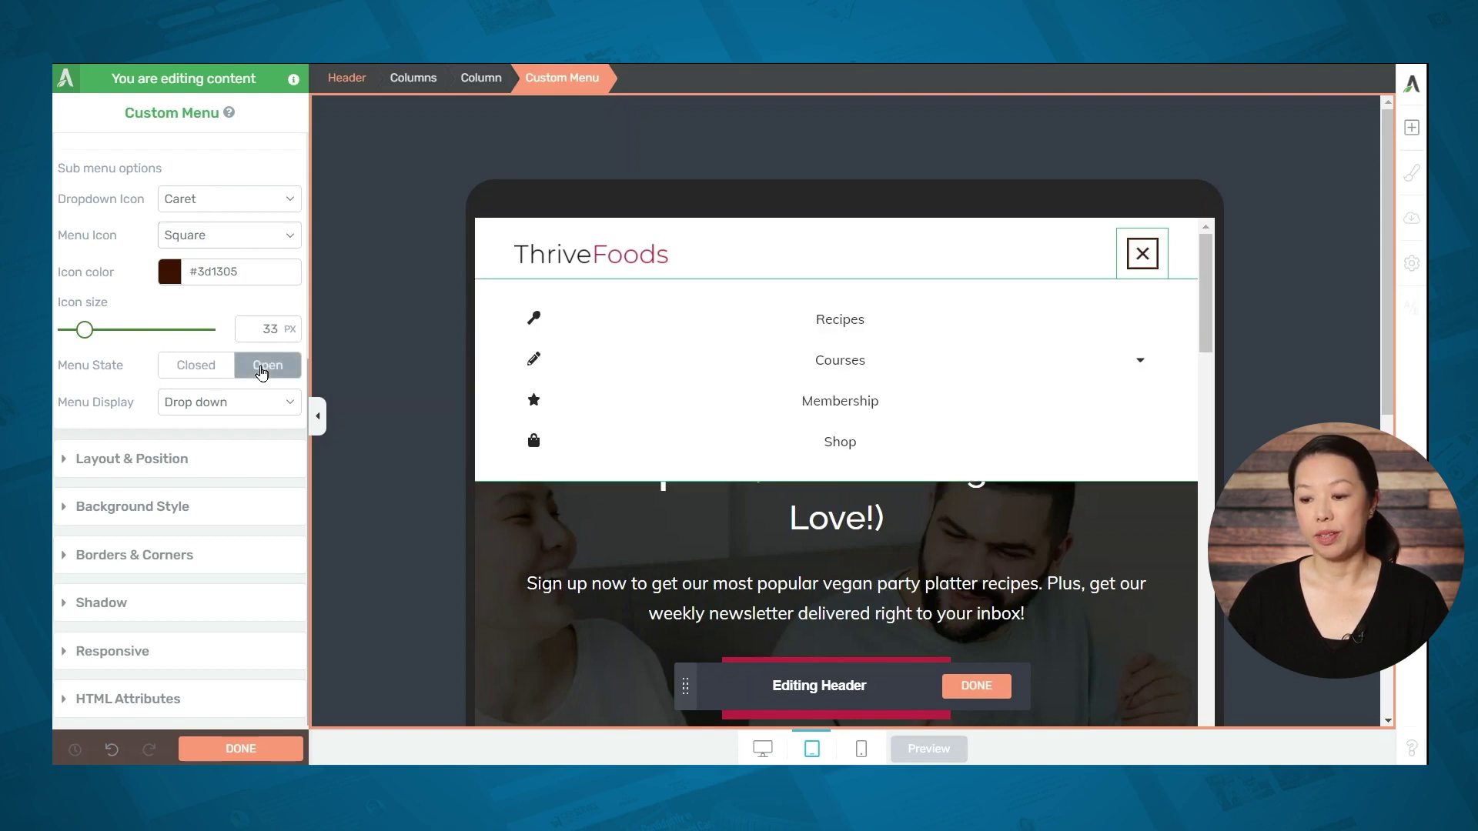
pyautogui.click(275, 404)
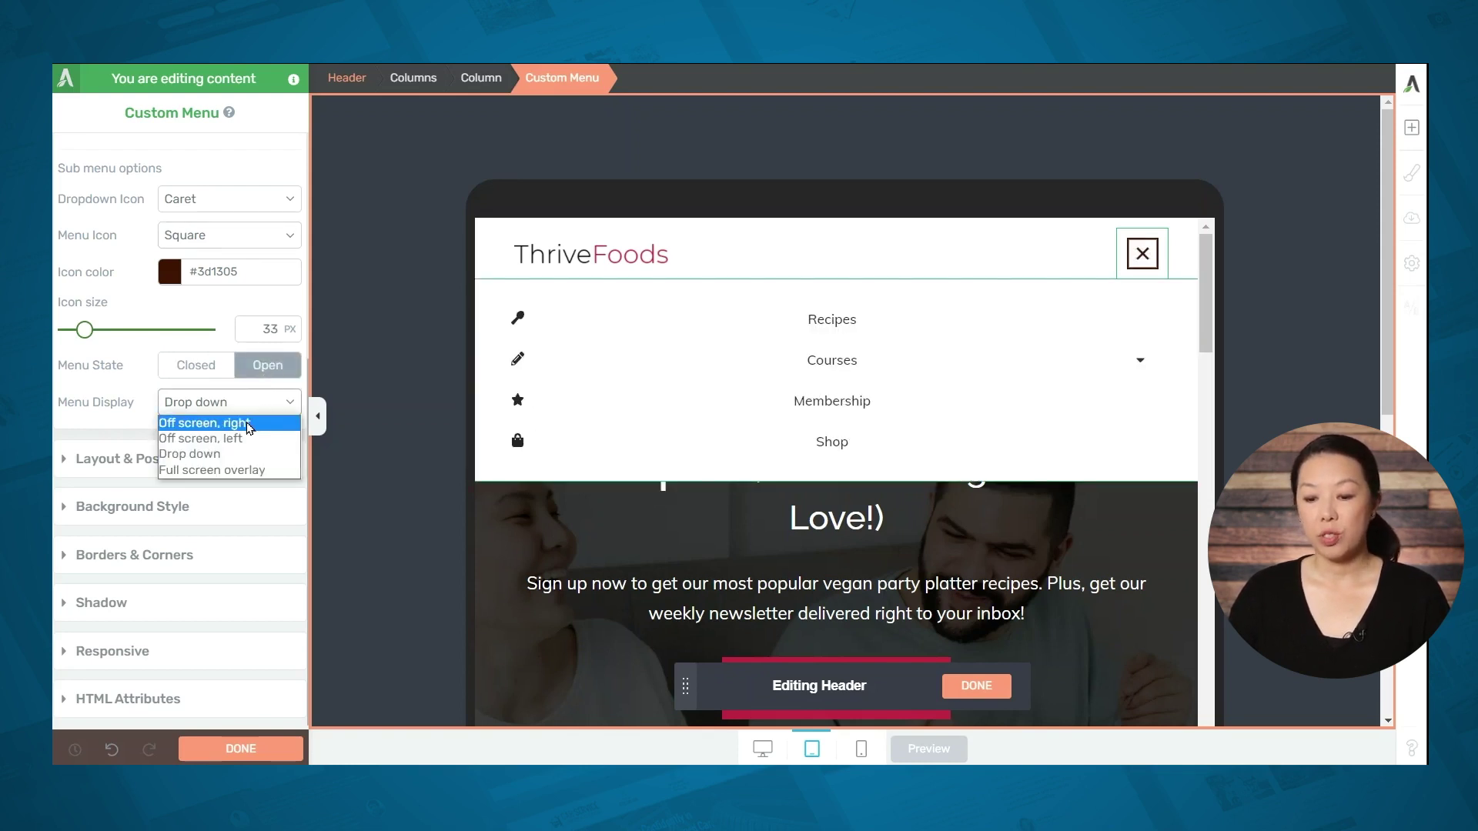
pyautogui.click(249, 425)
pyautogui.click(249, 404)
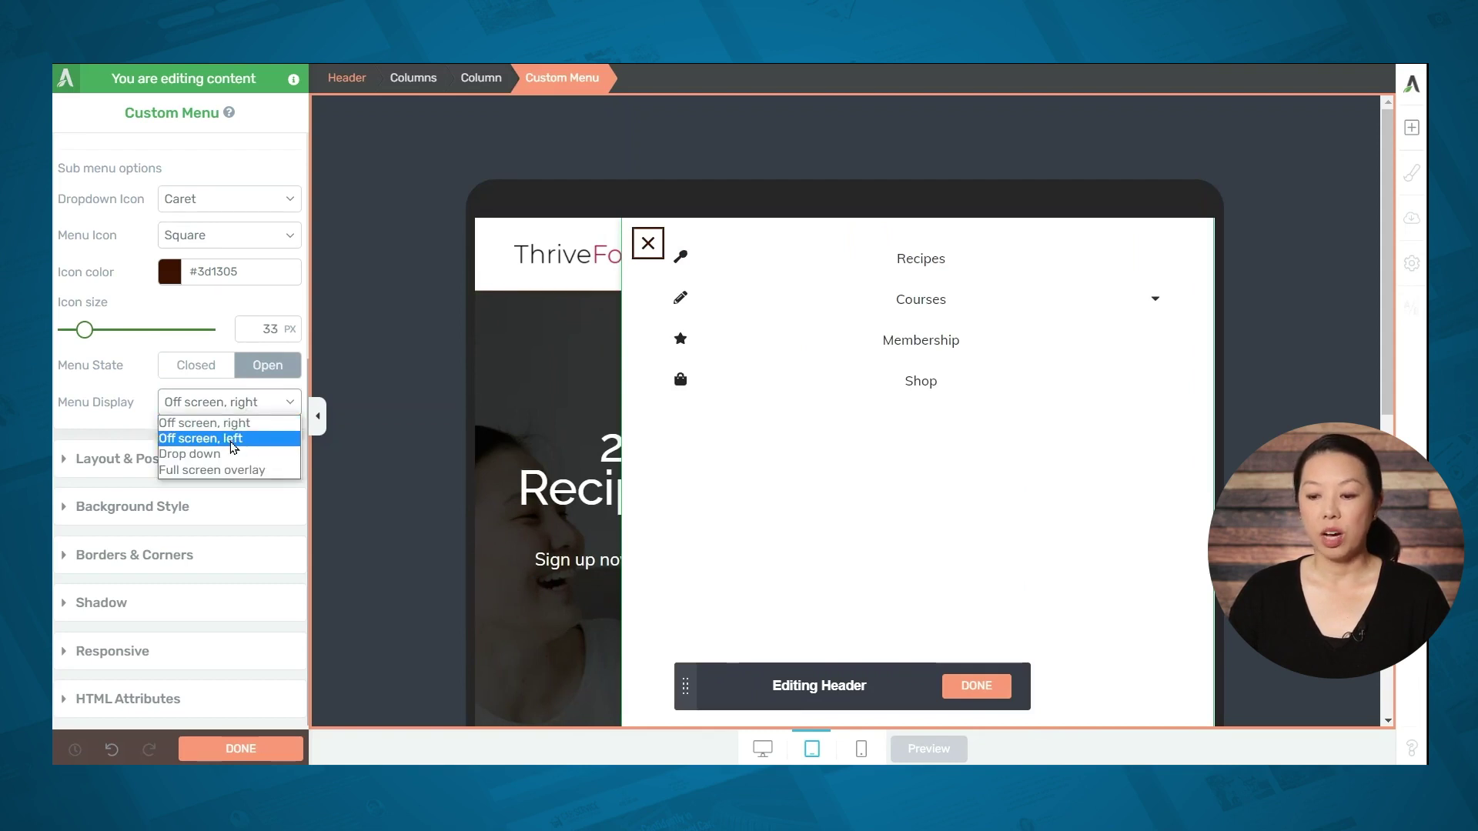
pyautogui.click(231, 442)
pyautogui.click(231, 403)
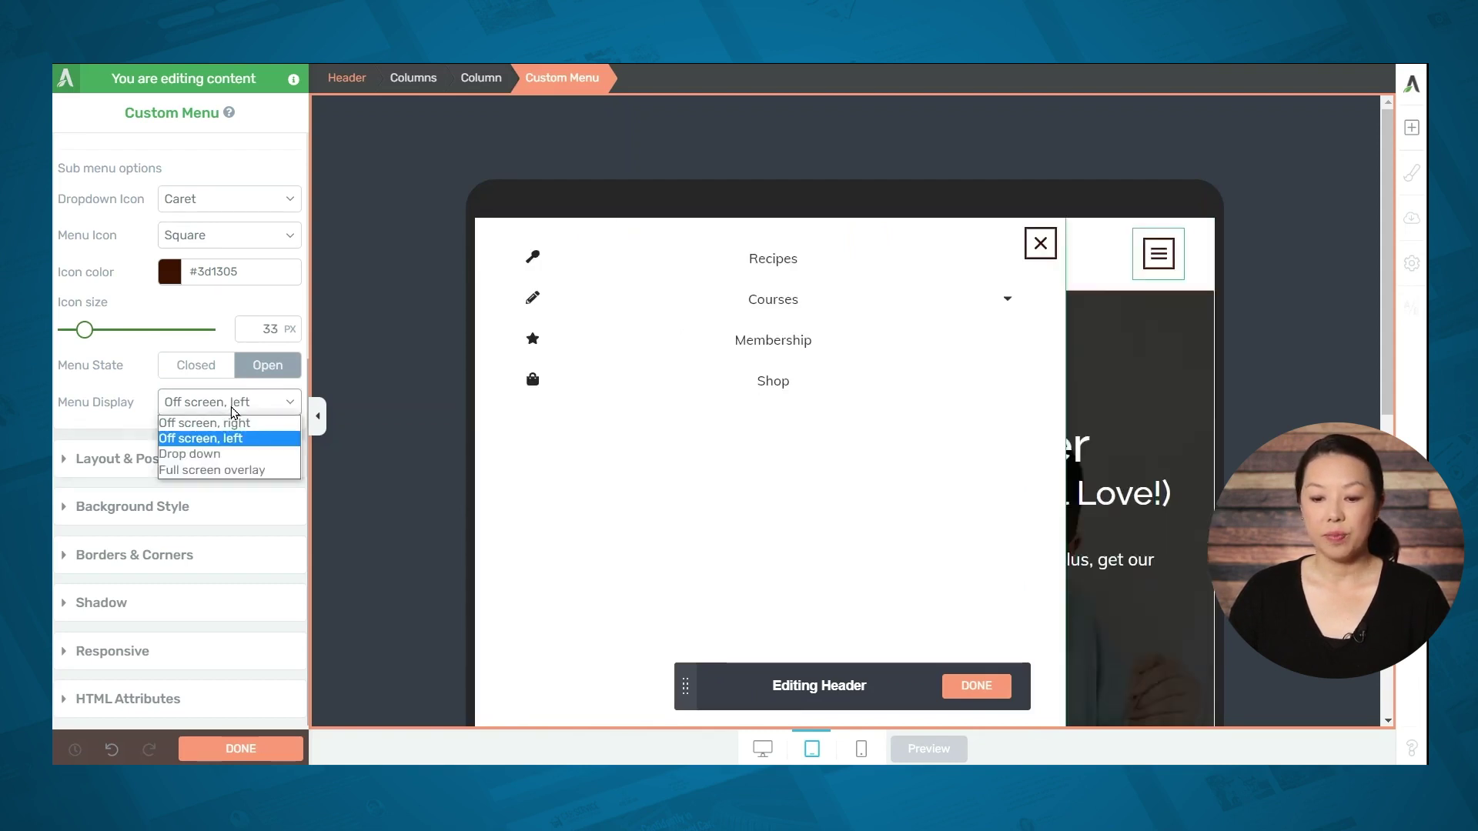
pyautogui.click(219, 452)
pyautogui.click(229, 415)
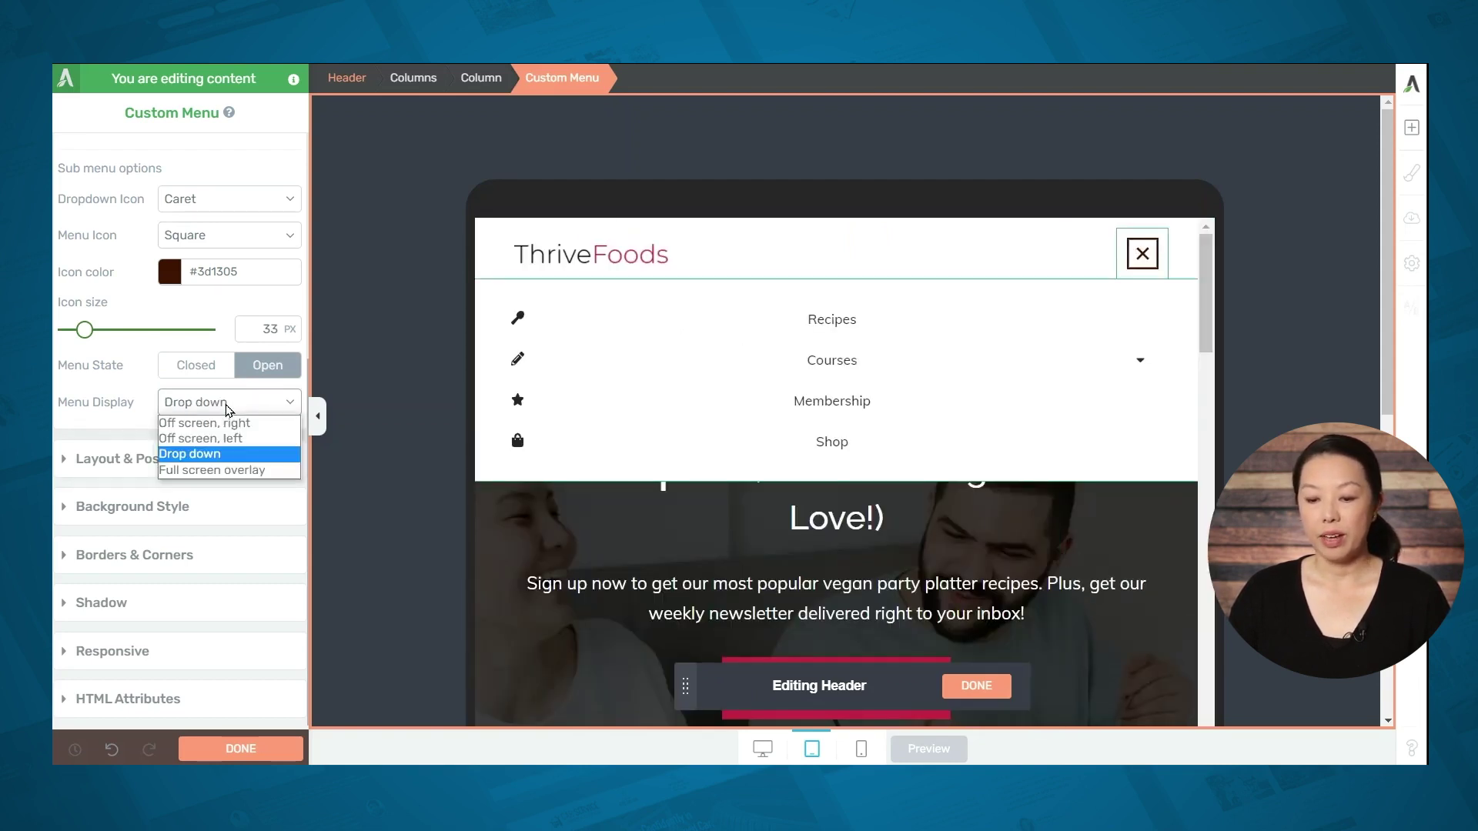
pyautogui.click(223, 469)
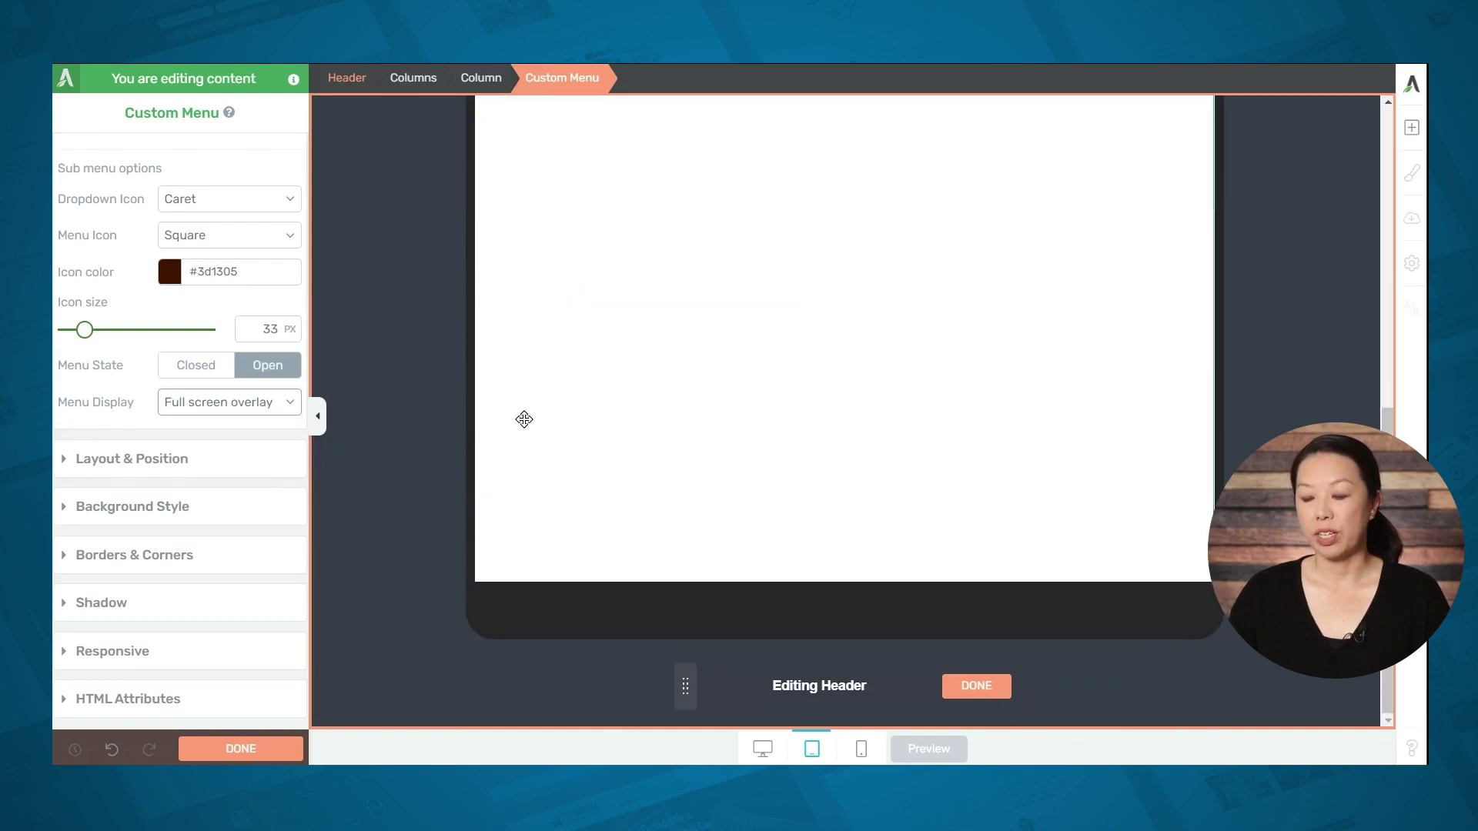
pyautogui.click(254, 414)
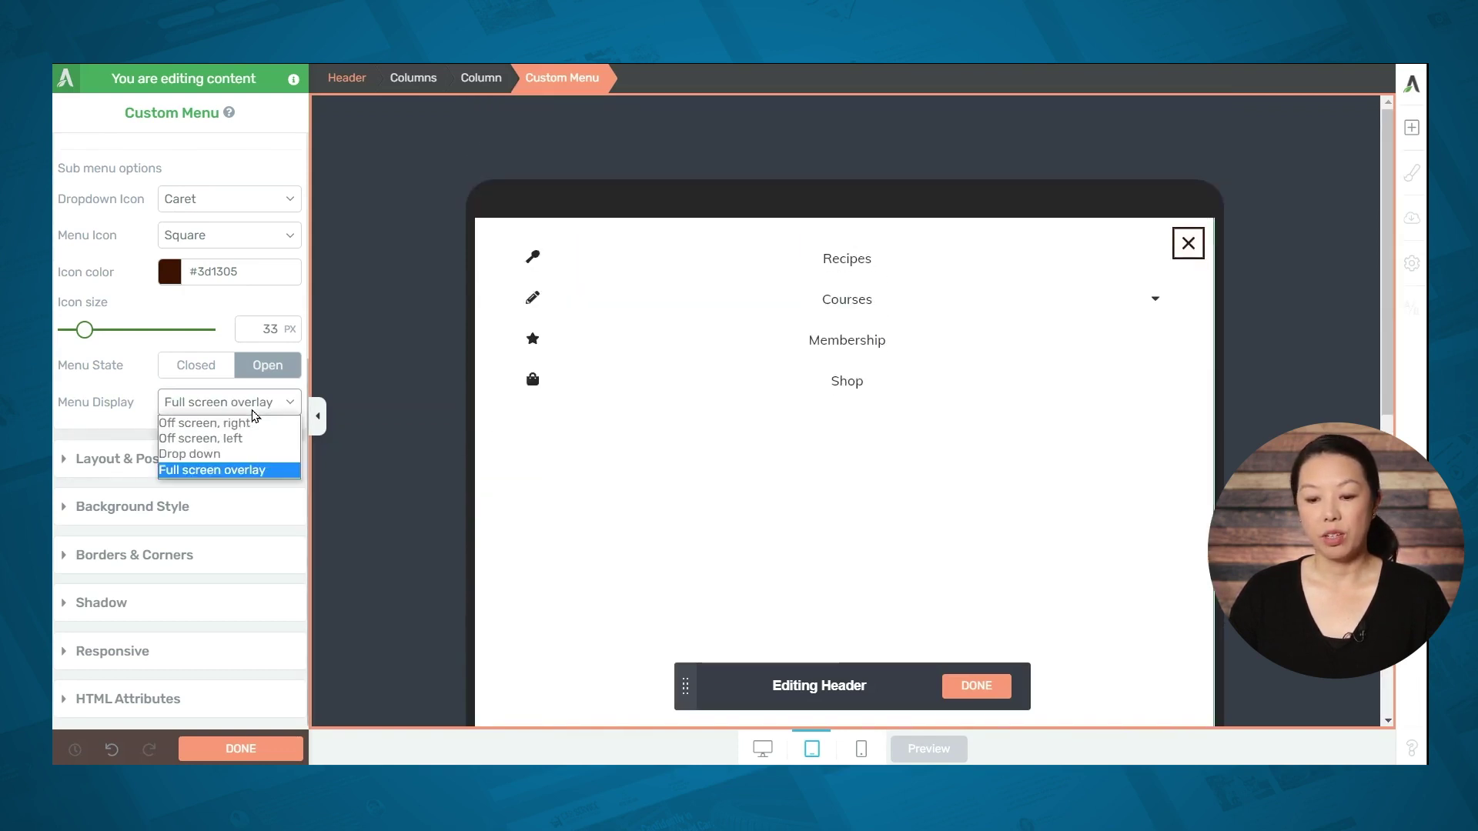
pyautogui.click(218, 454)
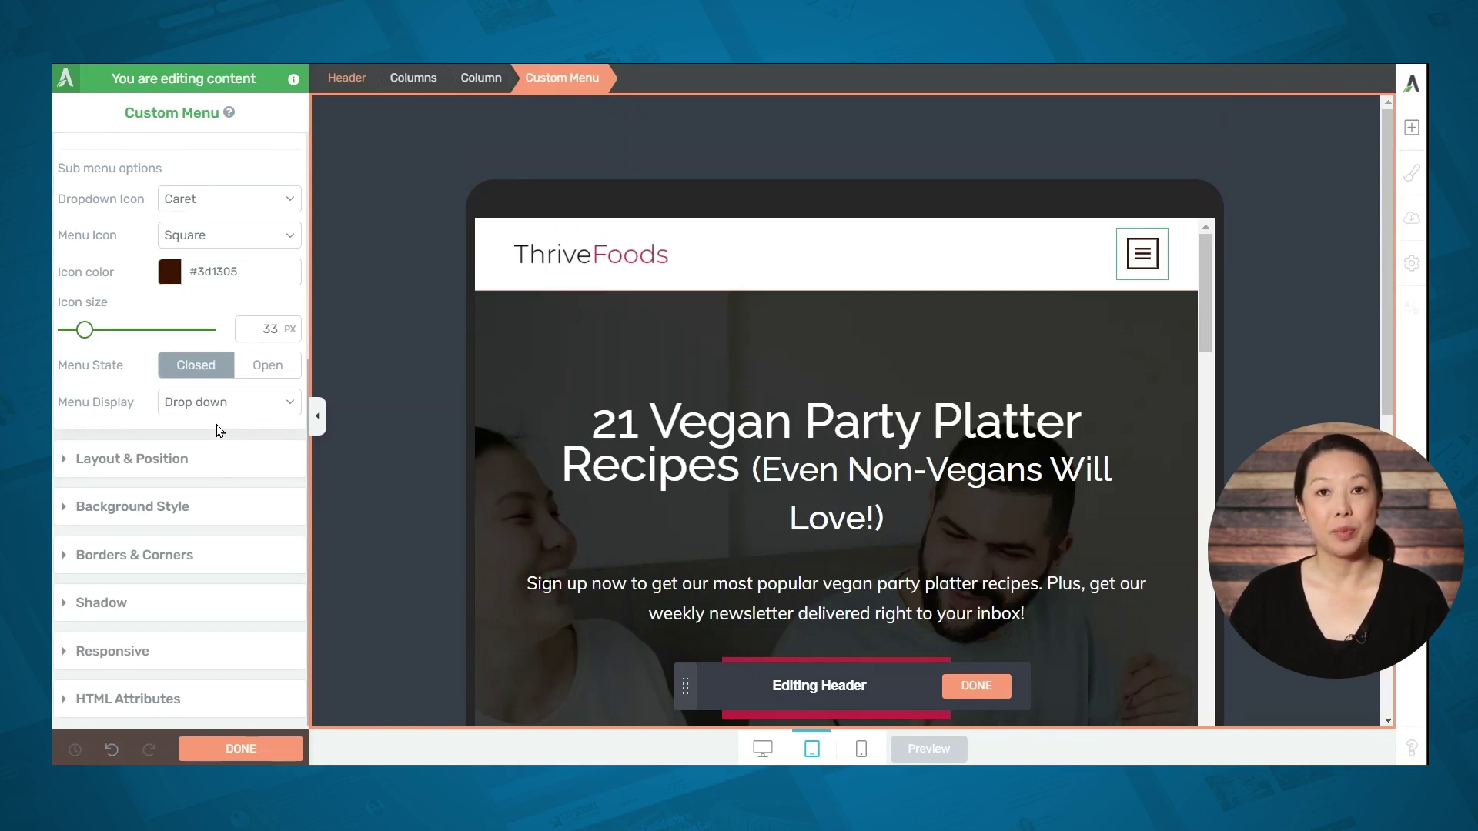
# - Switch the editor to mobile preview to check the 25 px square hamburger icon
pyautogui.click(860, 749)
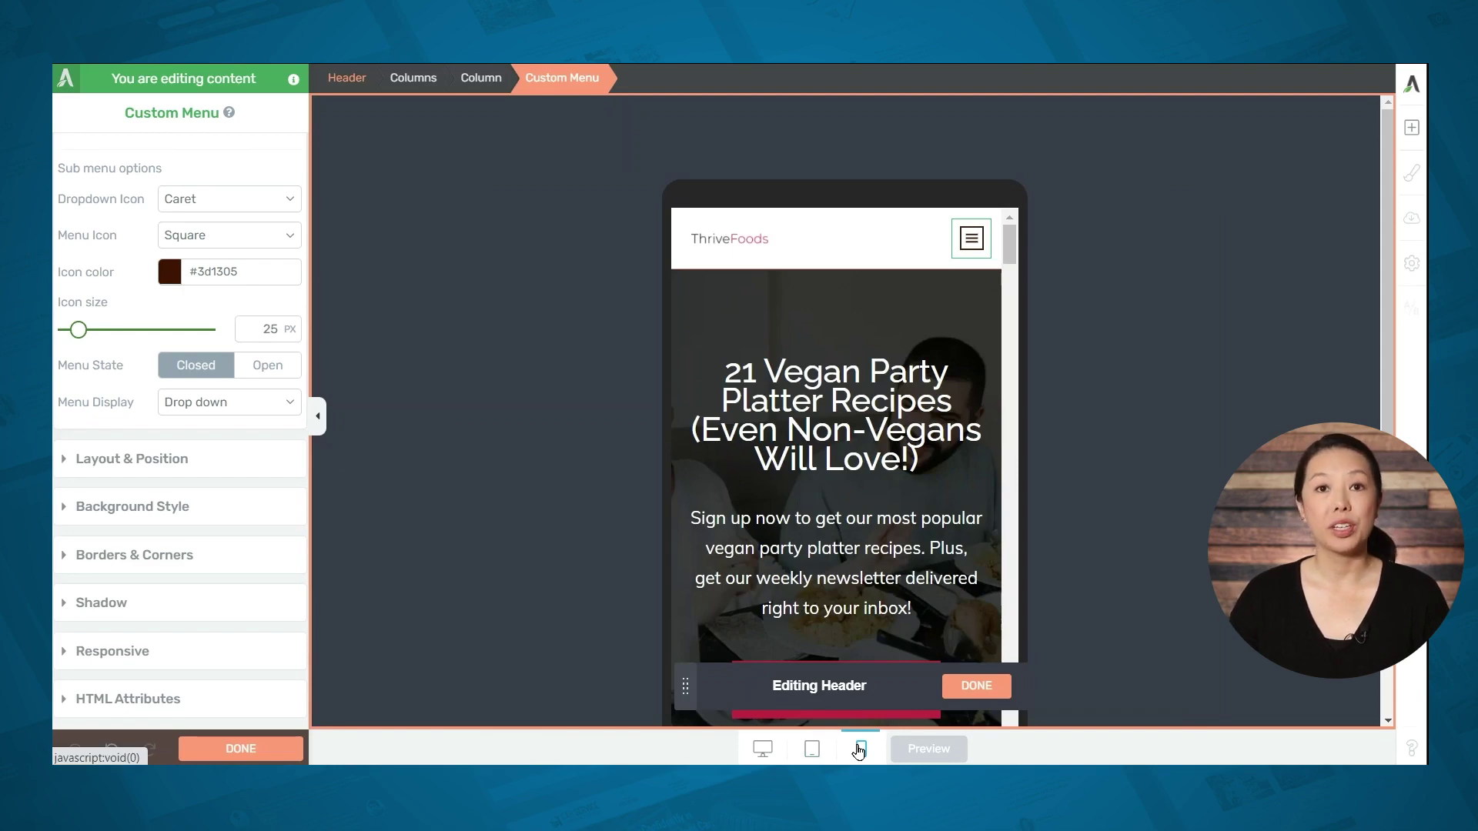